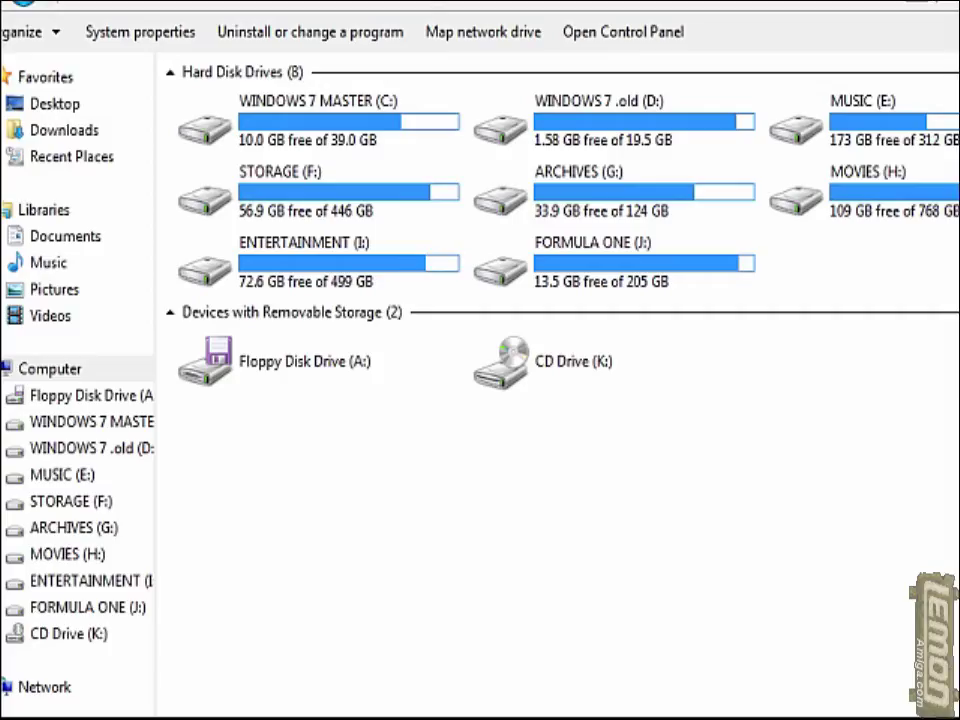
# Open the format settings for Floppy Disk Drive (A:) and examine the available capacity options
pyautogui.click(340, 378)
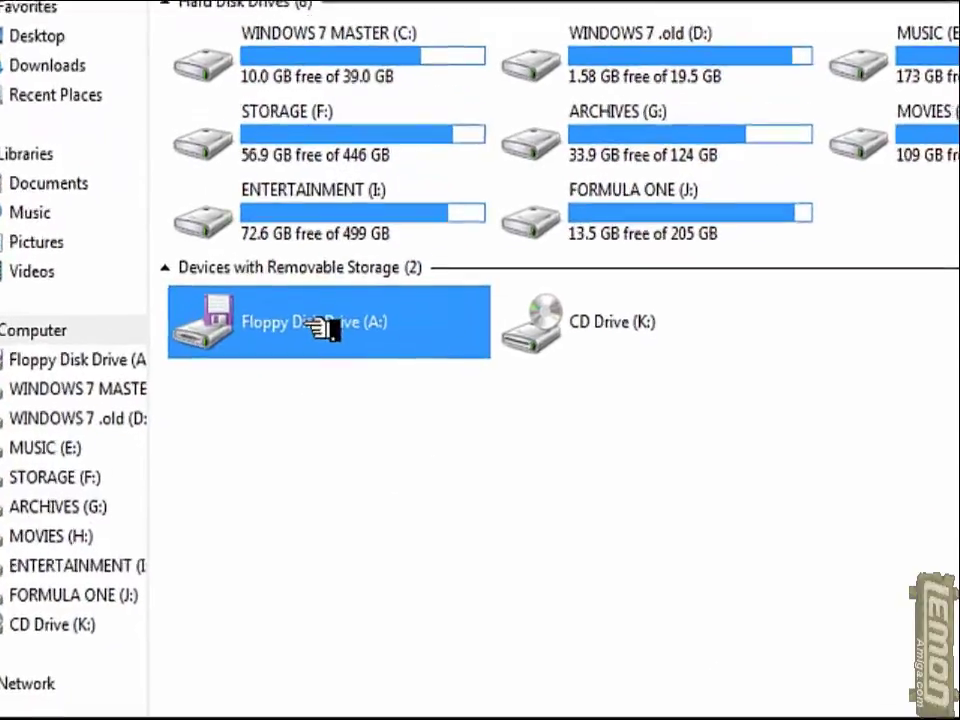
pyautogui.rightClick(320, 325)
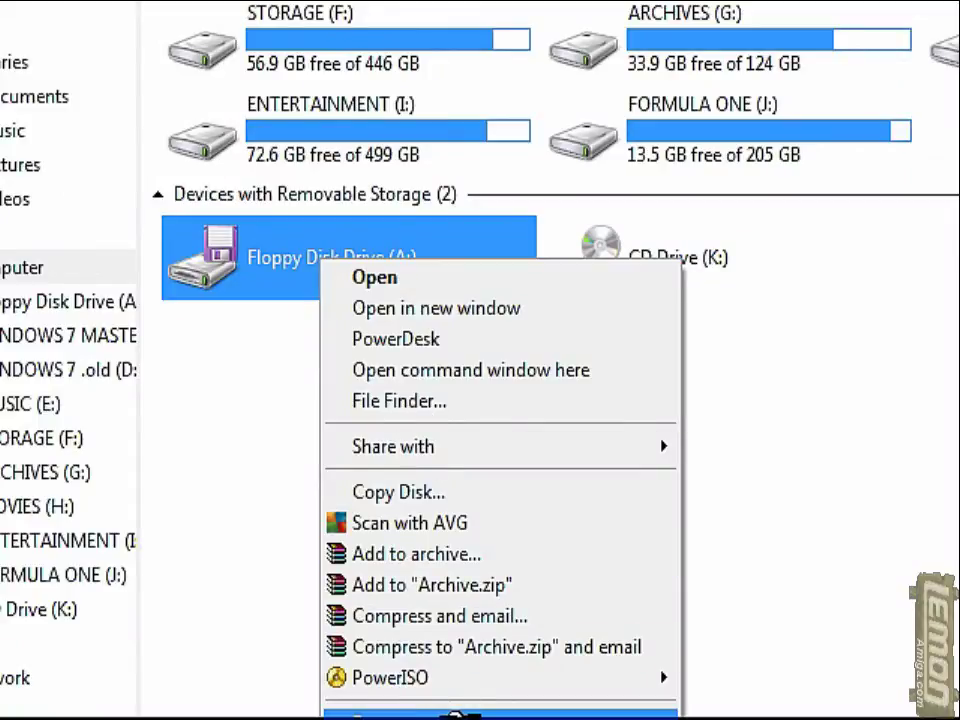
pyautogui.click(400, 714)
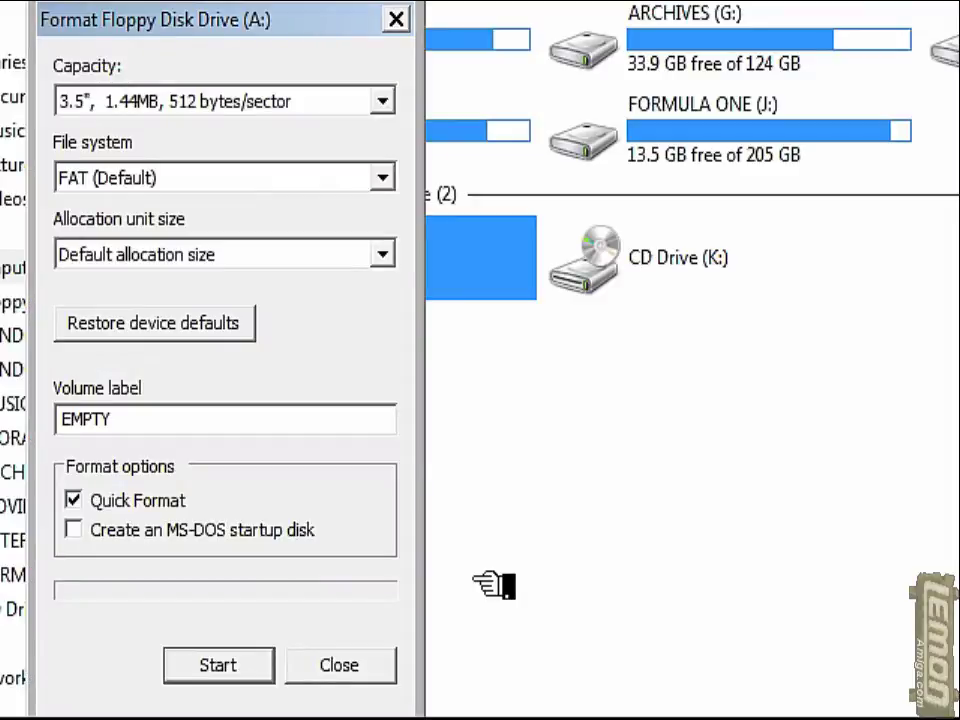
pyautogui.click(384, 100)
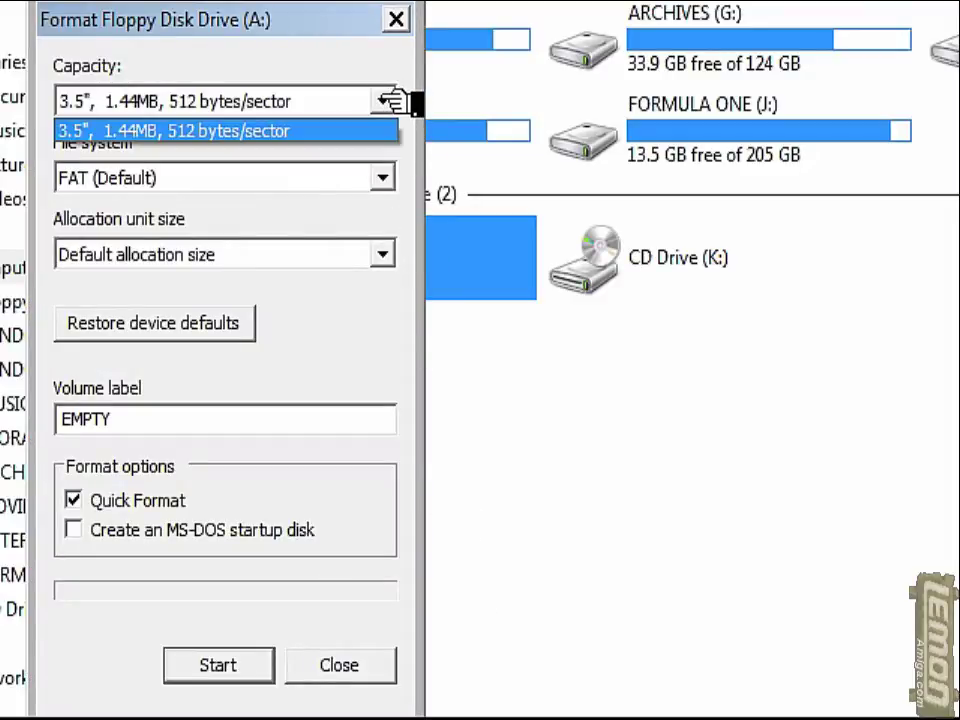
pyautogui.click(388, 100)
pyautogui.click(388, 100)
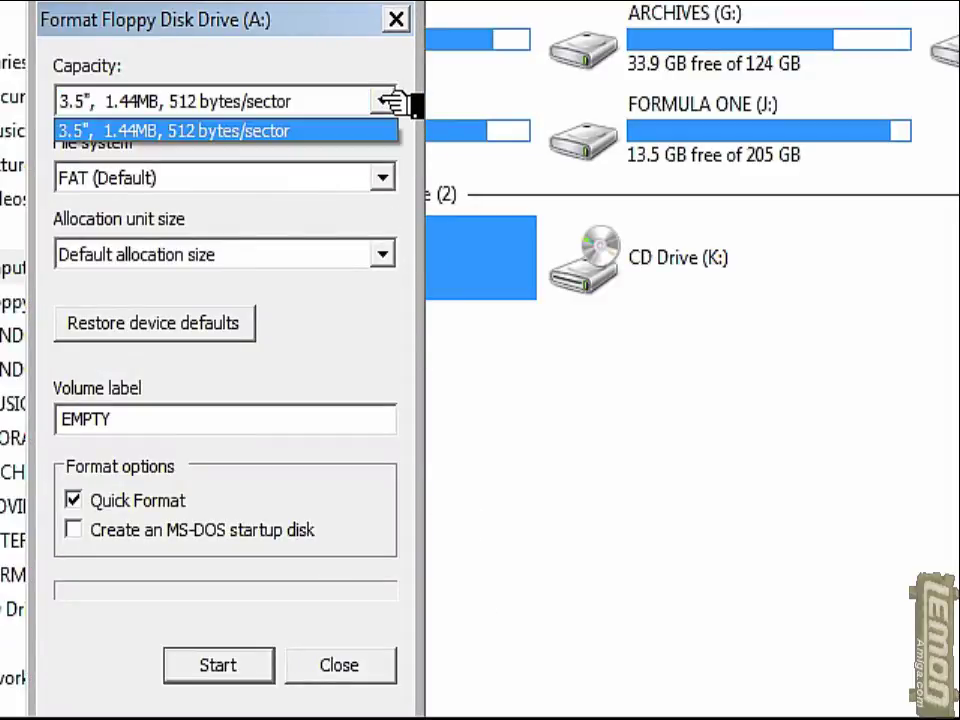
pyautogui.click(388, 100)
pyautogui.click(388, 100)
pyautogui.click(388, 100)
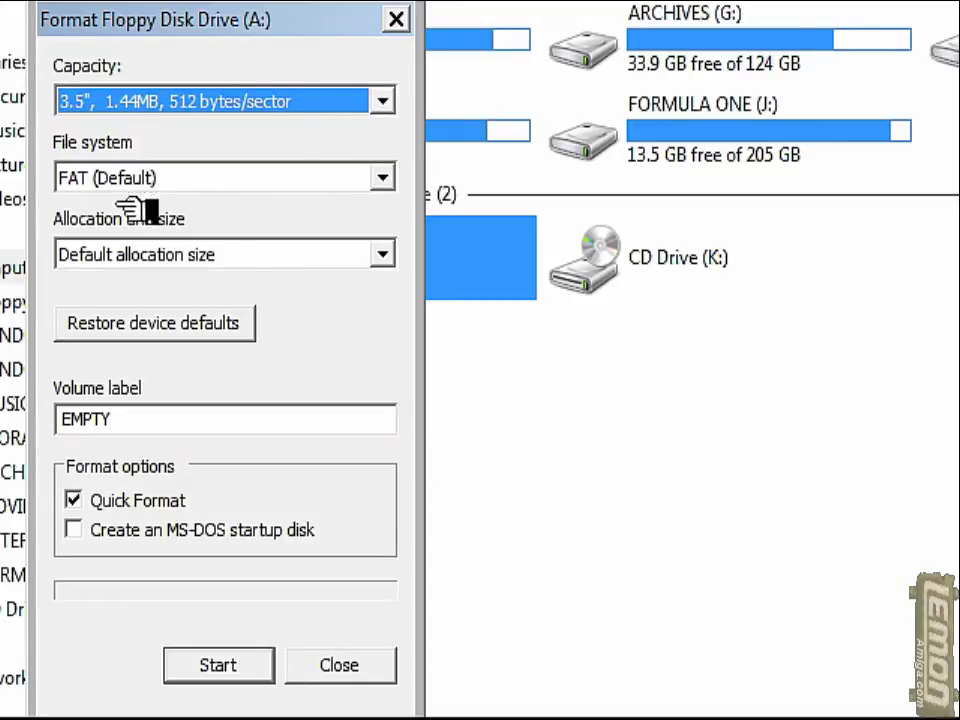
# Examine the file system, allocation unit size and capacity choices, and close the format settings without formatting
pyautogui.click(385, 254)
pyautogui.click(385, 254)
pyautogui.click(385, 180)
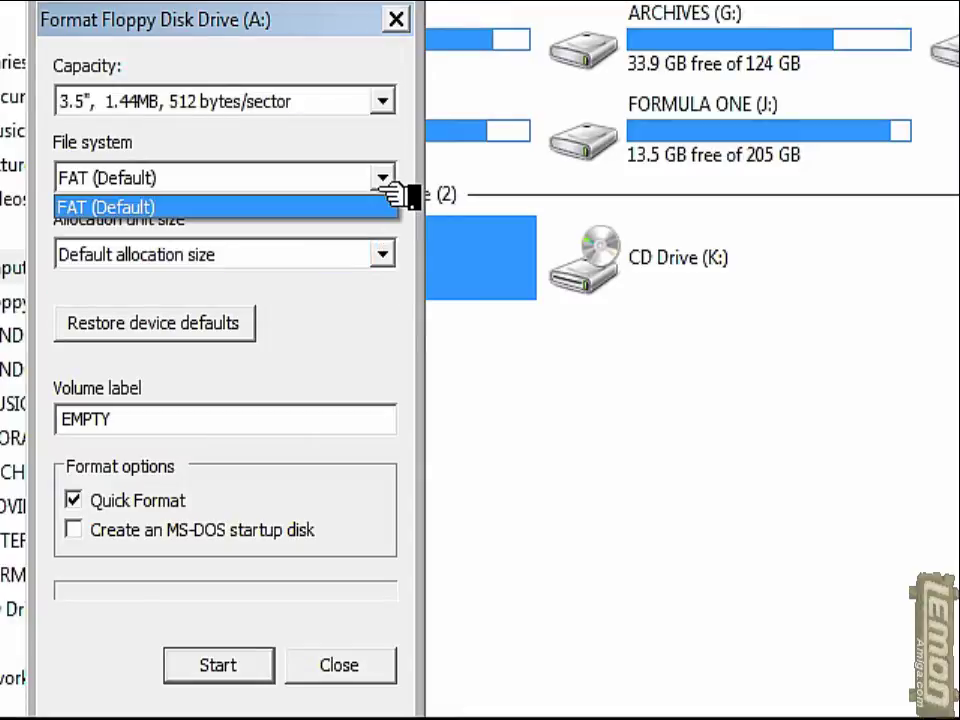
pyautogui.click(385, 180)
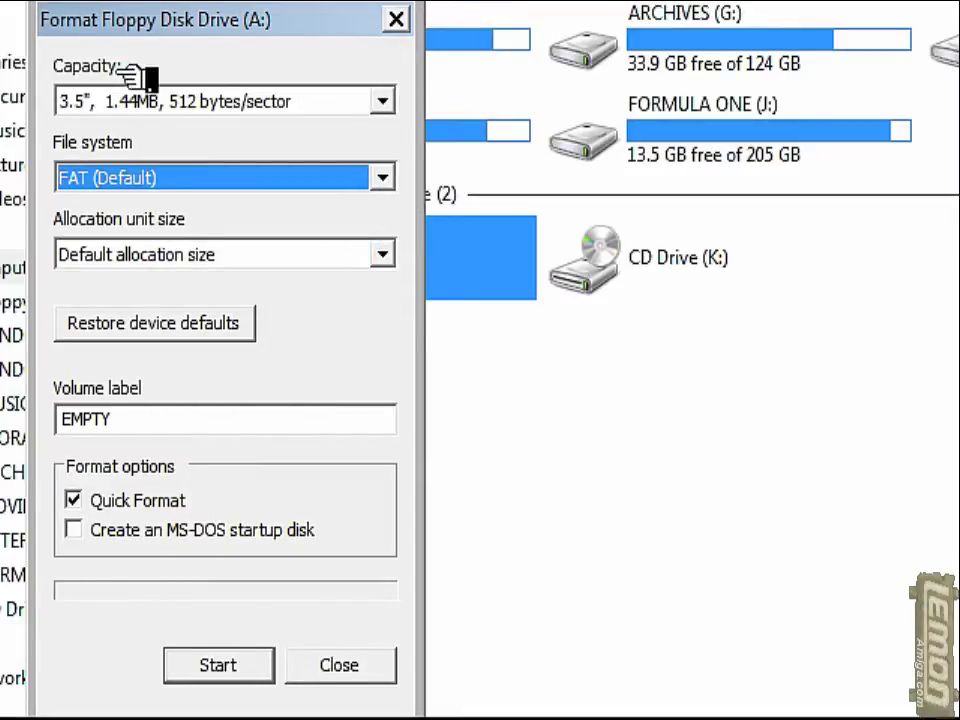
pyautogui.click(385, 101)
pyautogui.click(385, 101)
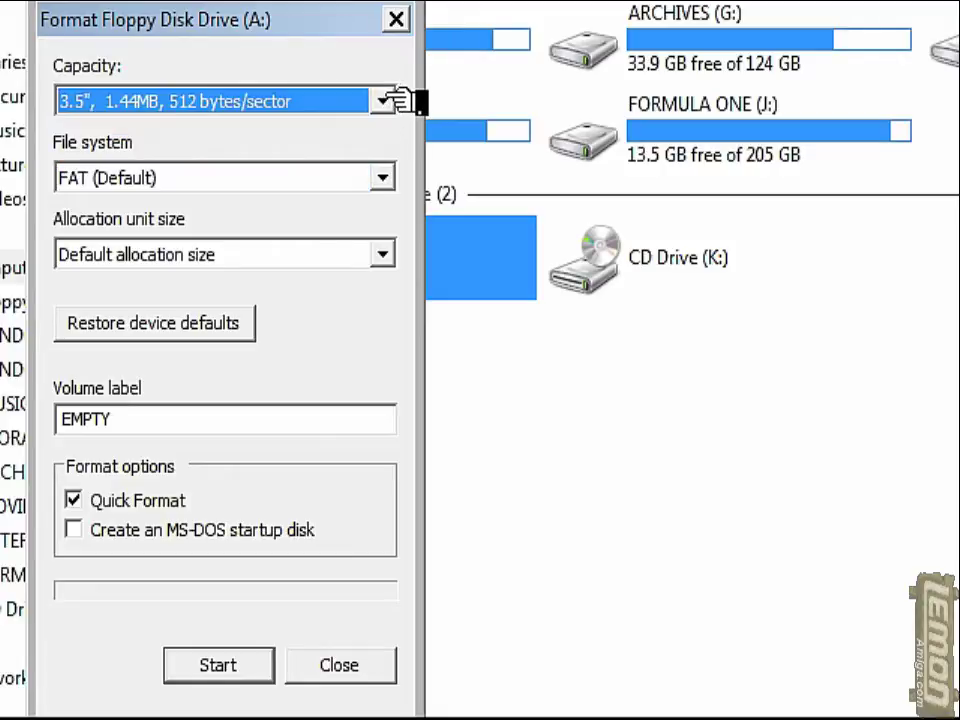
pyautogui.click(362, 668)
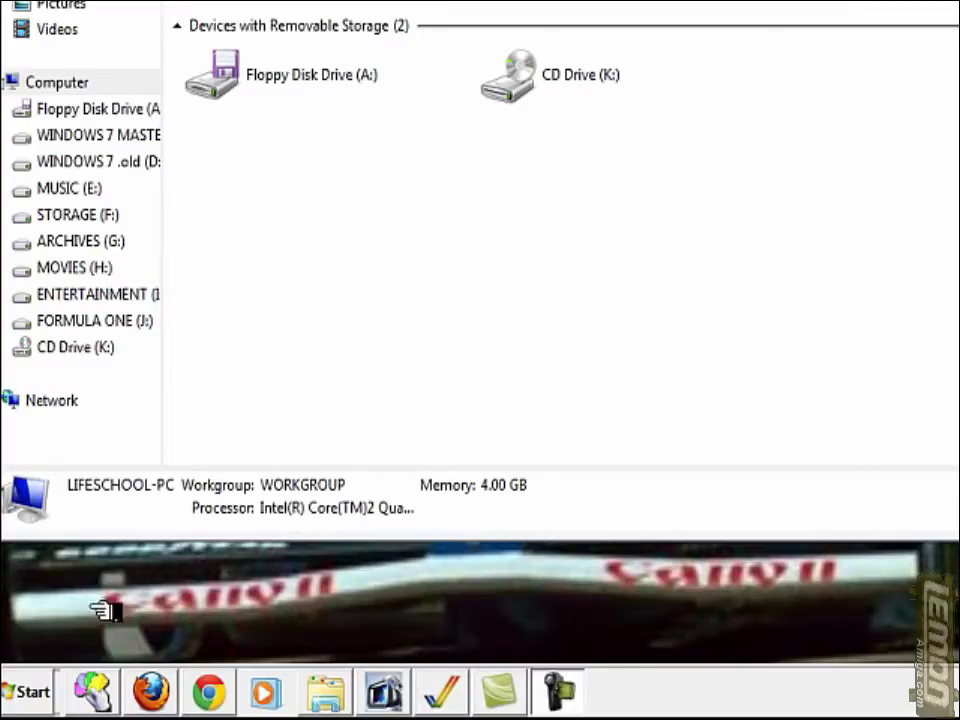
# Find cmd.exe with a search for cmd and launch the Command Prompt
pyautogui.click(30, 692)
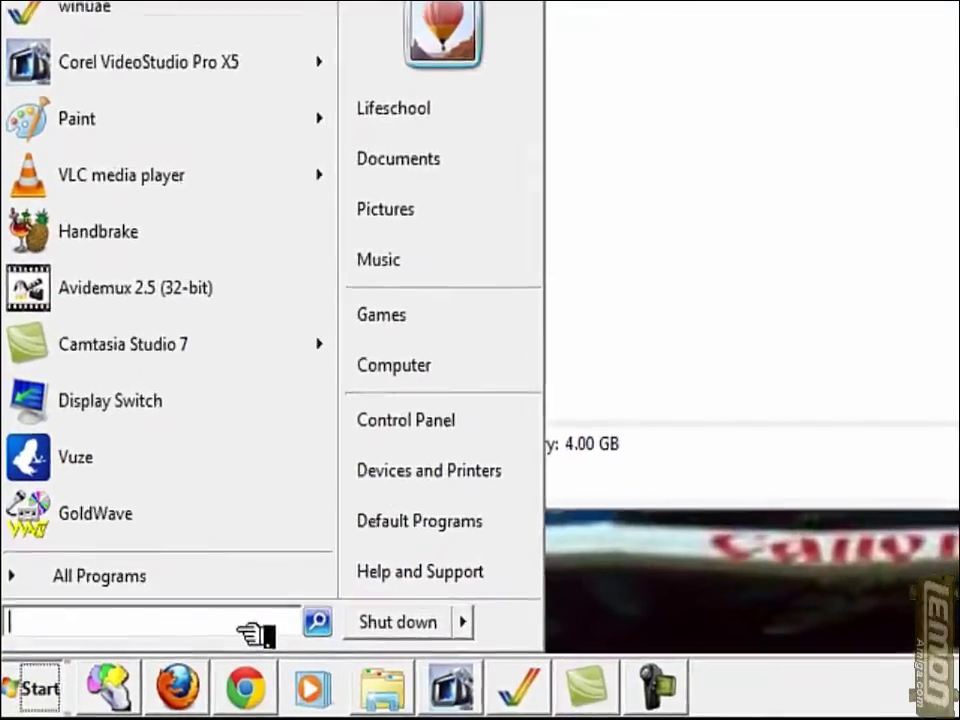
pyautogui.write('cmd')
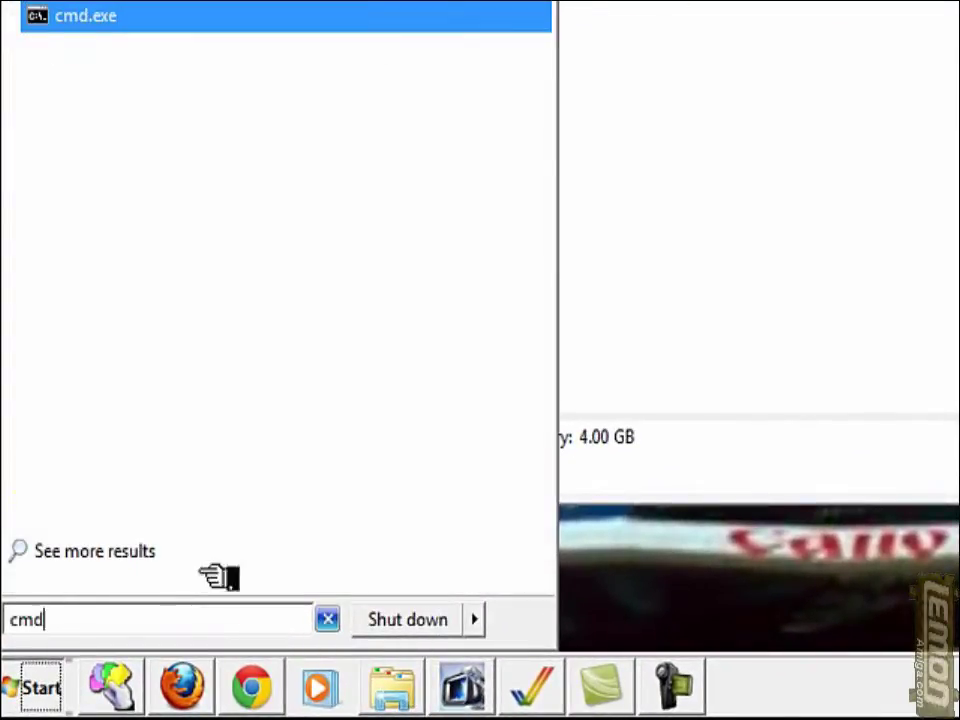
pyautogui.click(98, 22)
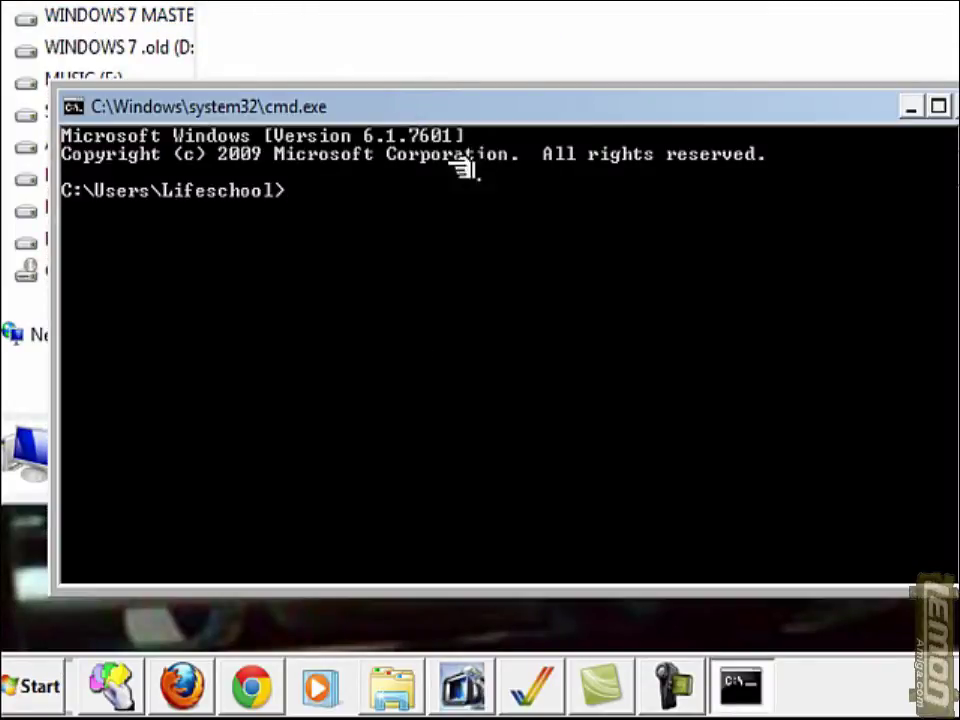
# Change the working directory to C:\Windows\System32, going up to the root of C: and through the windows folder
pyautogui.write('cd')
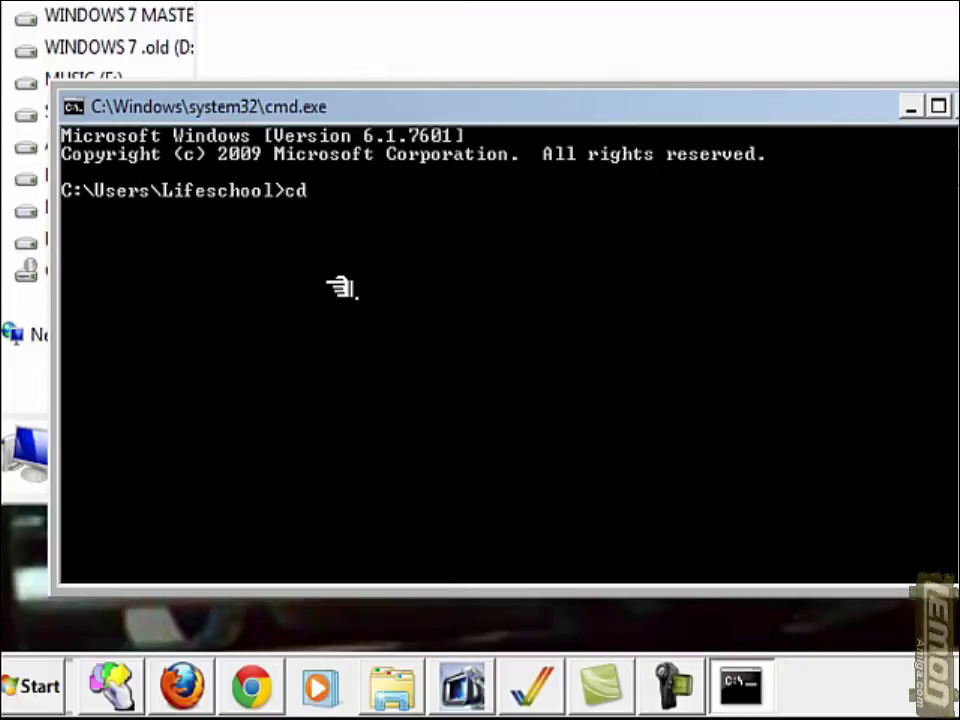
pyautogui.write('..')
pyautogui.press('Return')
pyautogui.write('cd..')
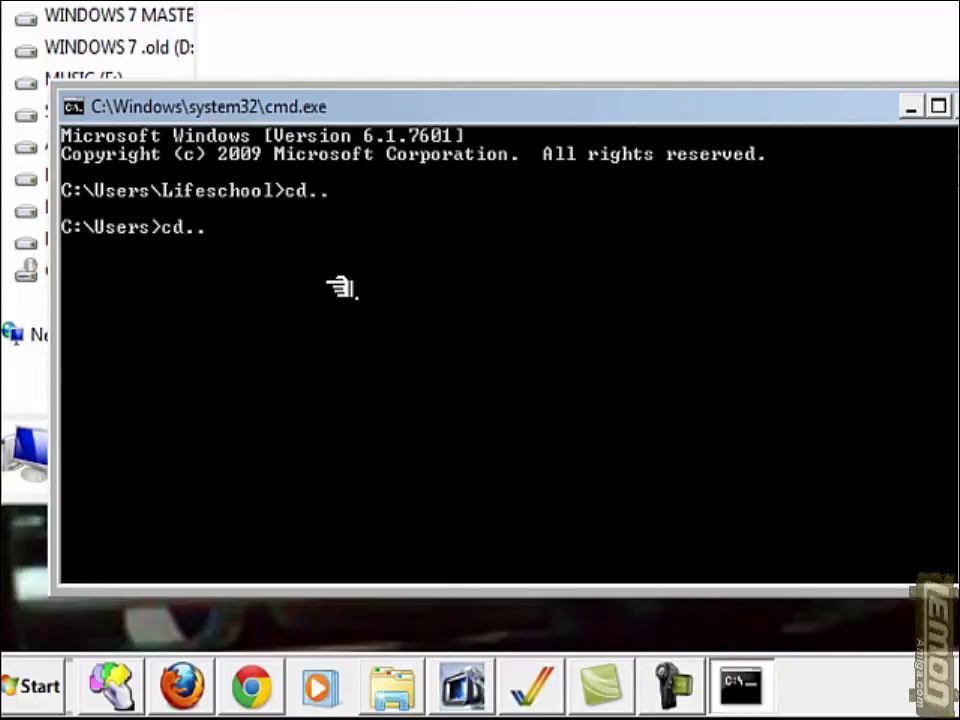
pyautogui.press('Return')
pyautogui.write('cd ')
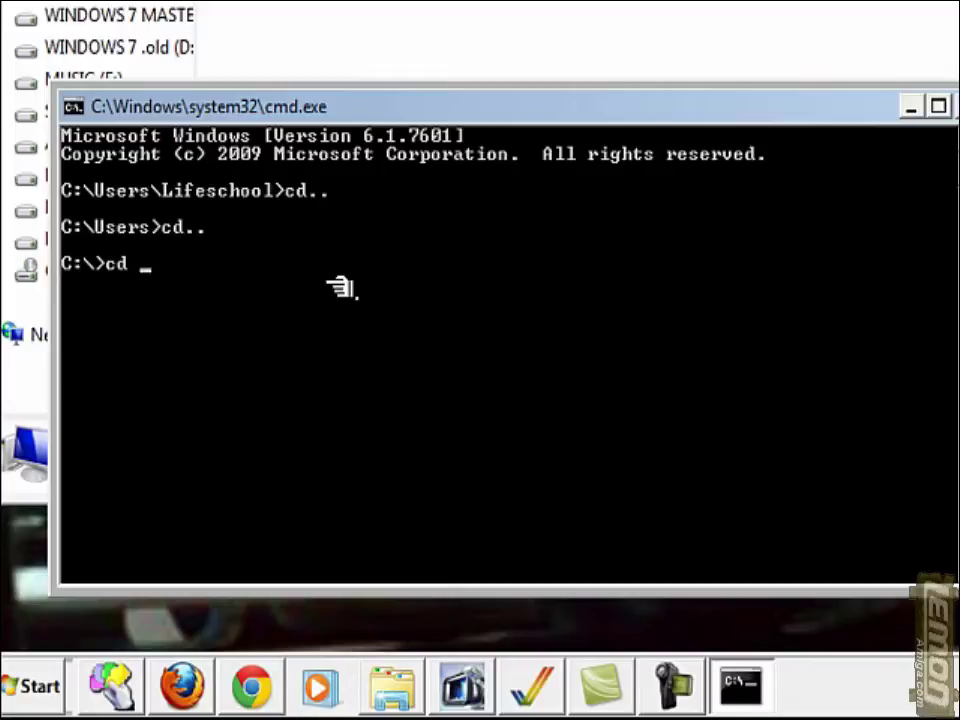
pyautogui.write('windows')
pyautogui.press('Return')
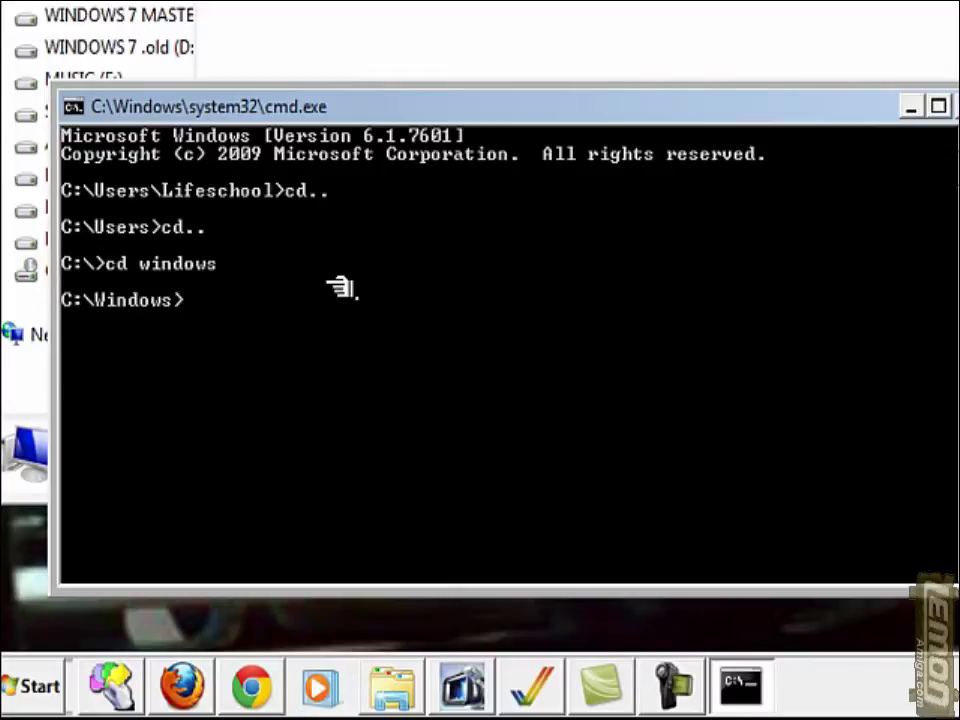
pyautogui.write('cd system')
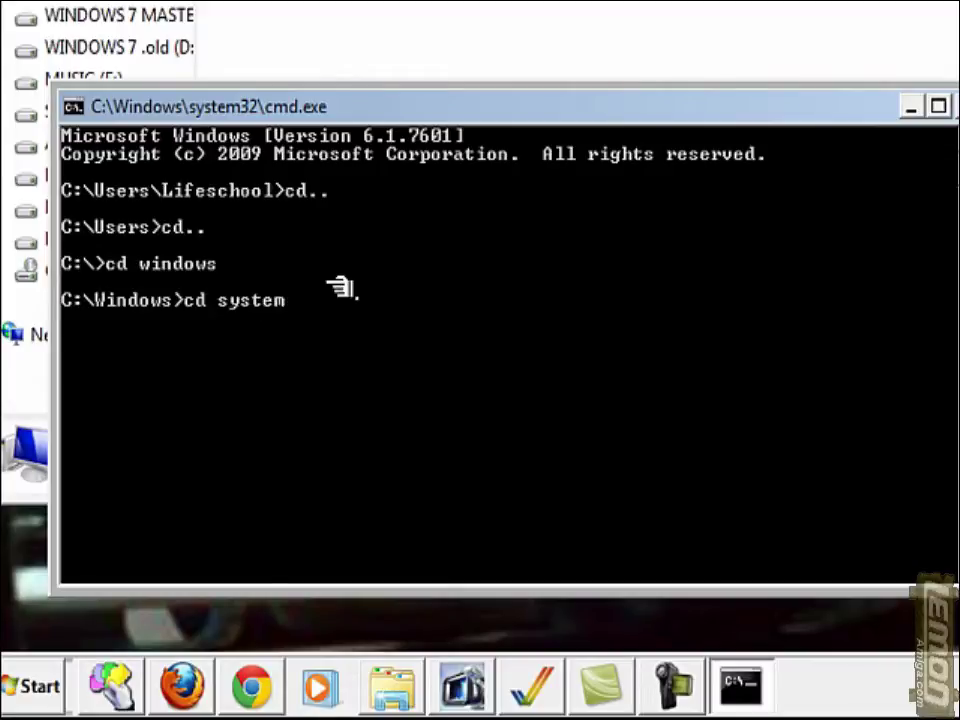
pyautogui.write('32')
pyautogui.press('Return')
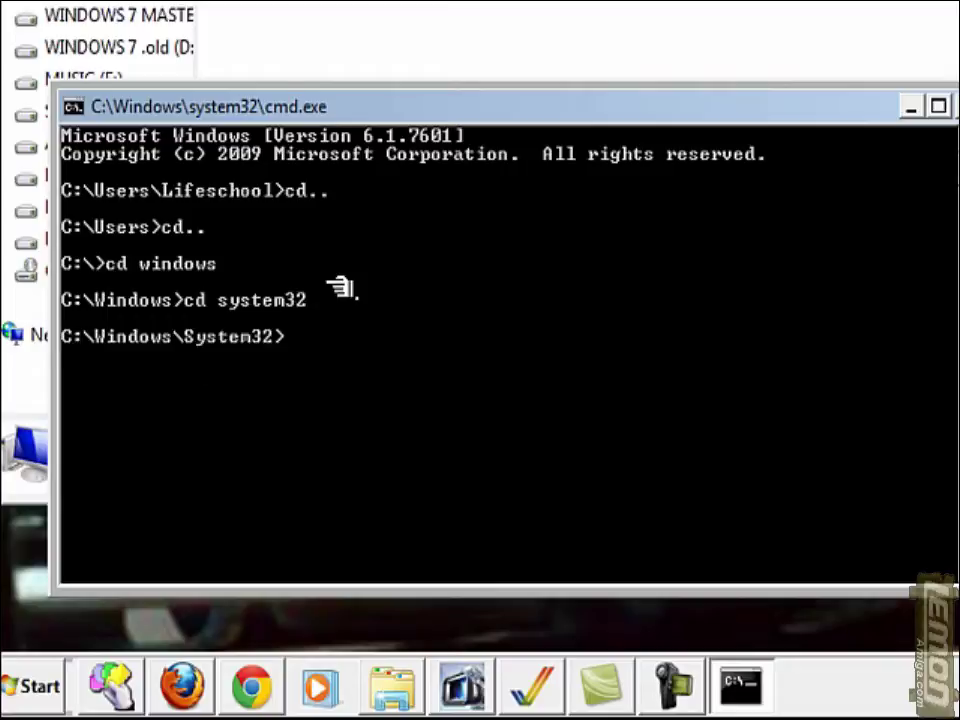
# Format the disk in drive A: with 80 tracks and 9 sectors using format a: /t:80 /n:9, and confirm any prompts
pyautogui.write('format')
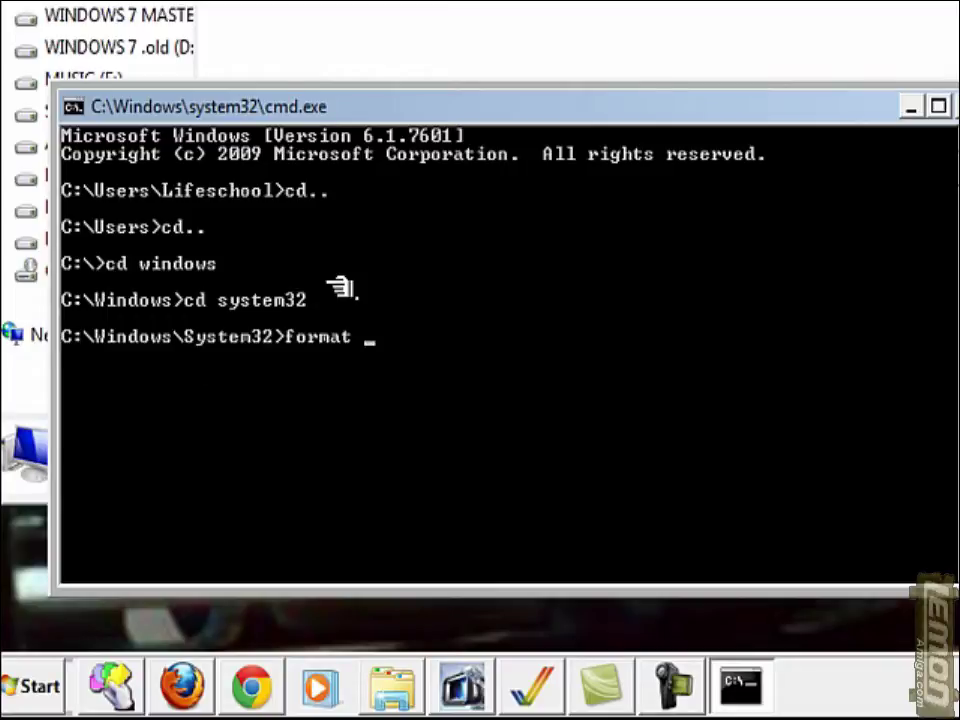
pyautogui.write(' a: /t:80 /n')
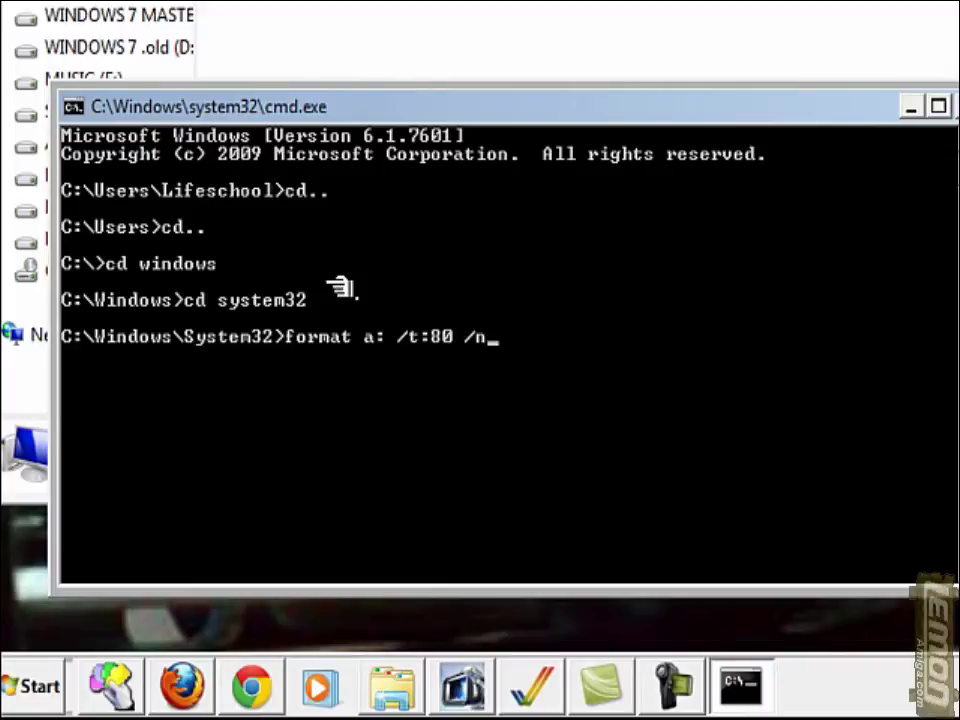
pyautogui.write(':9')
pyautogui.press('Return')
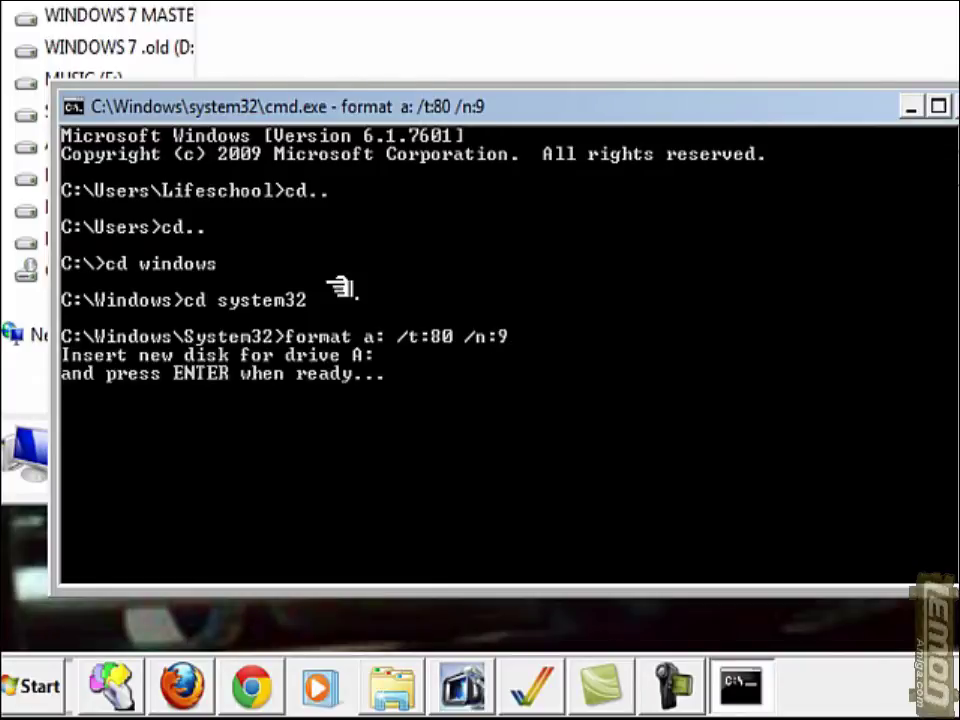
pyautogui.press('Return')
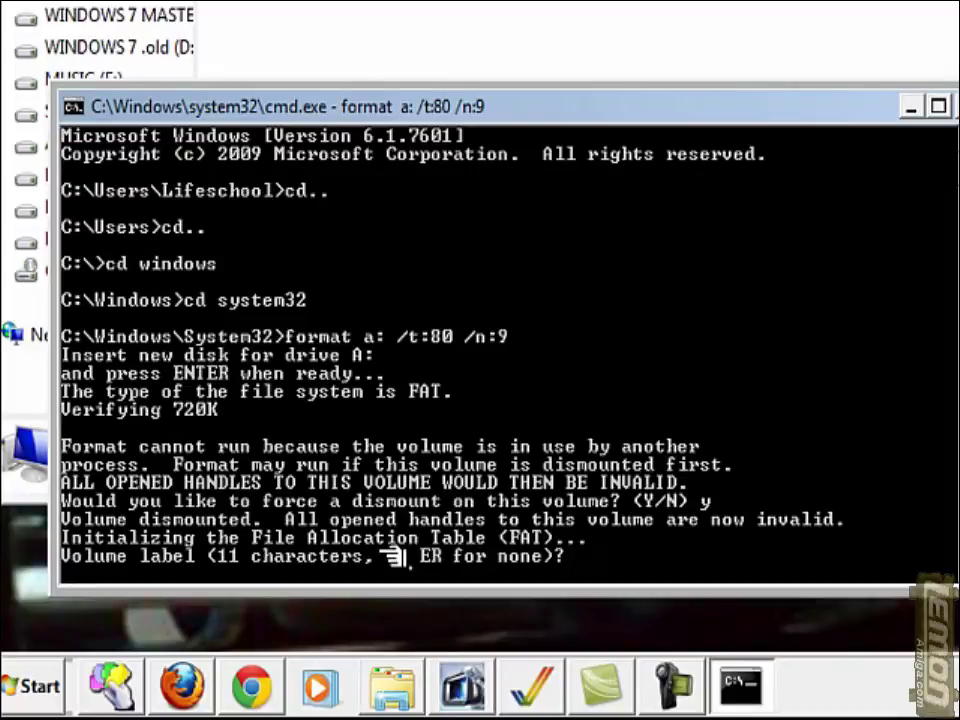
# Label the floppy volume amiga blank and close the Command Prompt without formatting another disk
pyautogui.write('iga blank')
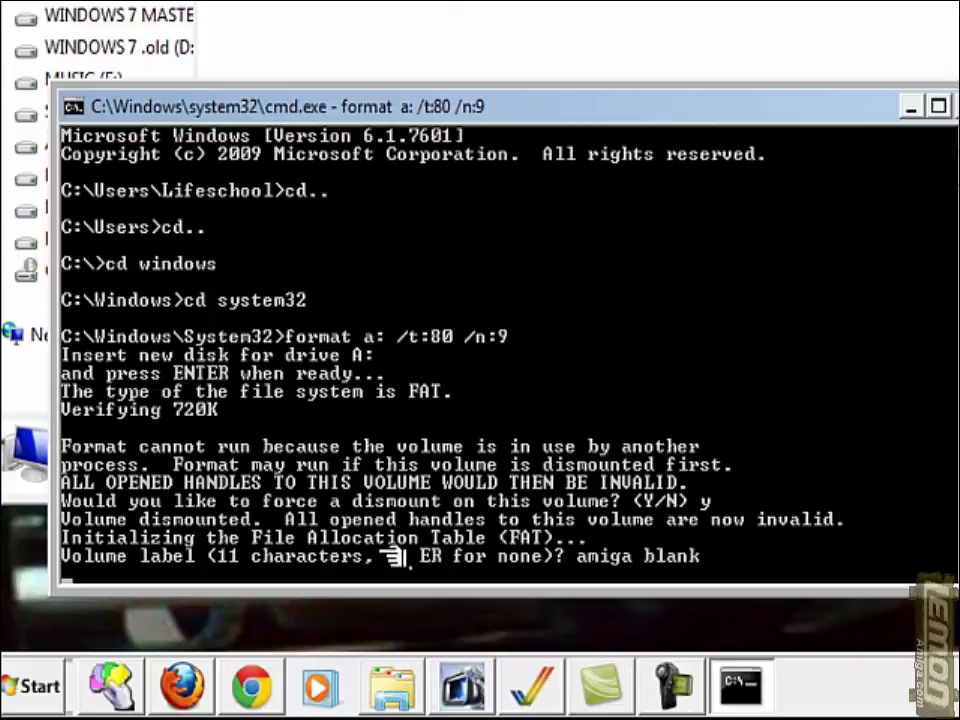
pyautogui.press('Return')
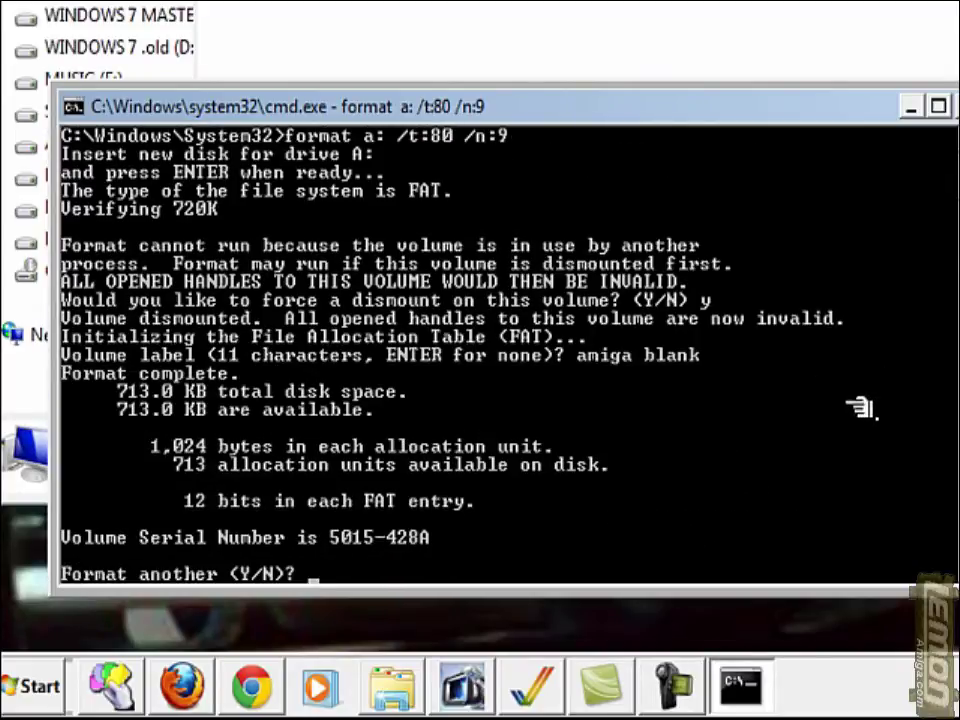
pyautogui.write('n')
pyautogui.press('Return')
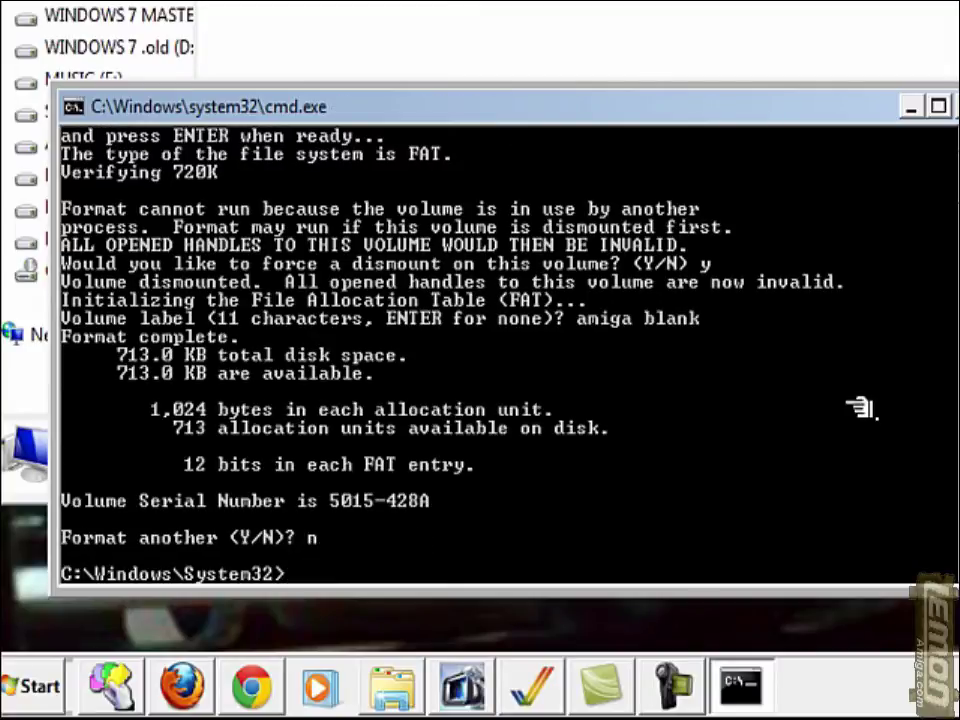
pyautogui.click(957, 106)
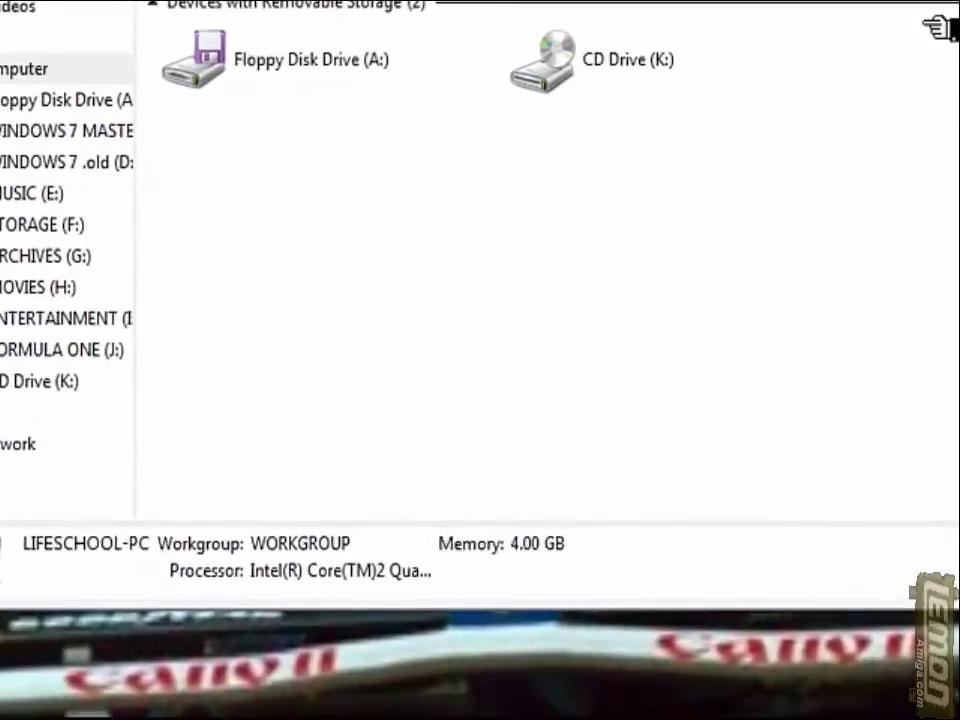
# Check the label, file system and capacity in the properties of Floppy Disk Drive (A:), and close them
pyautogui.click(296, 64)
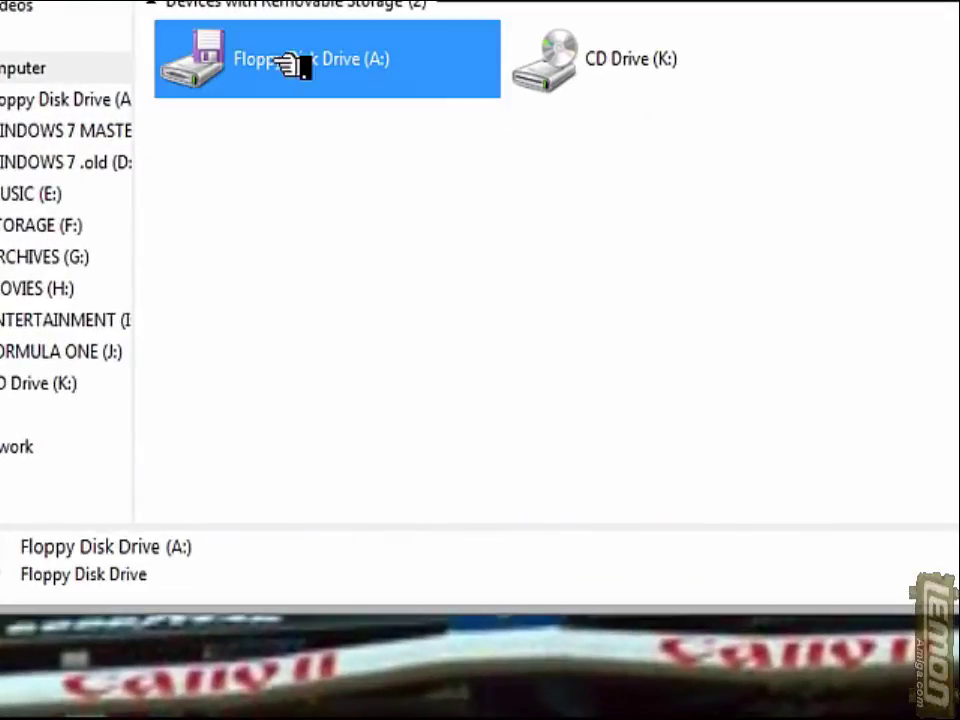
pyautogui.rightClick(282, 64)
pyautogui.click(461, 668)
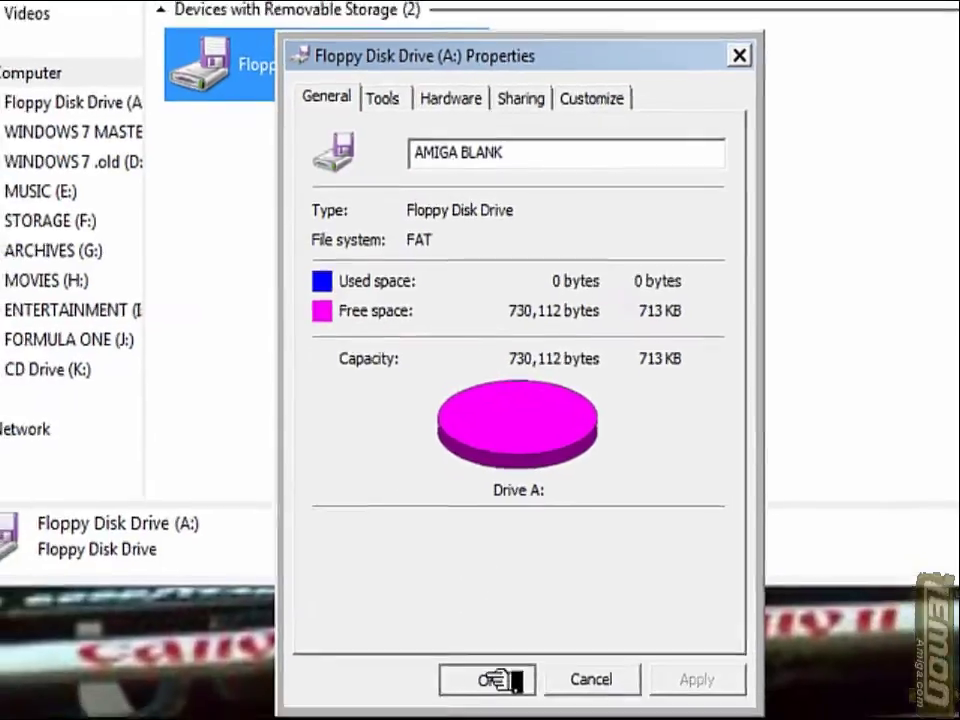
pyautogui.click(512, 710)
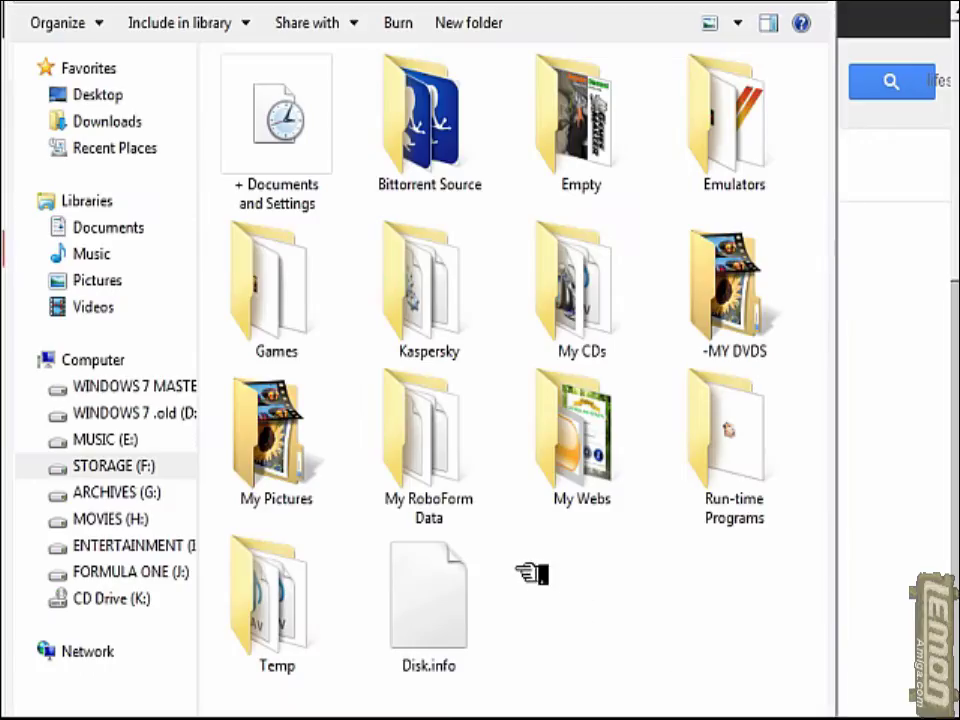
# Create a folder named Amiga on the STORAGE (F:) drive and check its contents
pyautogui.click(485, 22)
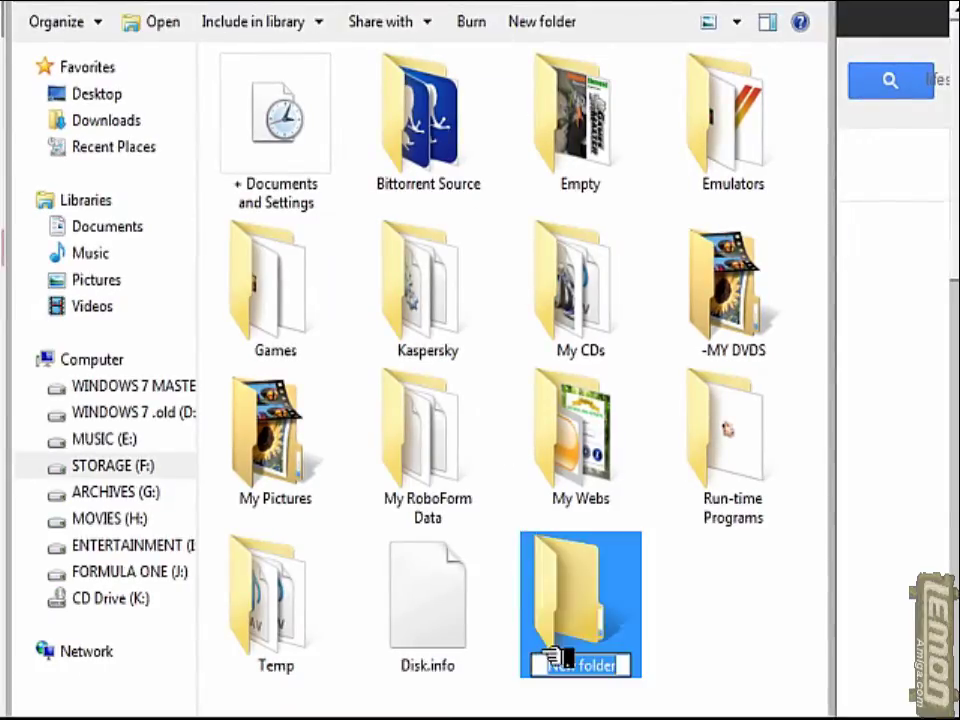
pyautogui.write('Amiga')
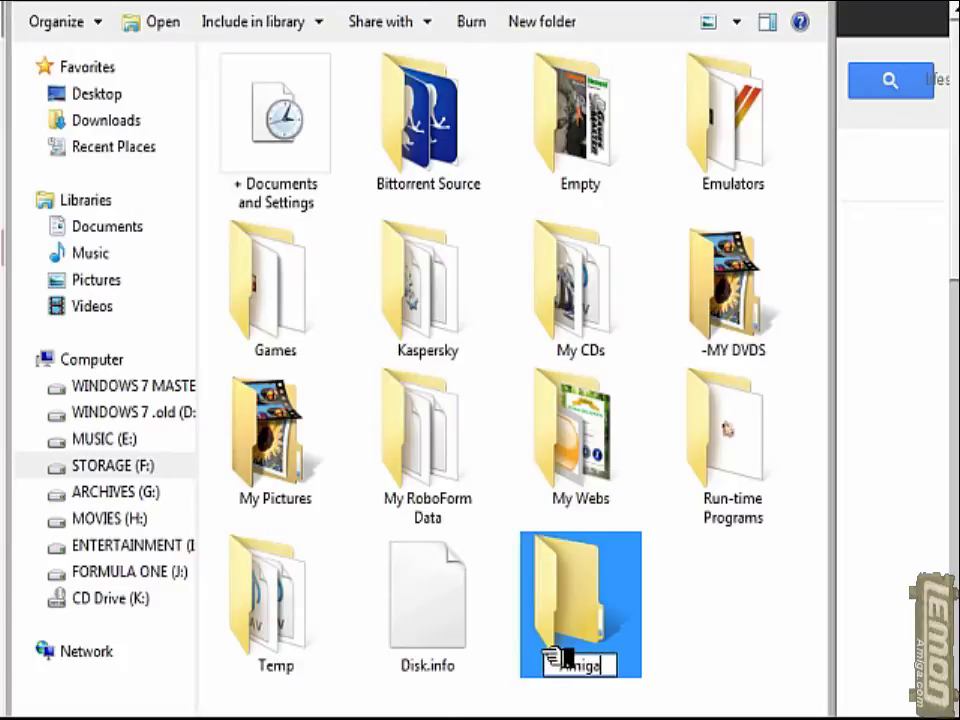
pyautogui.press('Return')
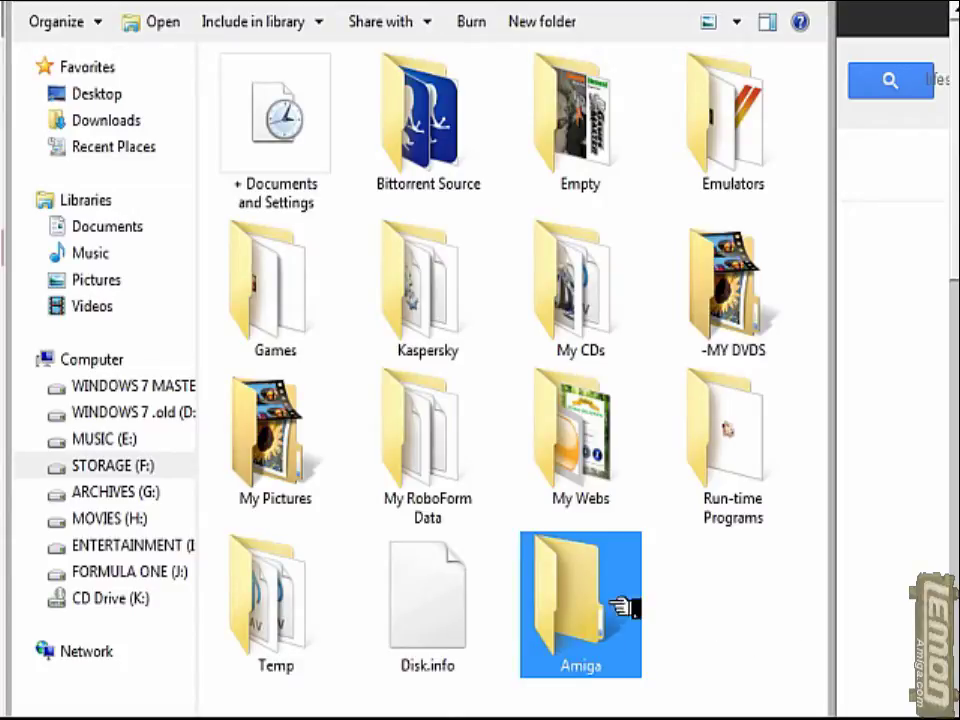
pyautogui.doubleClick(600, 605)
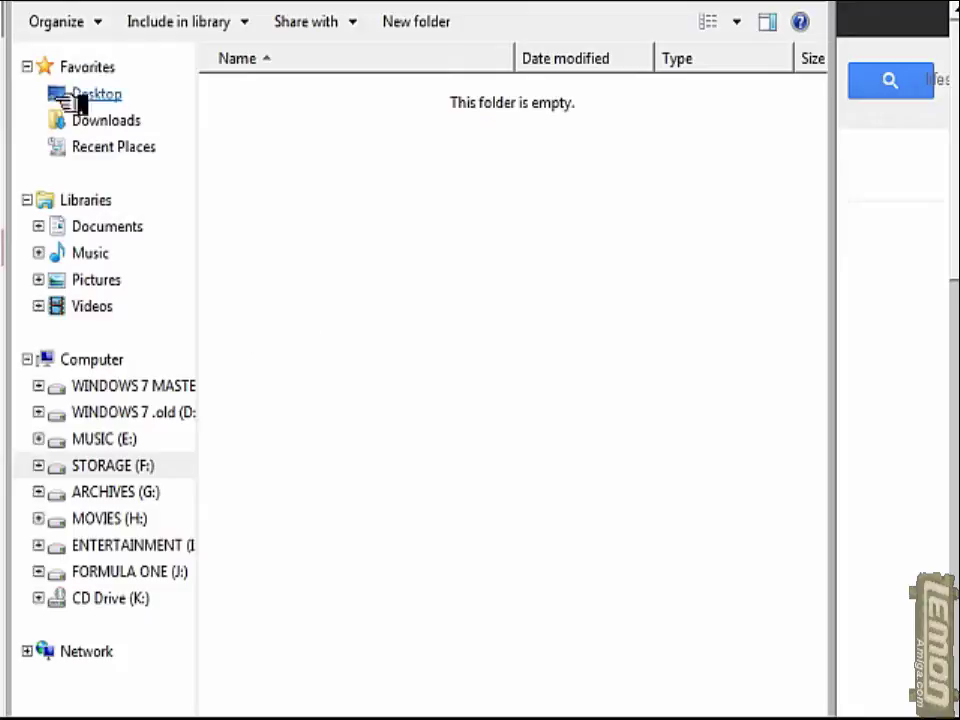
pyautogui.press('BackSpace')
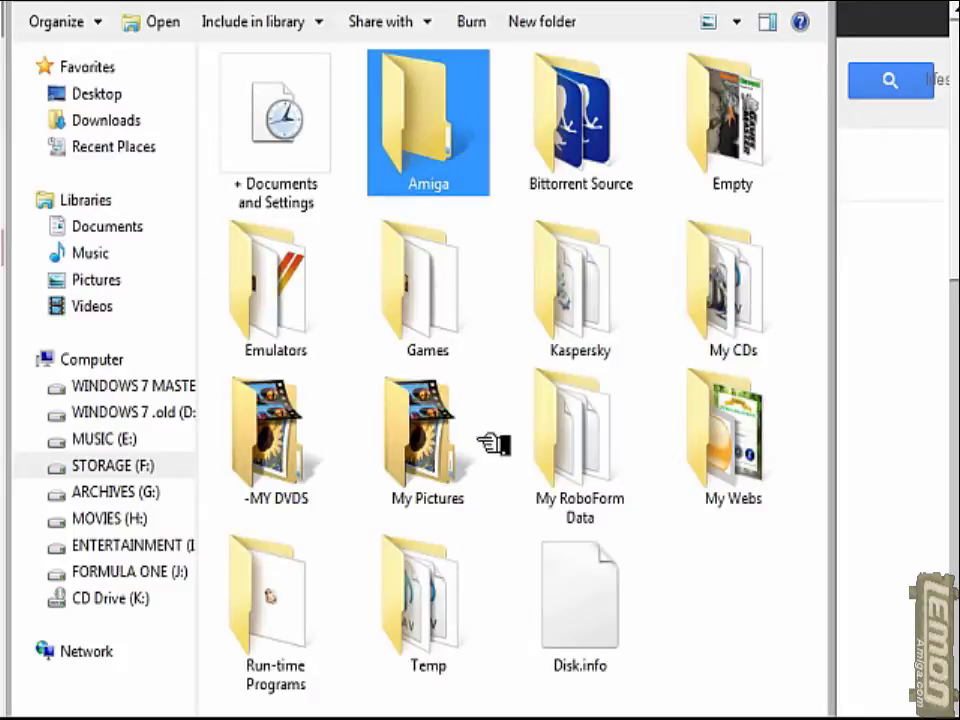
# Switch to the web browser and search Google for winuae
pyautogui.click(877, 528)
pyautogui.click(270, 94)
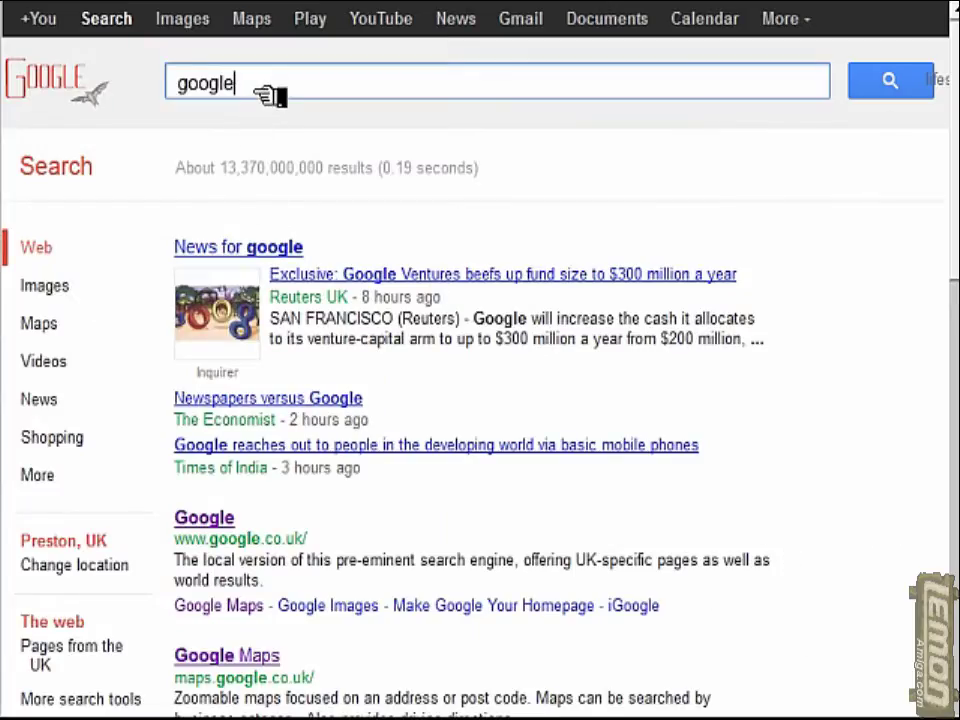
pyautogui.press('BackSpace')
pyautogui.press('BackSpace')
pyautogui.press('BackSpace')
pyautogui.press('BackSpace')
pyautogui.press('BackSpace')
pyautogui.press('BackSpace')
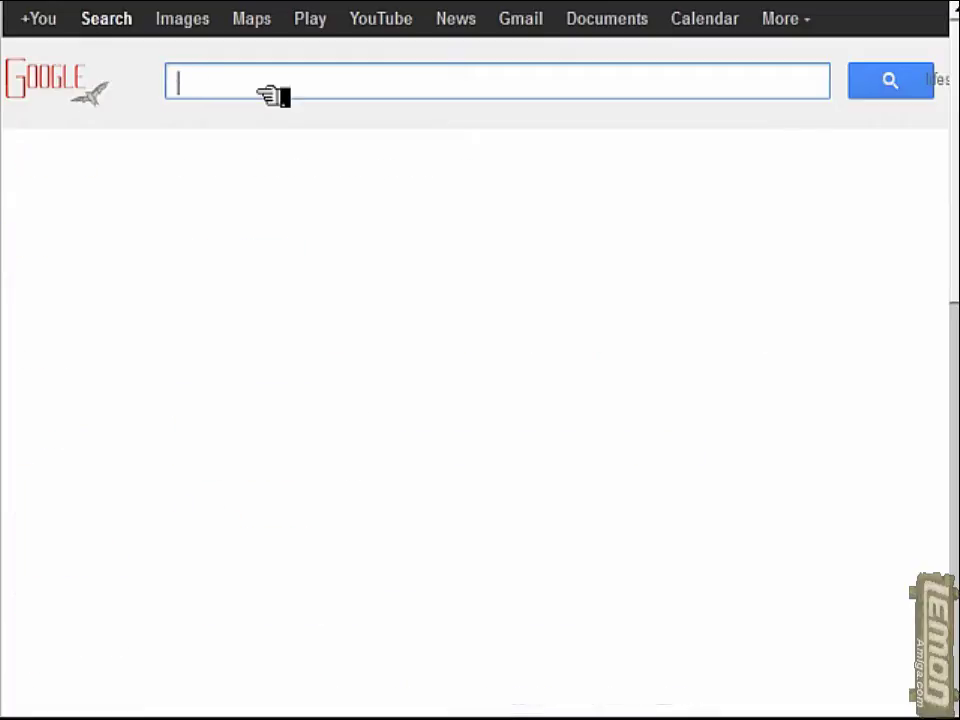
pyautogui.write('winuae')
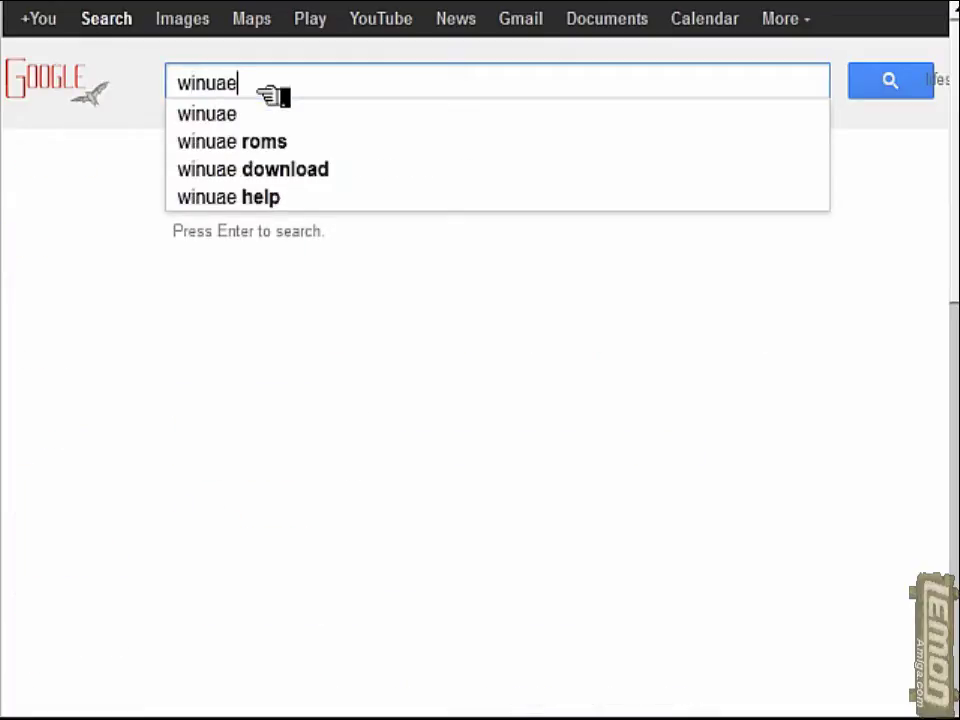
pyautogui.press('Return')
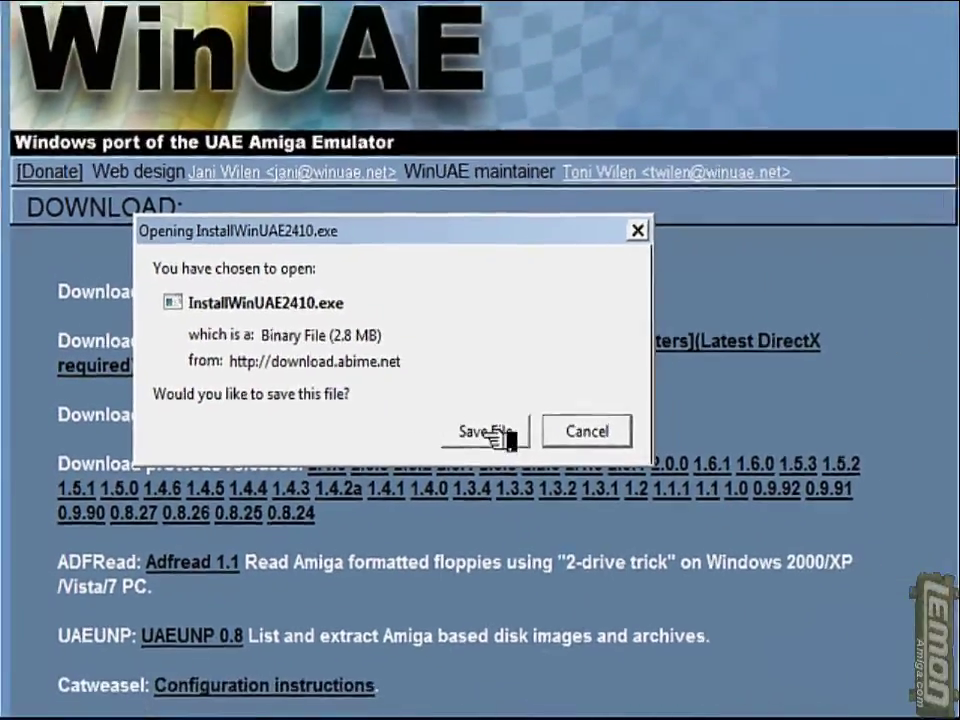
# Close the WinUAE download prompt, move InstallWinUAE2410.exe from the root of STORAGE (F:) into the Amiga folder, and open that folder
pyautogui.click(577, 442)
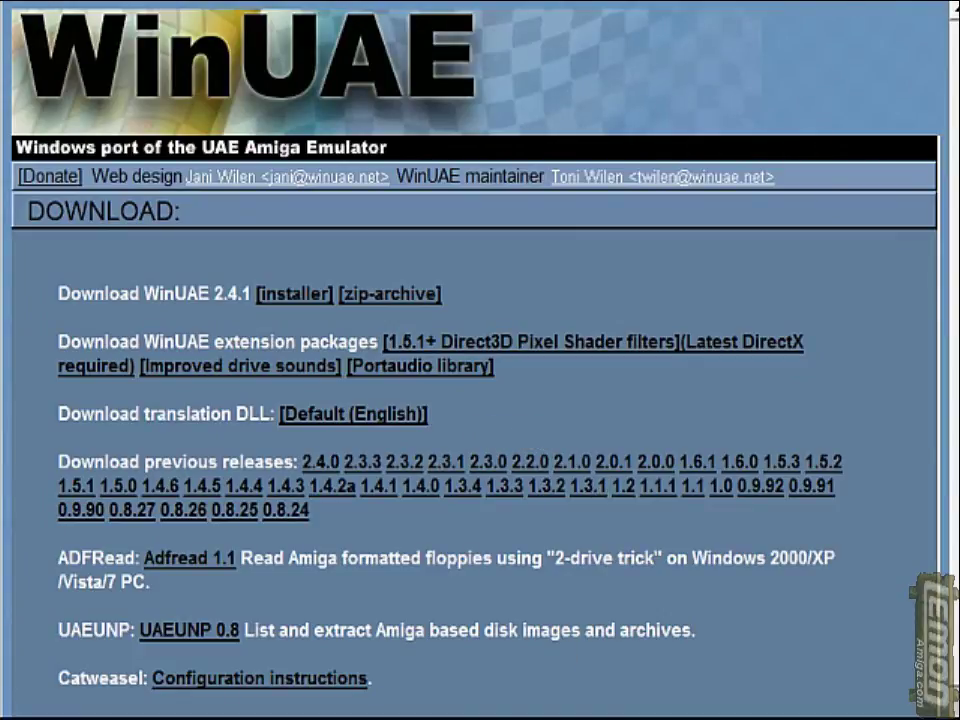
pyautogui.click(575, 713)
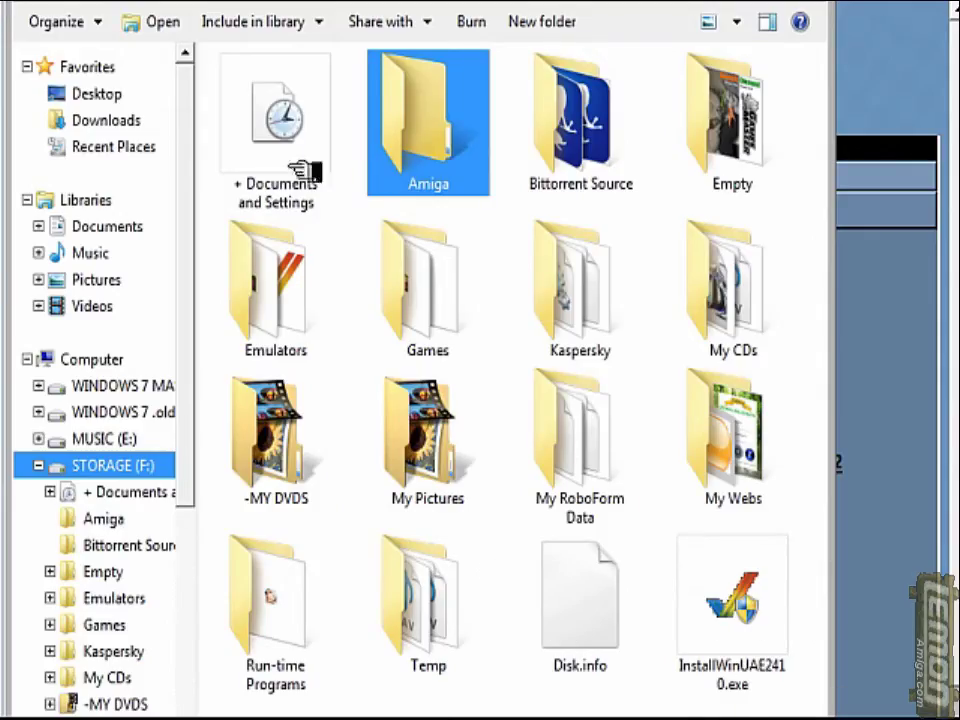
pyautogui.click(733, 600)
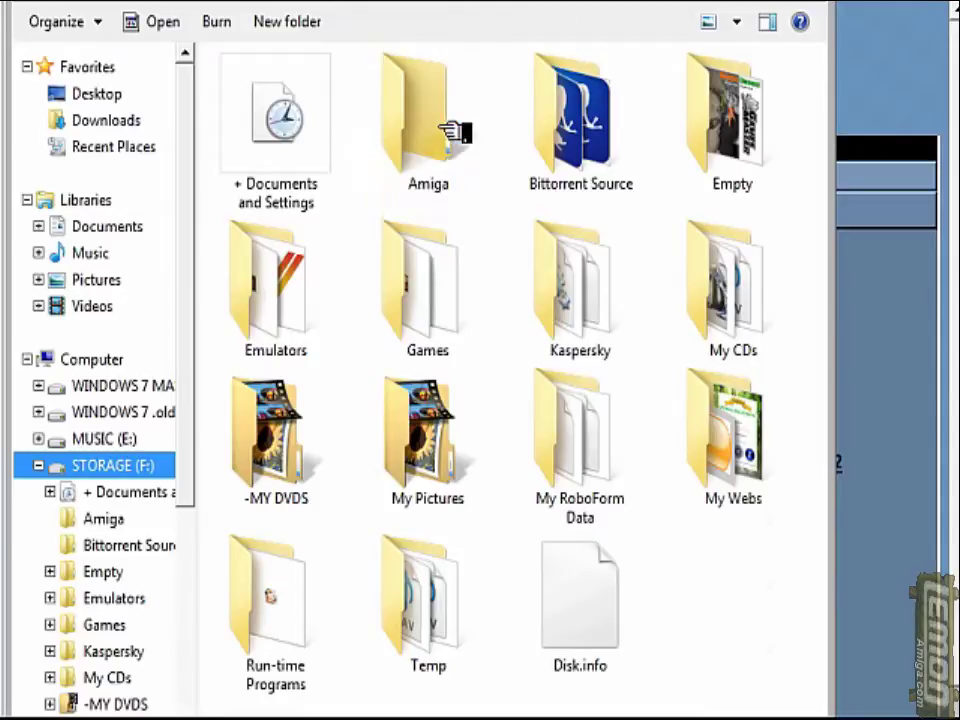
pyautogui.press('a')
pyautogui.press('Return')
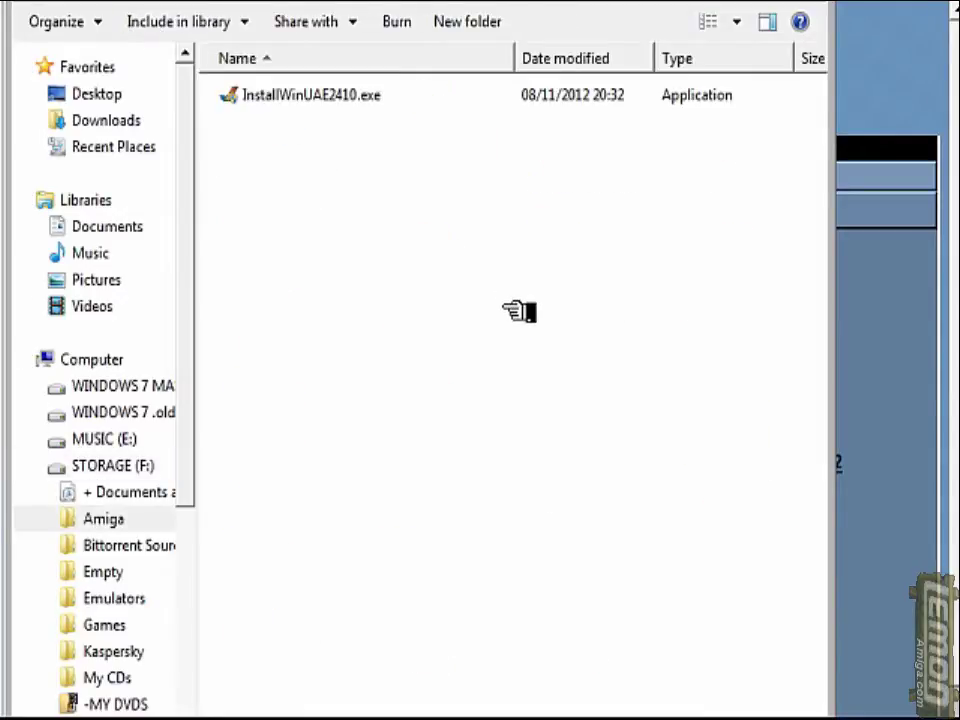
# Run InstallWinUAE2410.exe, allow it to make changes to the computer, and accept the Complete install type
pyautogui.doubleClick(305, 95)
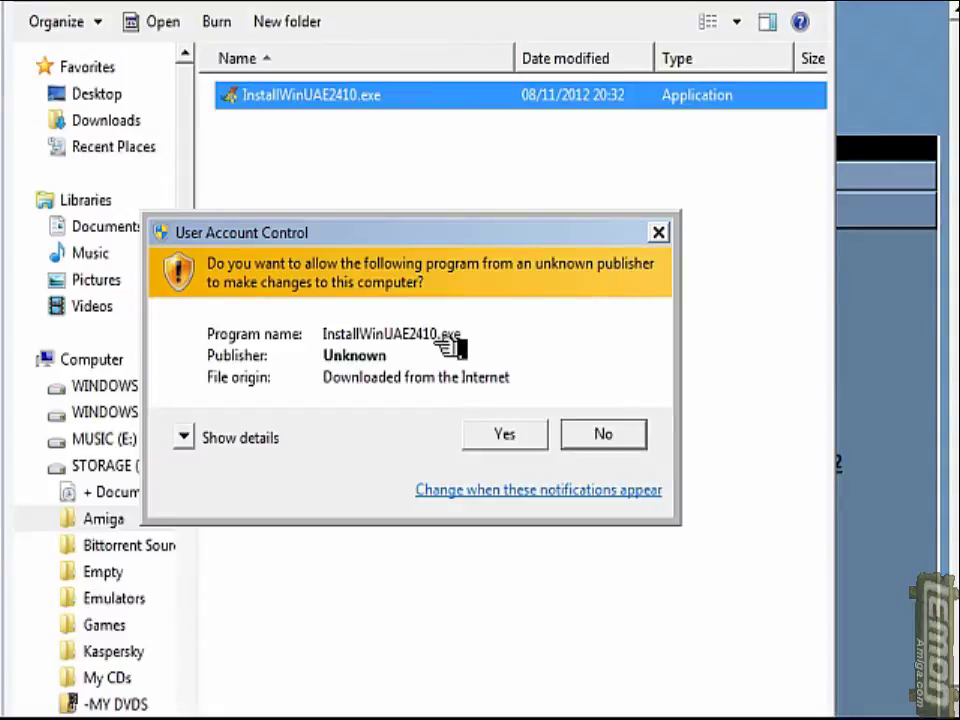
pyautogui.click(512, 435)
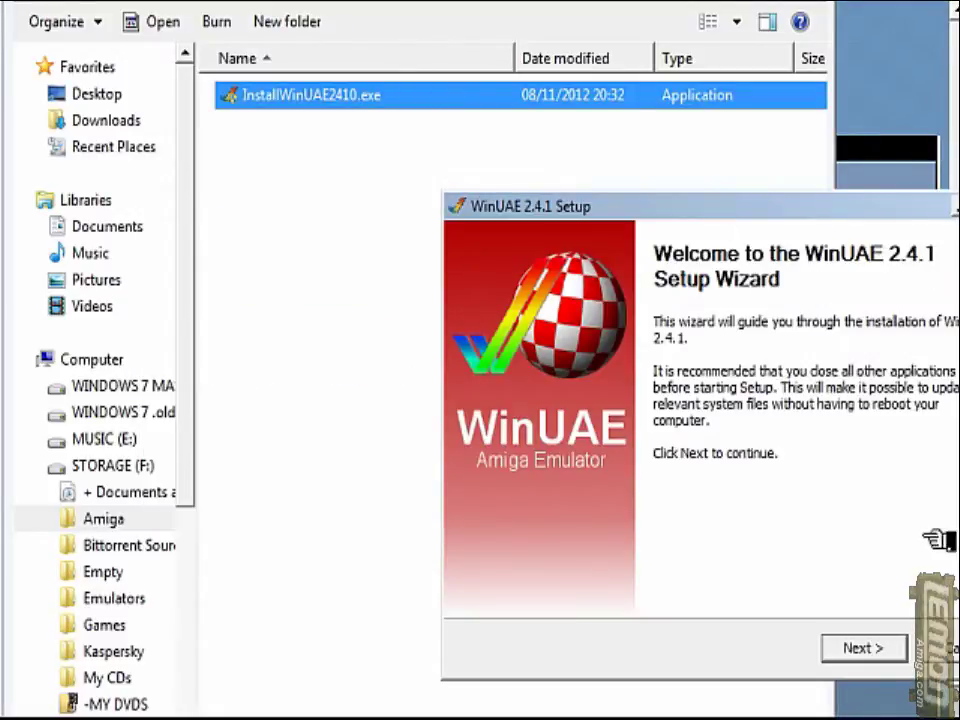
pyautogui.moveTo(818, 208); pyautogui.dragTo(522, 174)
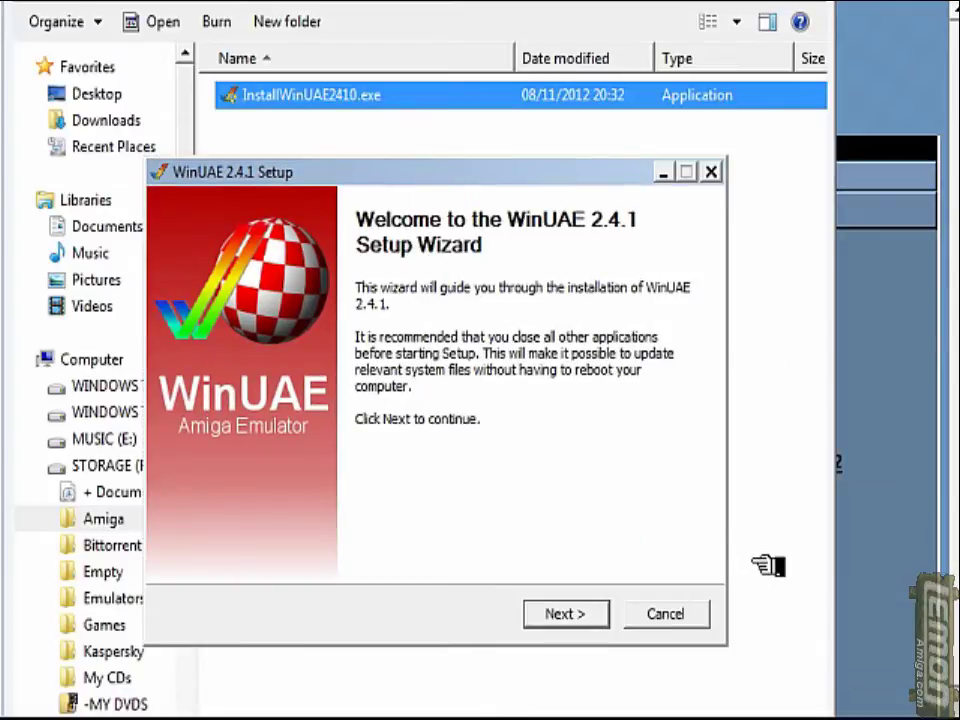
pyautogui.click(566, 614)
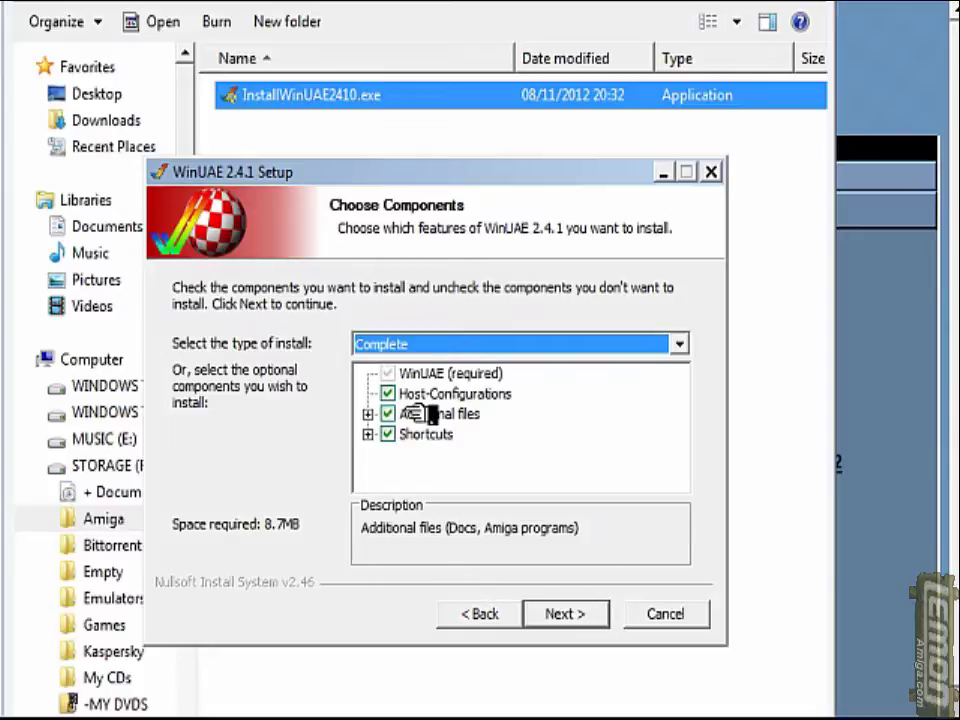
pyautogui.click(556, 610)
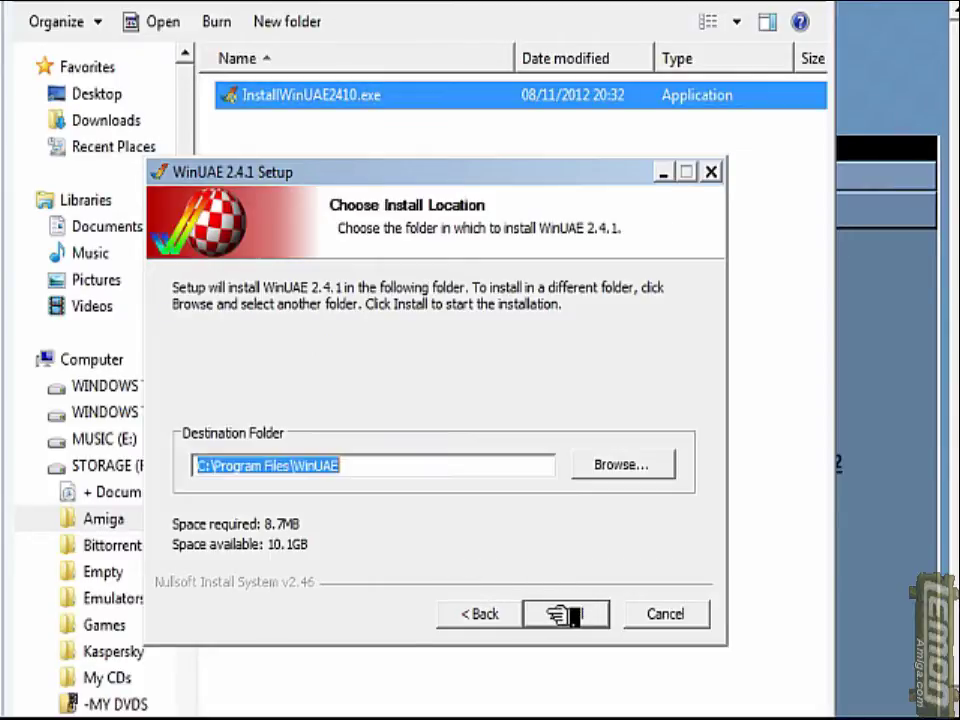
# Set the WinUAE destination folder to the Amiga folder on the STORAGE (F:) drive
pyautogui.click(641, 464)
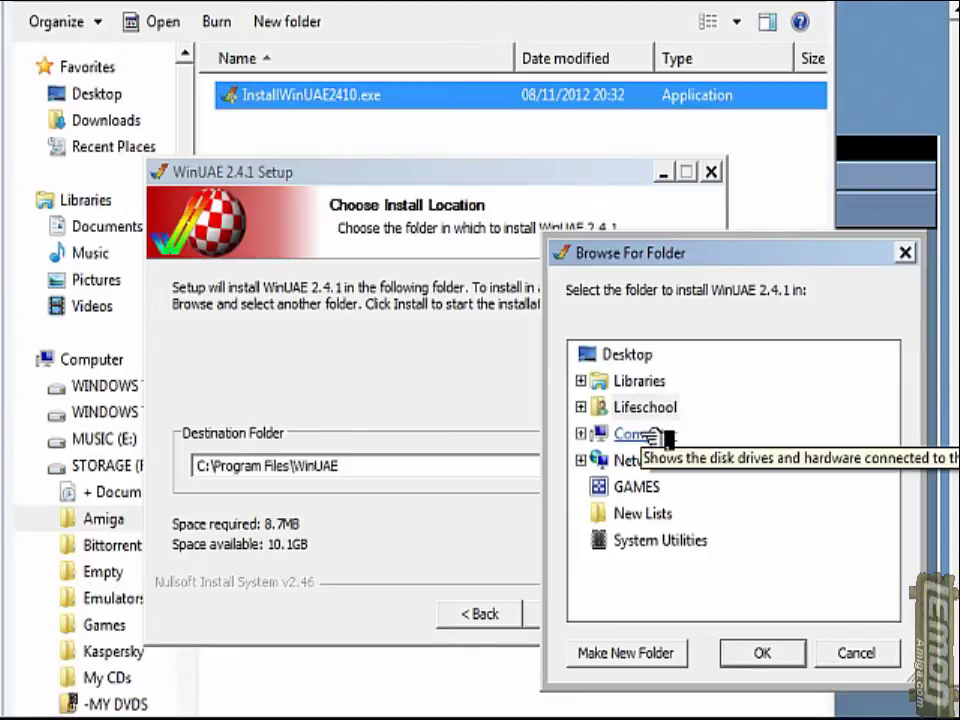
pyautogui.moveTo(640, 253); pyautogui.dragTo(505, 257)
pyautogui.click(505, 438)
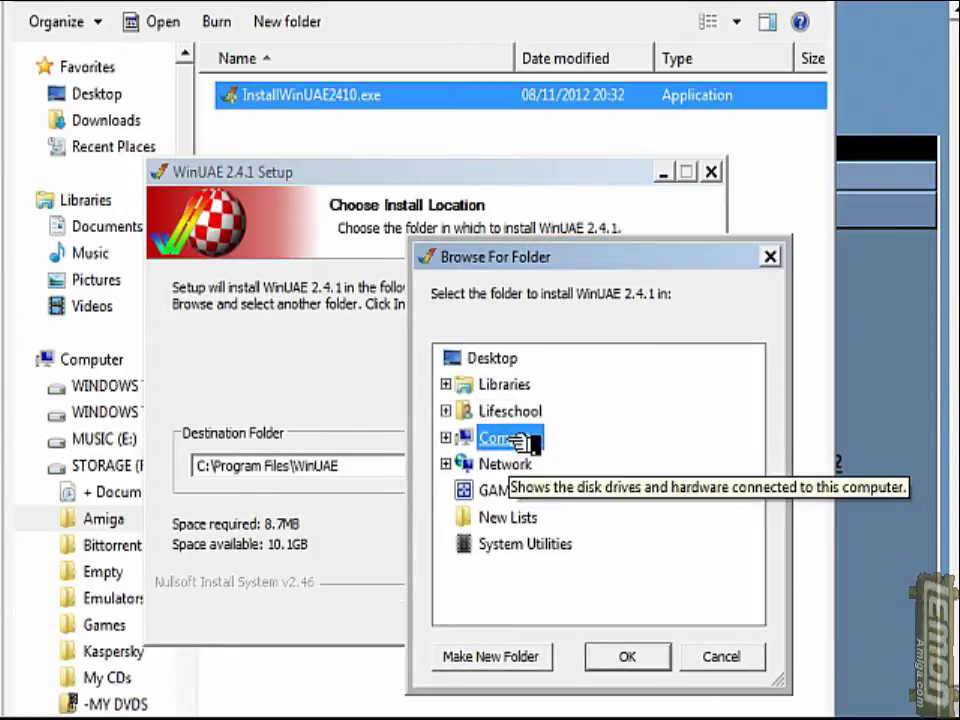
pyautogui.doubleClick(520, 440)
pyautogui.doubleClick(550, 571)
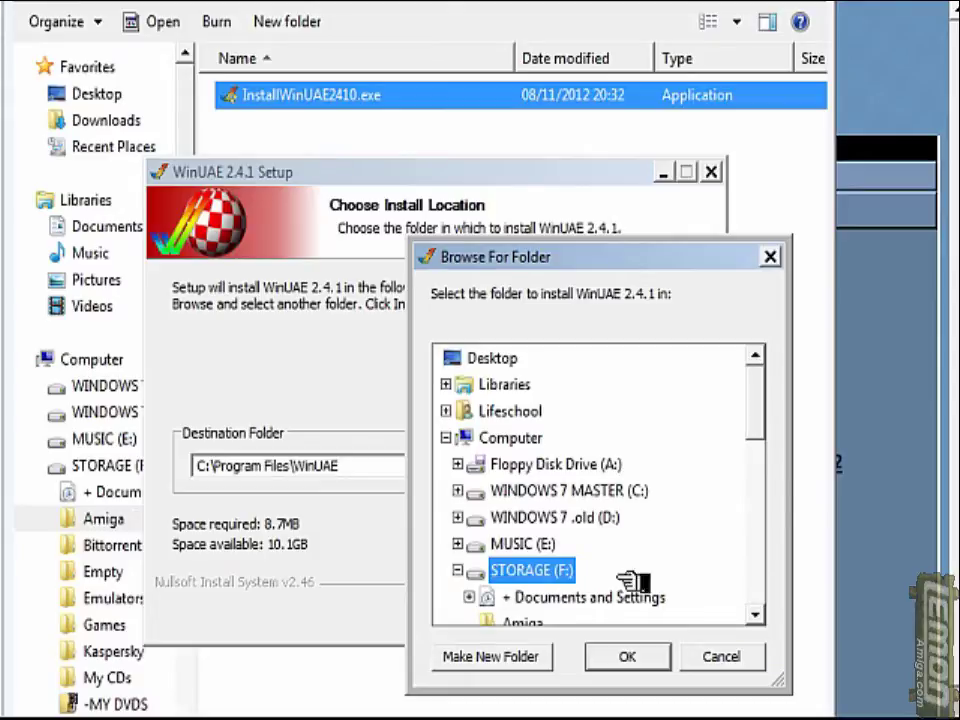
pyautogui.moveTo(765, 422); pyautogui.dragTo(765, 444)
pyautogui.click(530, 545)
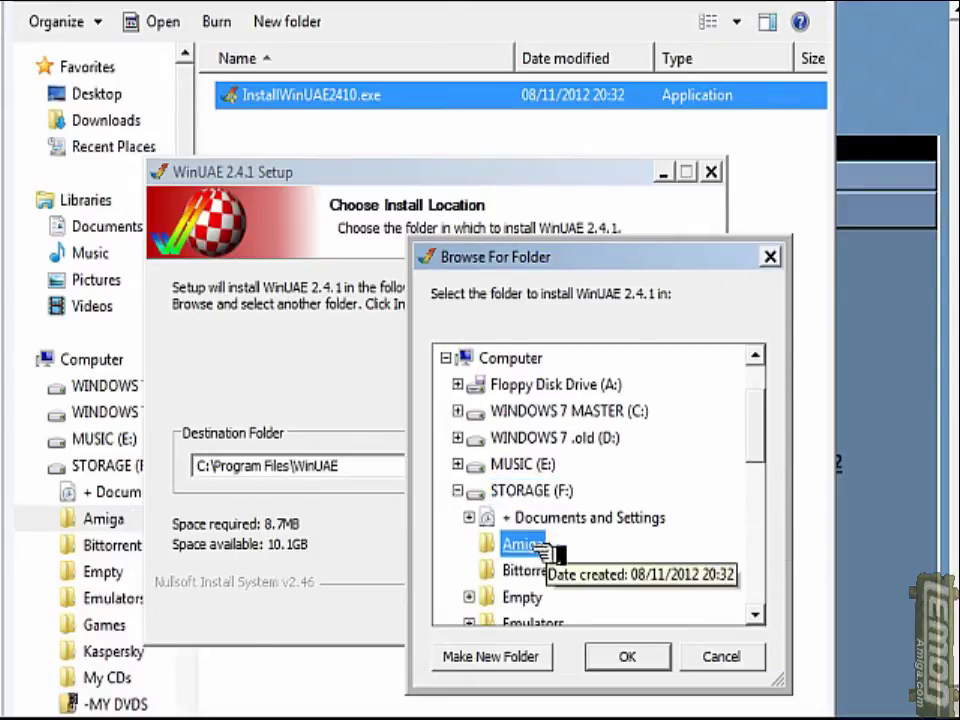
pyautogui.click(625, 656)
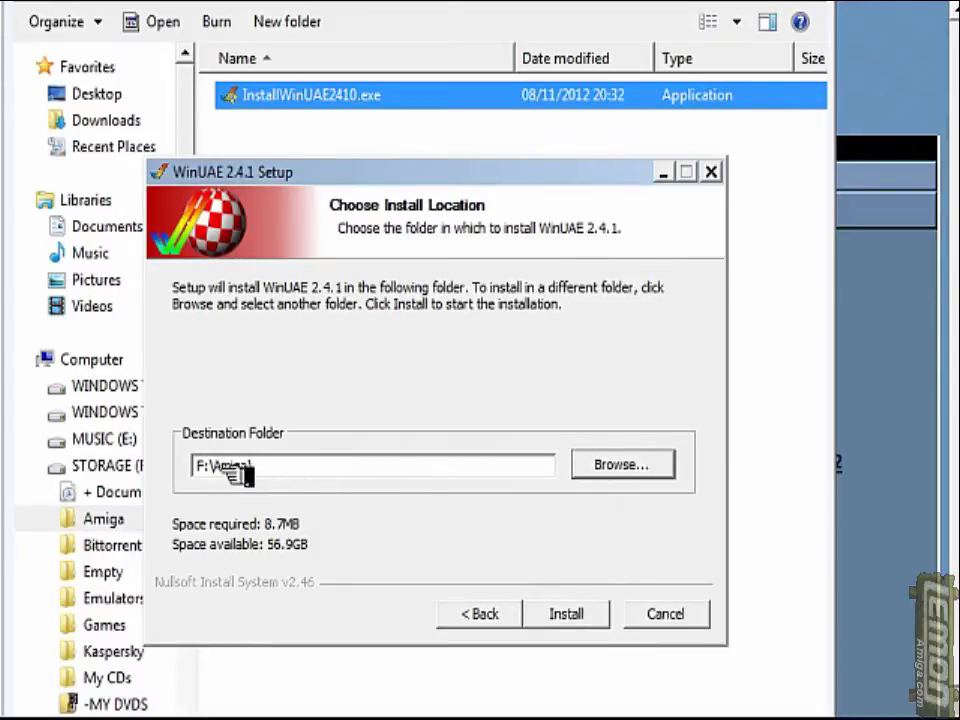
# Install WinUAE 2.4.1 and finish the setup without showing the Readme
pyautogui.click(570, 618)
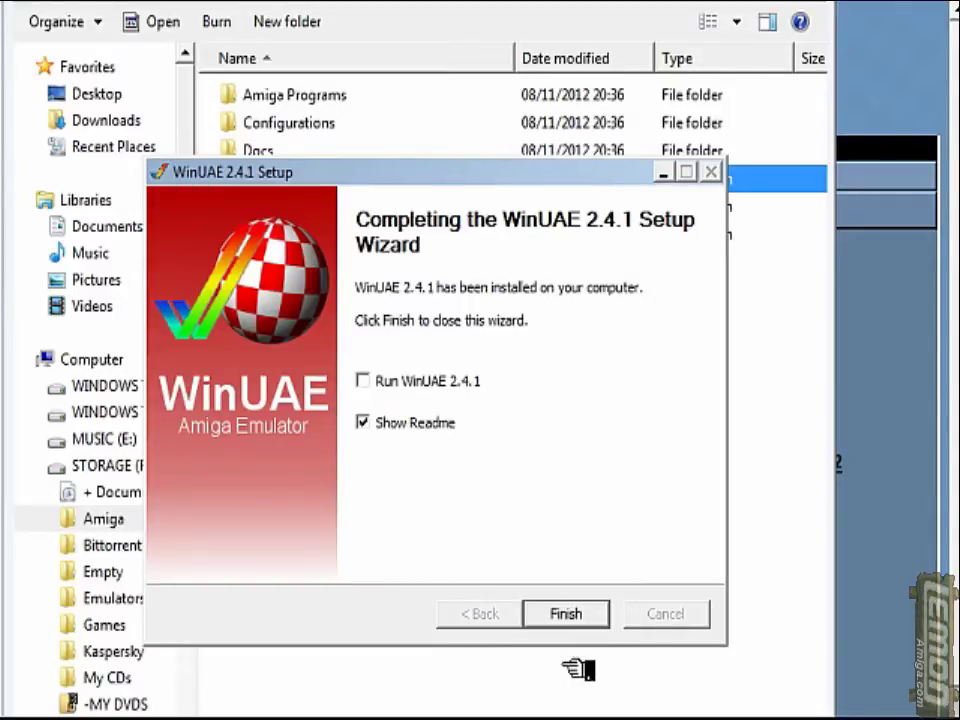
pyautogui.click(370, 425)
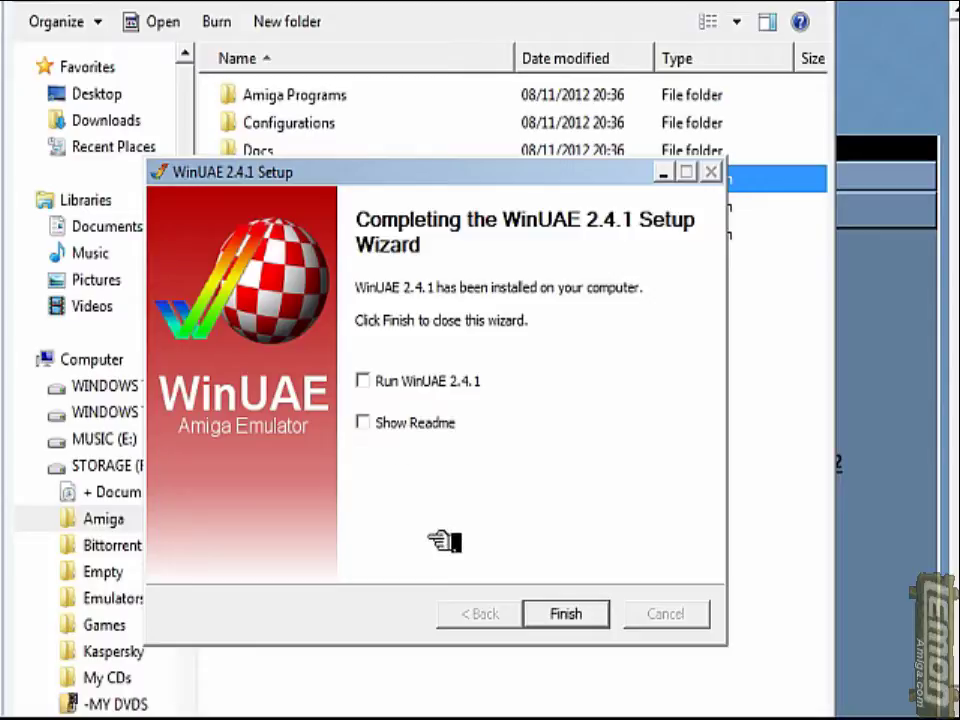
pyautogui.click(578, 617)
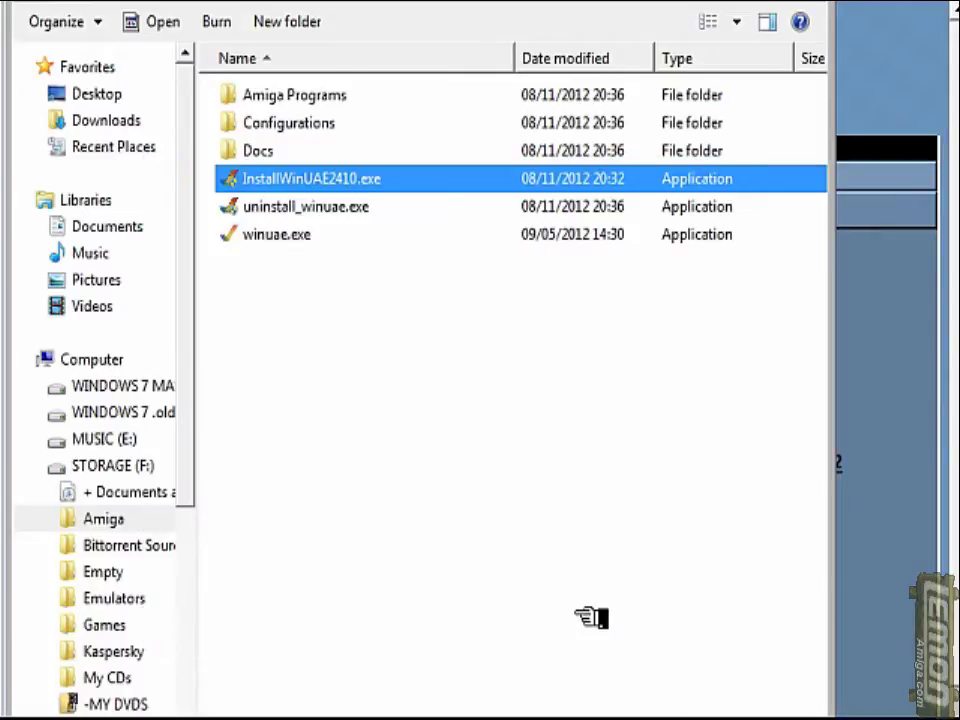
# Move the transrom file from the Amiga Programs folder into the main Amiga folder, and return to that folder
pyautogui.doubleClick(280, 97)
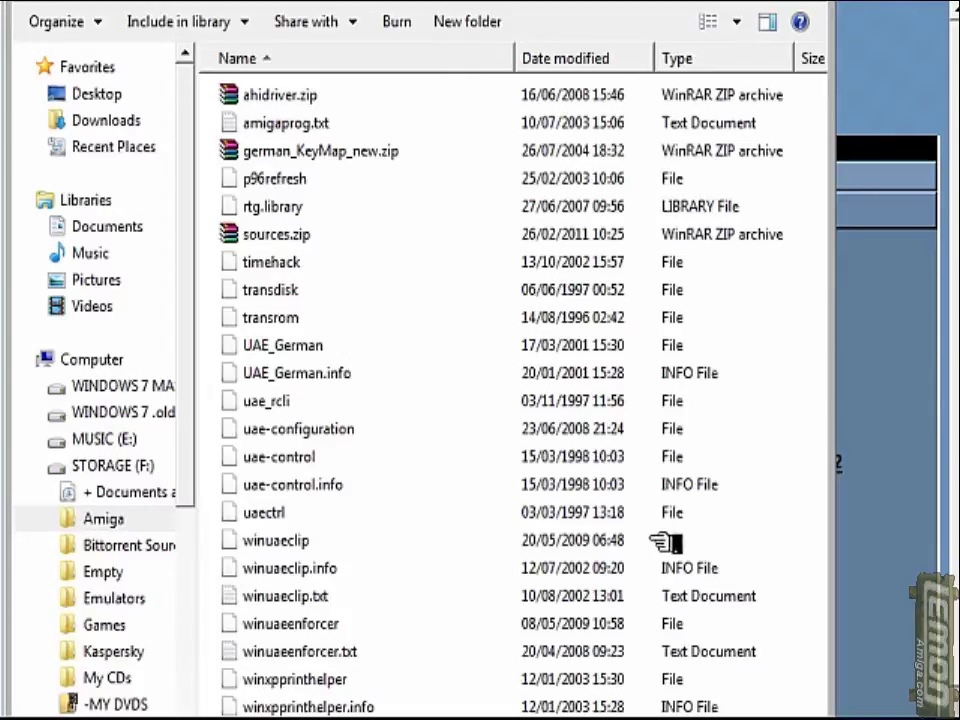
pyautogui.click(272, 317)
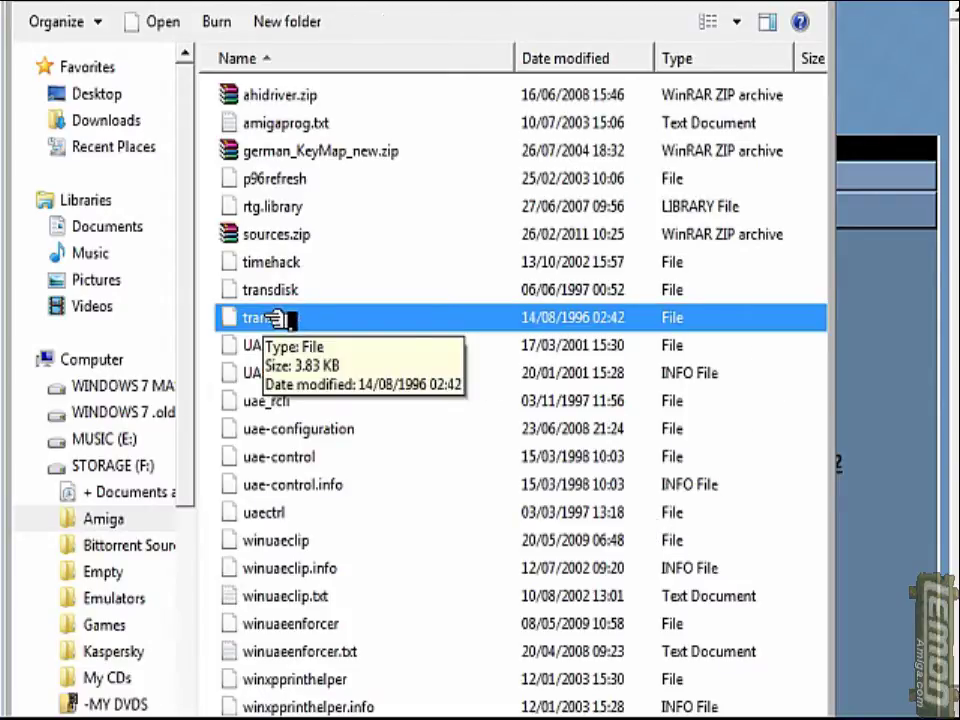
pyautogui.moveTo(272, 317); pyautogui.dragTo(129, 519)
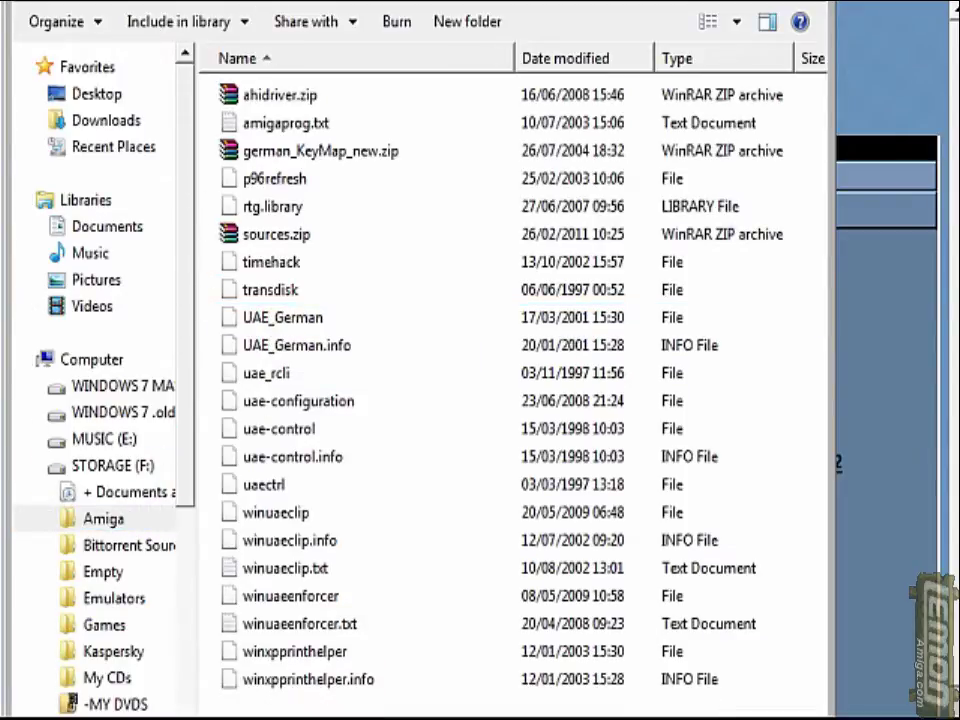
pyautogui.press('BackSpace')
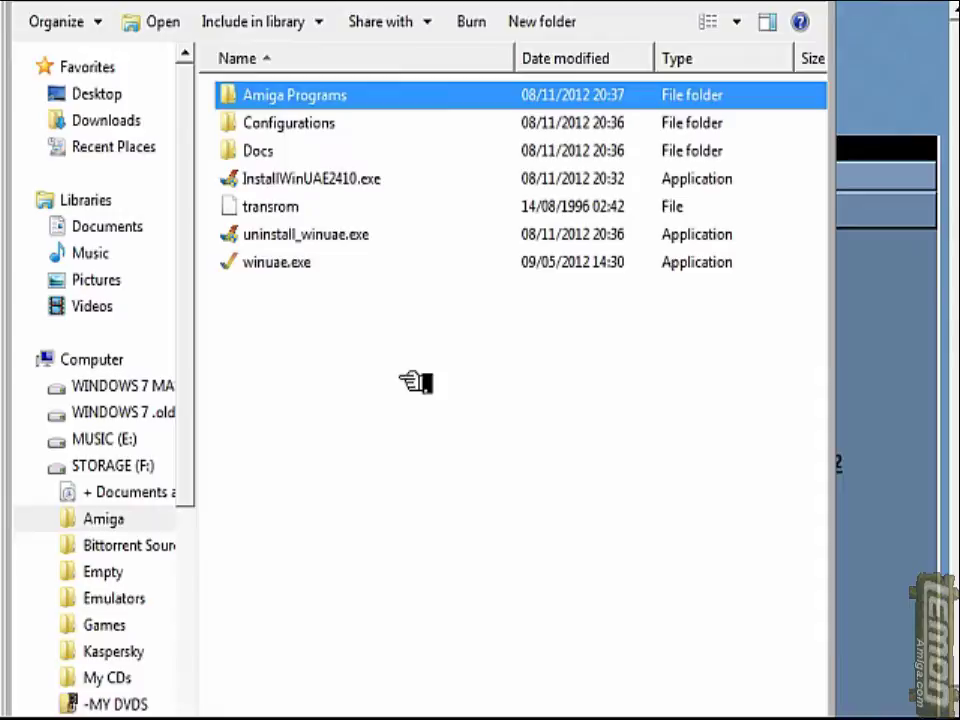
# Open Floppy Disk Drive (A:) from the computer's drives and check its contents
pyautogui.click(272, 208)
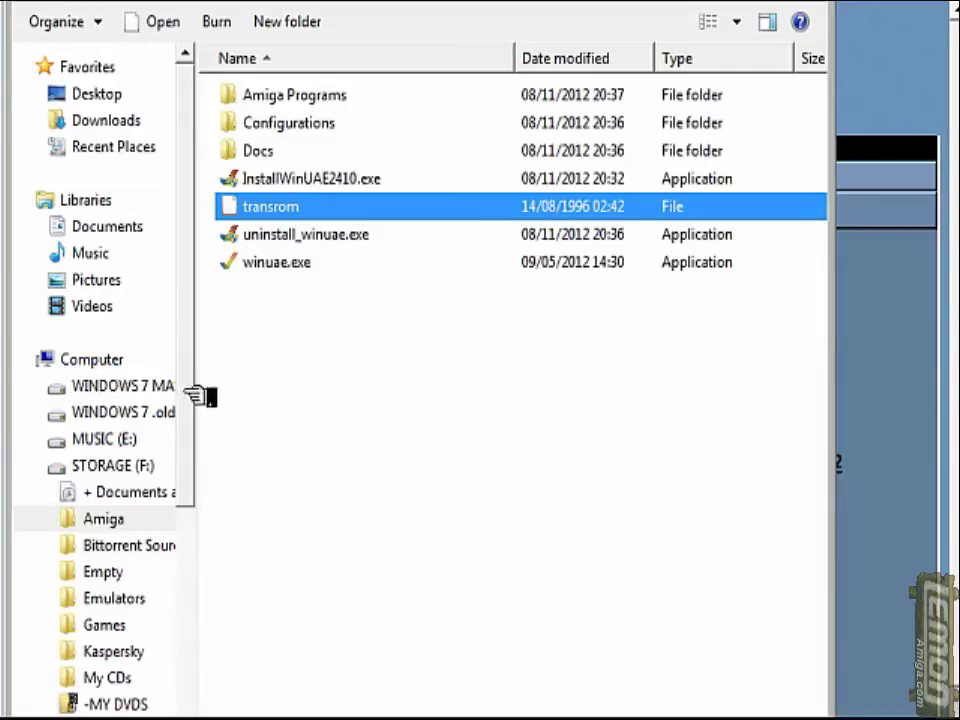
pyautogui.moveTo(188, 392)
pyautogui.mouseDown()
pyautogui.moveTo(197, 573)
pyautogui.moveTo(192, 378)
pyautogui.mouseUp()
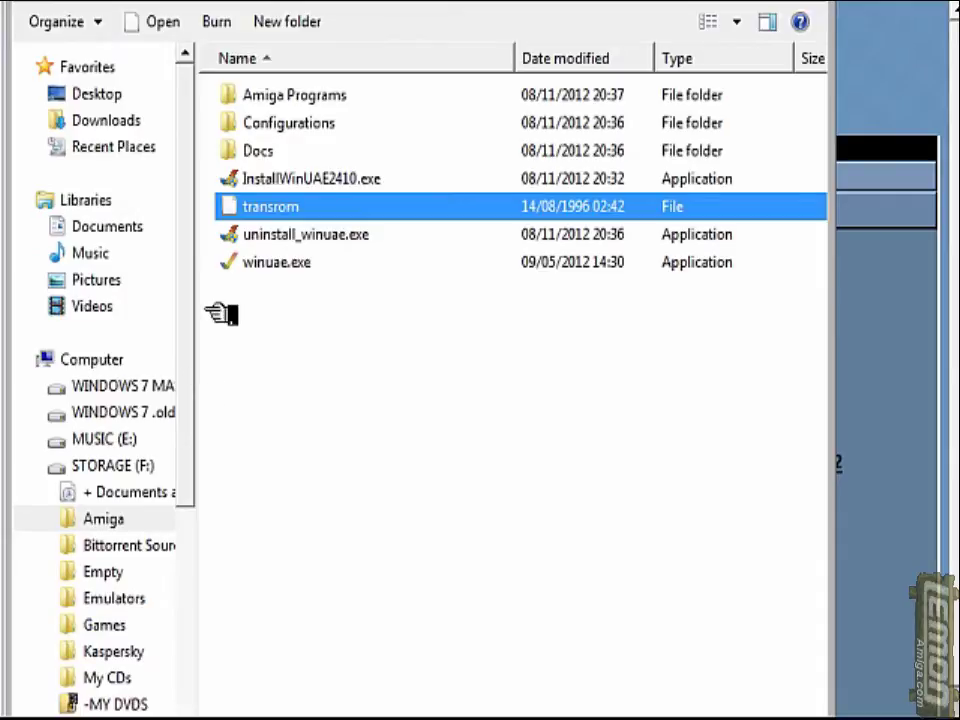
pyautogui.click(160, 5)
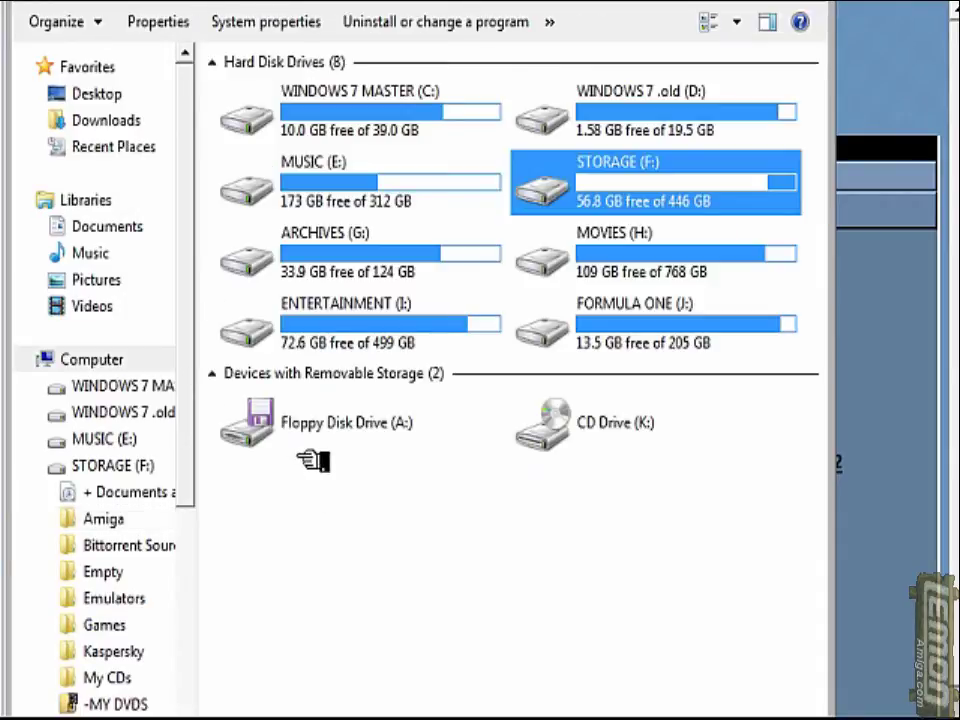
pyautogui.click(335, 432)
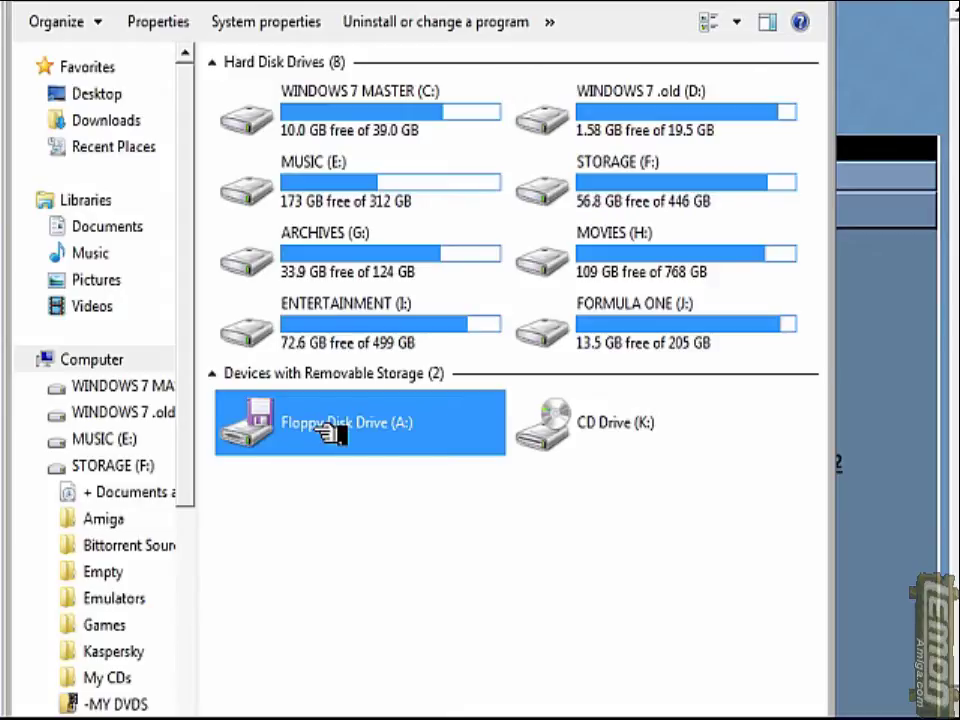
pyautogui.doubleClick(344, 432)
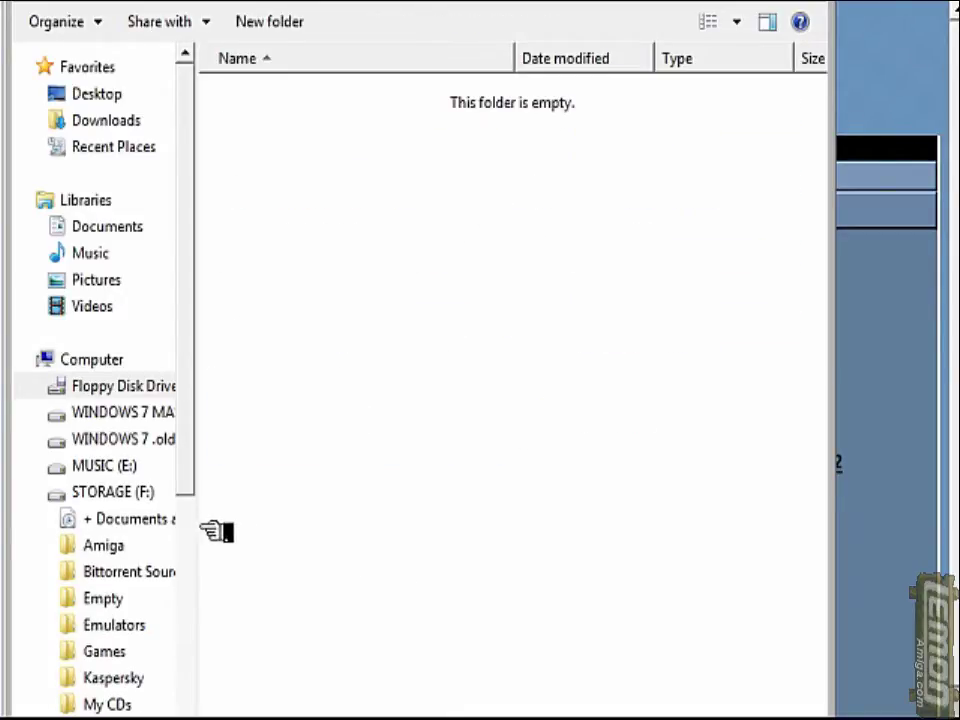
# Copy the transrom file from the Amiga folder to Floppy Disk Drive (A:) and open the floppy drive
pyautogui.click(128, 547)
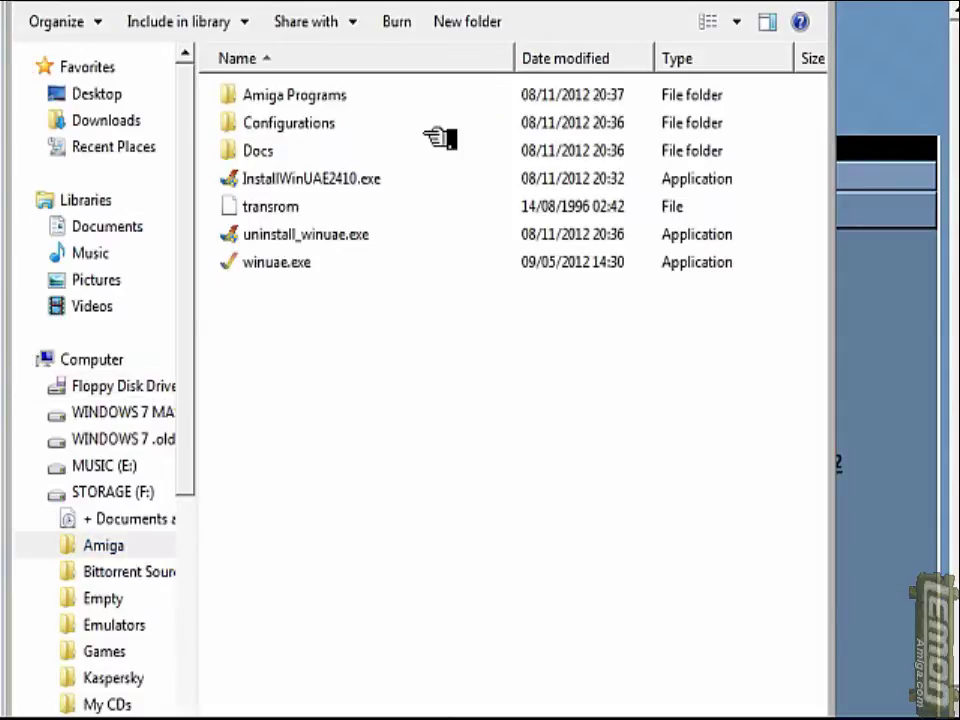
pyautogui.moveTo(286, 208); pyautogui.dragTo(162, 396)
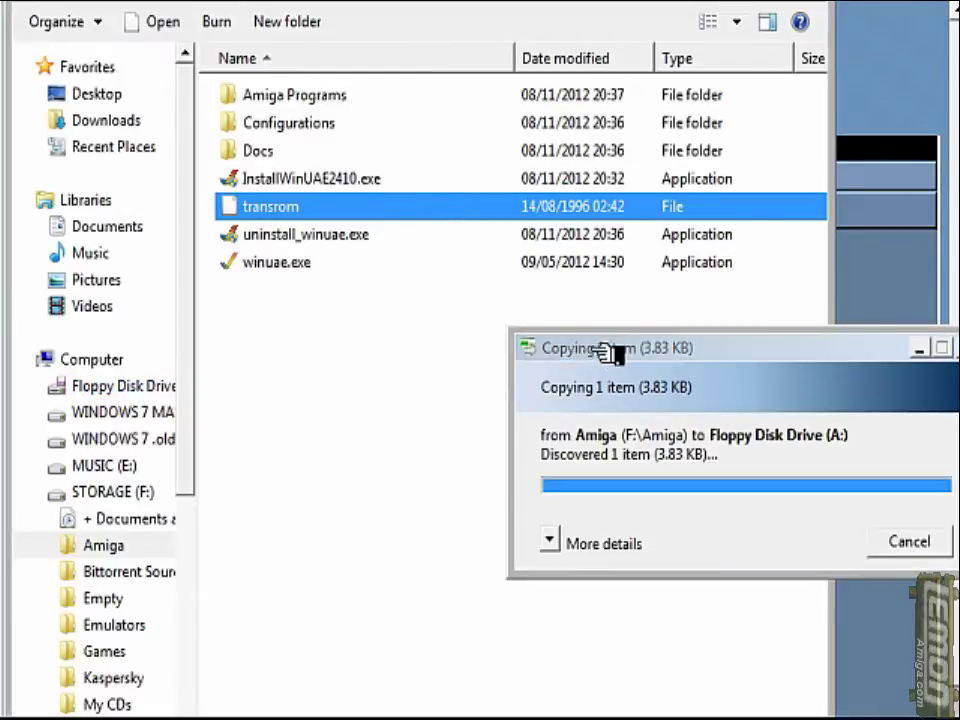
pyautogui.moveTo(615, 349); pyautogui.dragTo(386, 336)
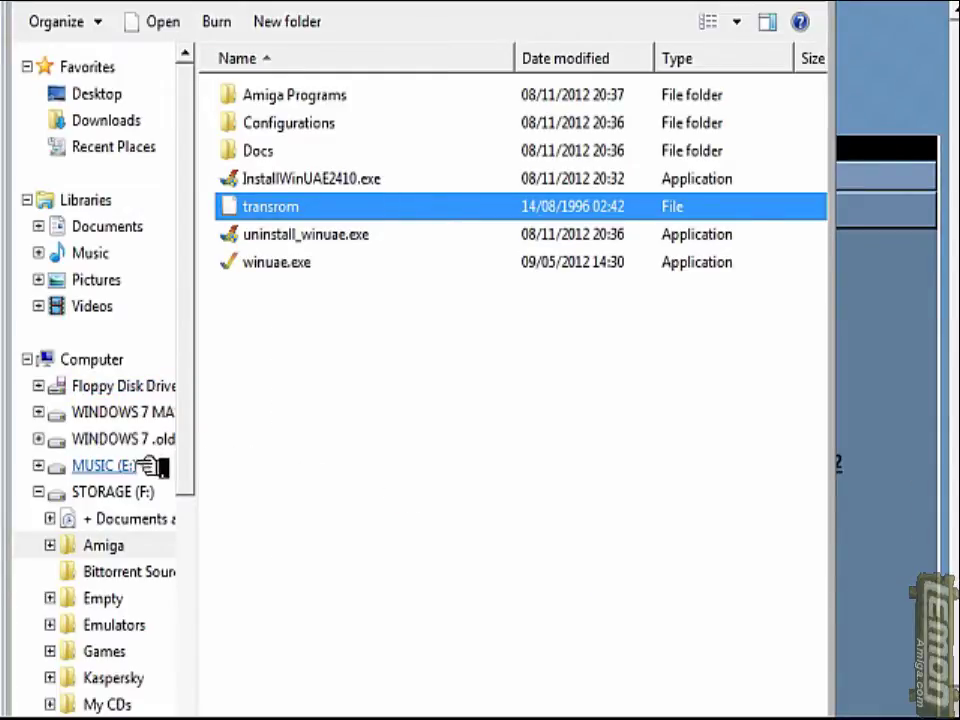
pyautogui.click(140, 388)
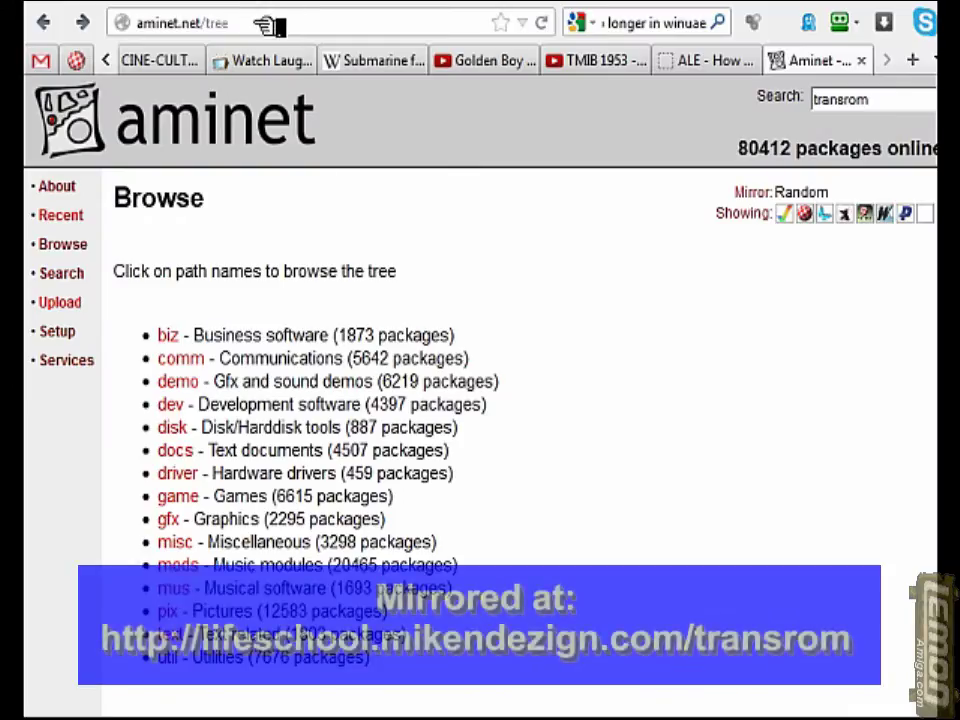
pyautogui.click(150, 23)
pyautogui.write('http://lifeschool.mikendezign.com/')
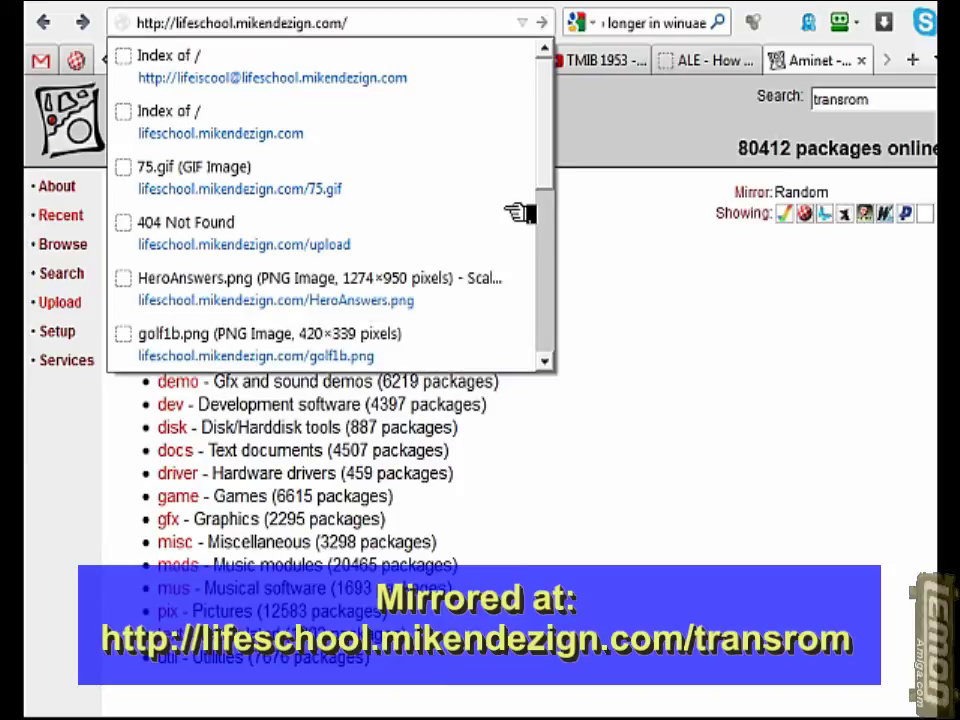
pyautogui.write('transrom')
pyautogui.press('Return')
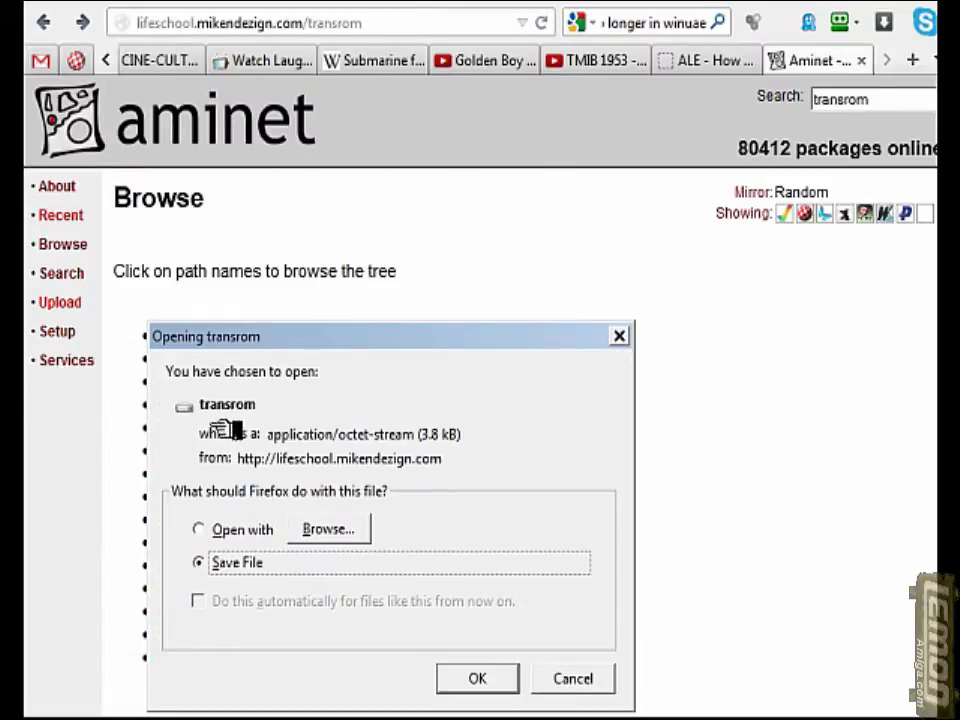
pyautogui.click(476, 679)
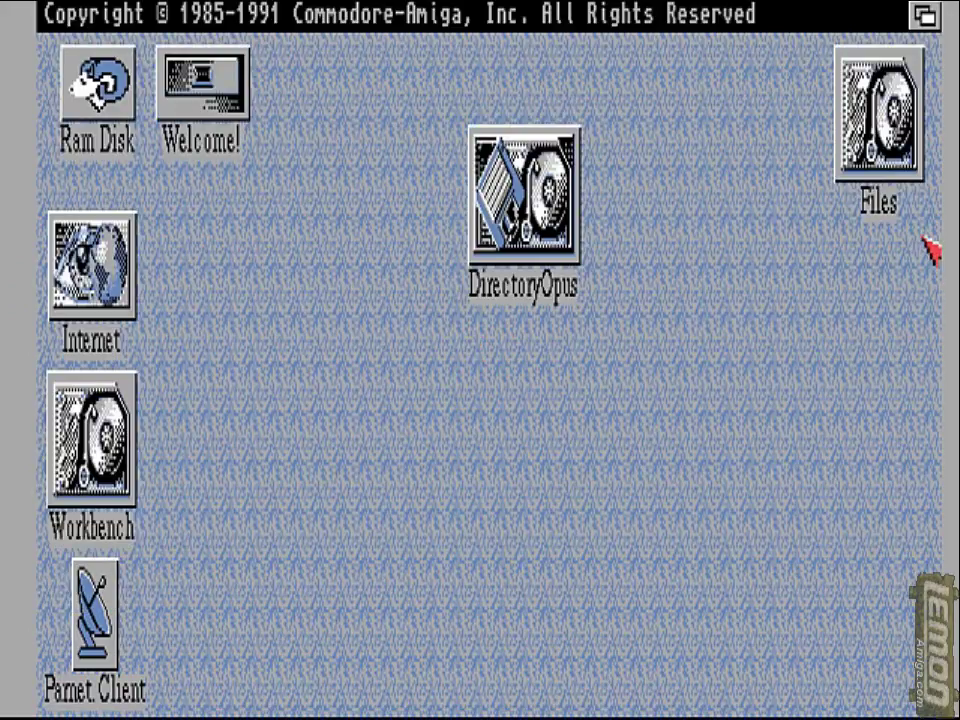
# On the Amiga Workbench, open a new AmigaShell from the System drawer of the Workbench disk
pyautogui.doubleClick(80, 470)
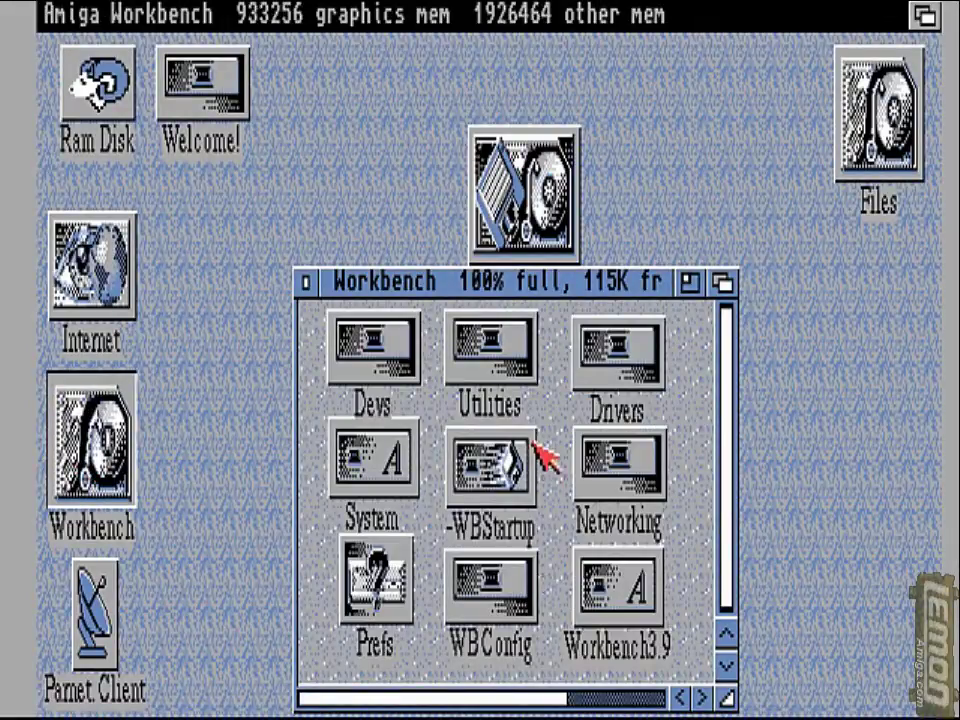
pyautogui.doubleClick(385, 455)
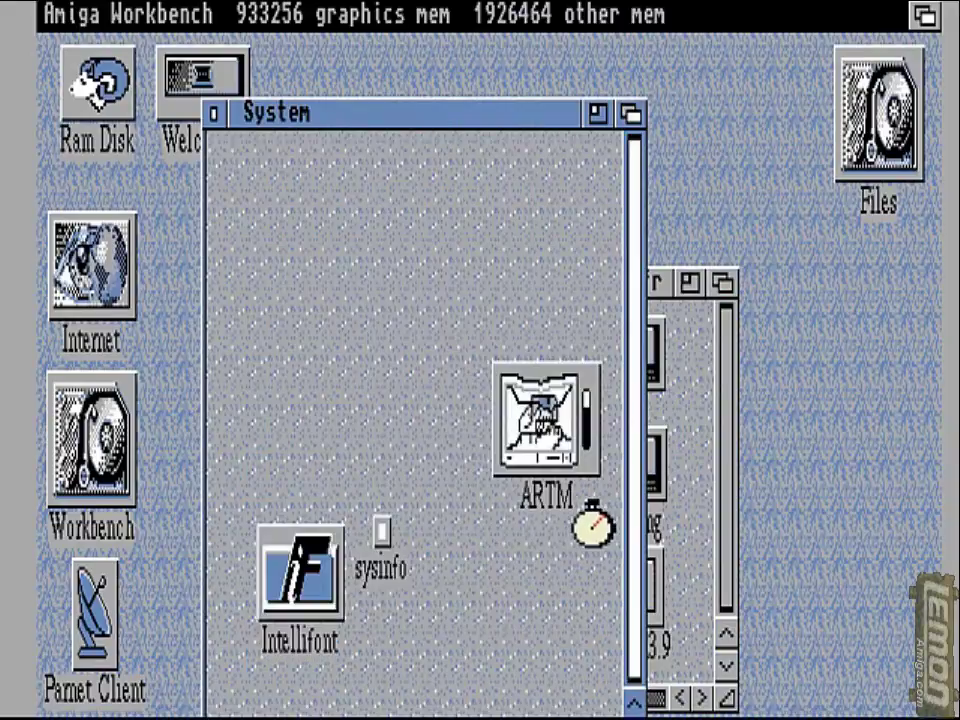
pyautogui.doubleClick(310, 222)
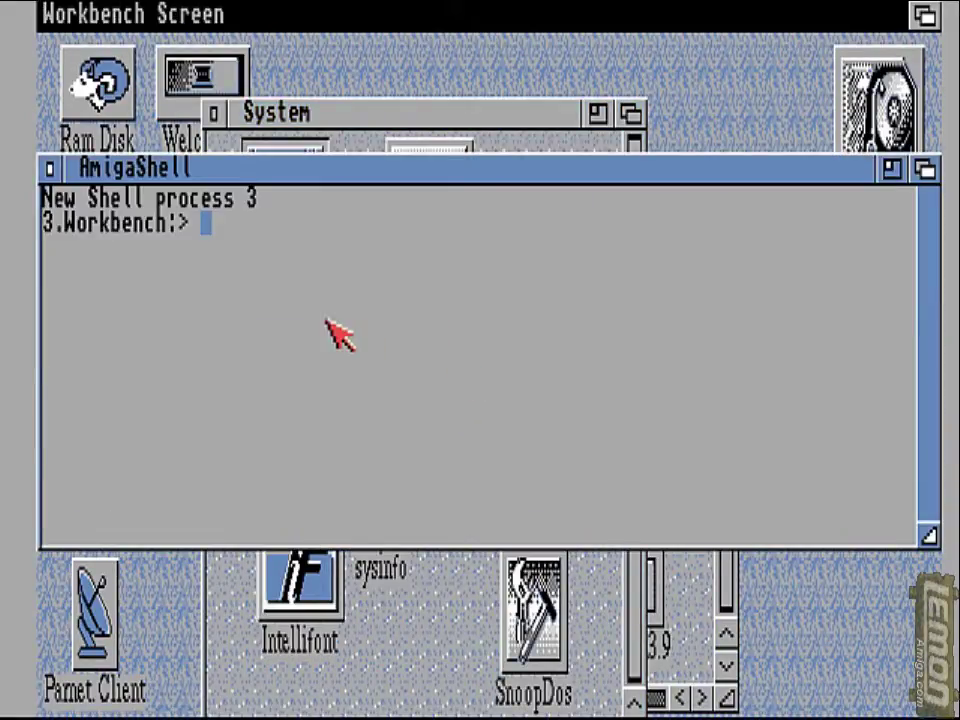
# Mount the PC-format floppy device pc0: in the shell and make it the current directory
pyautogui.write('mount p')
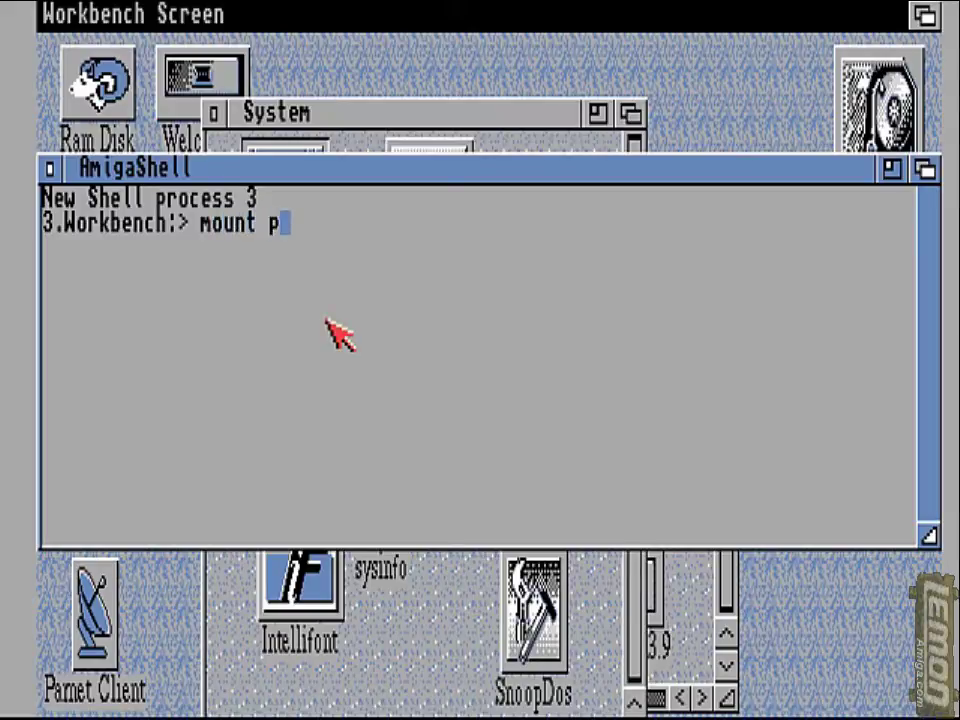
pyautogui.write('c0:')
pyautogui.press('Return')
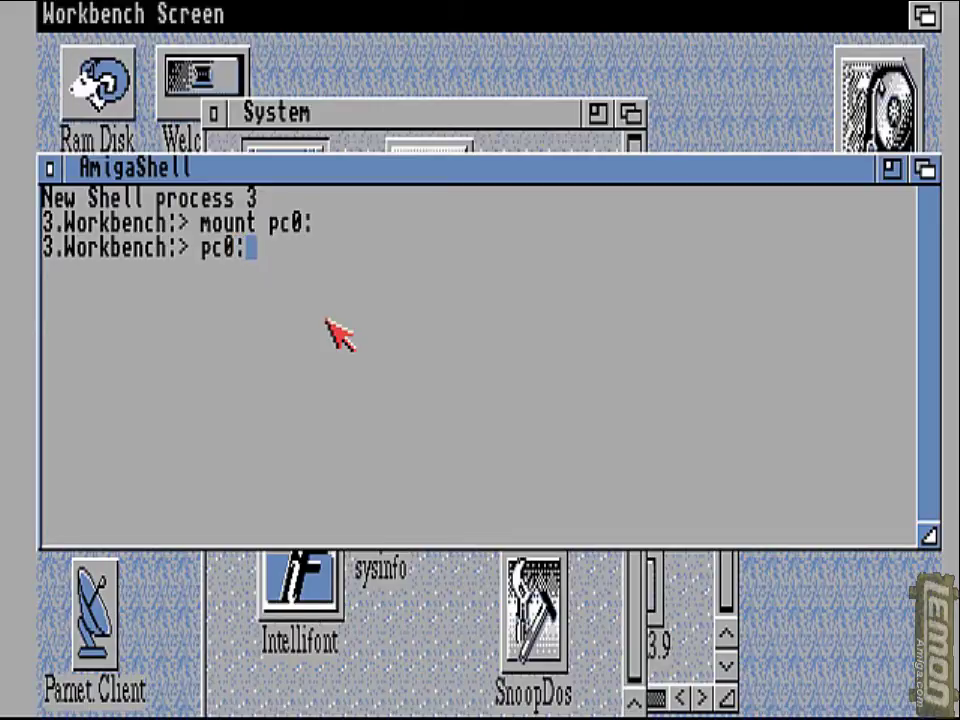
pyautogui.write('pc0:')
pyautogui.press('Return')
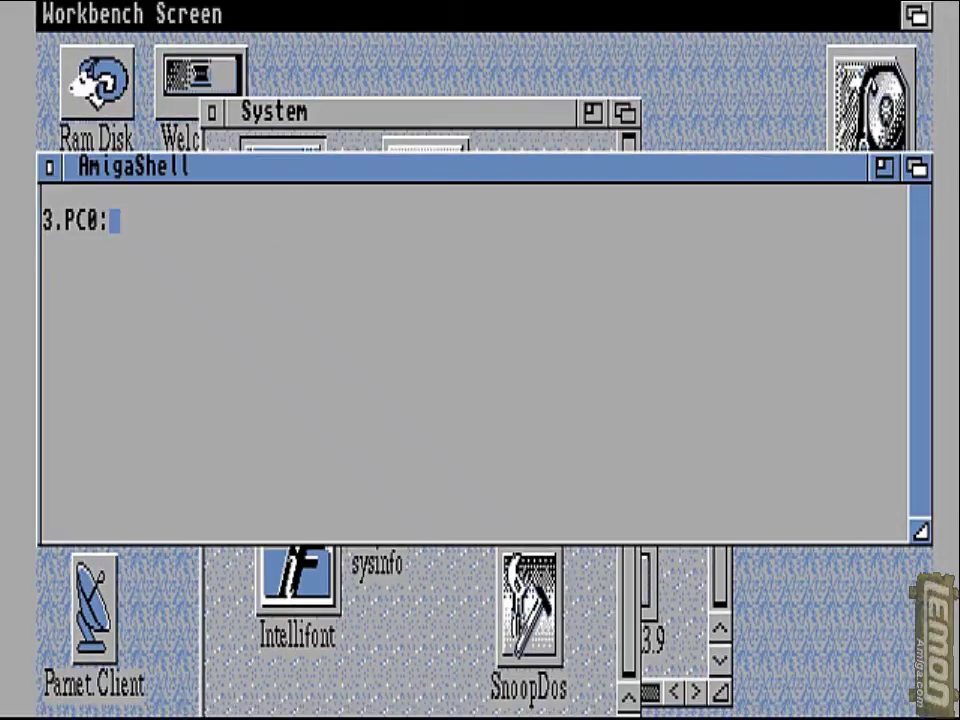
# Copy the transrom file from the PC floppy to ram: with the copy command
pyautogui.write('copy ')
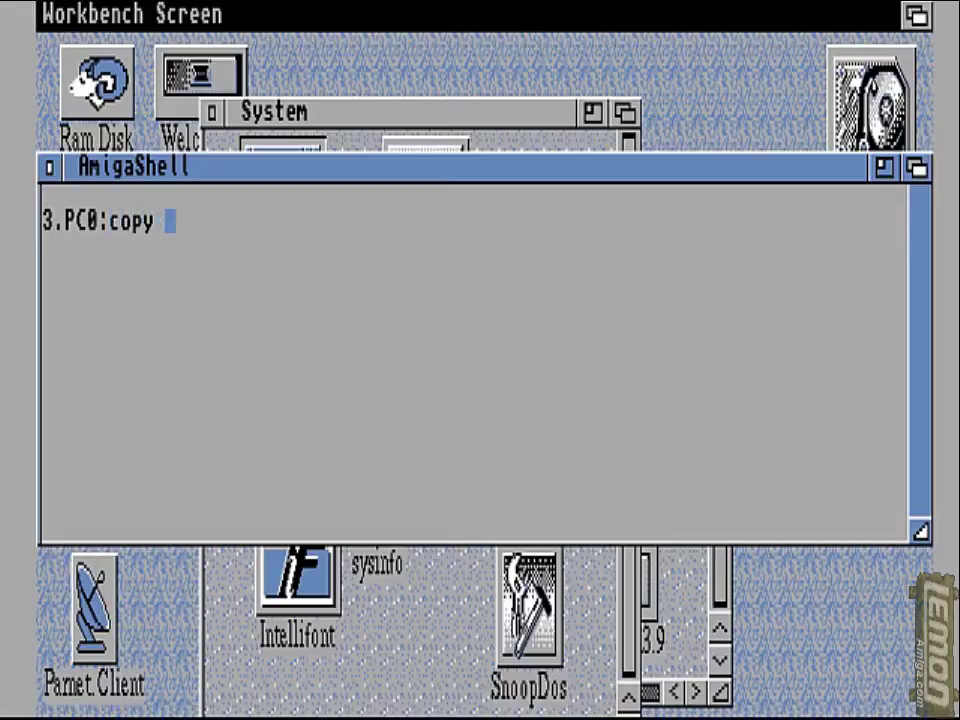
pyautogui.write('tra')
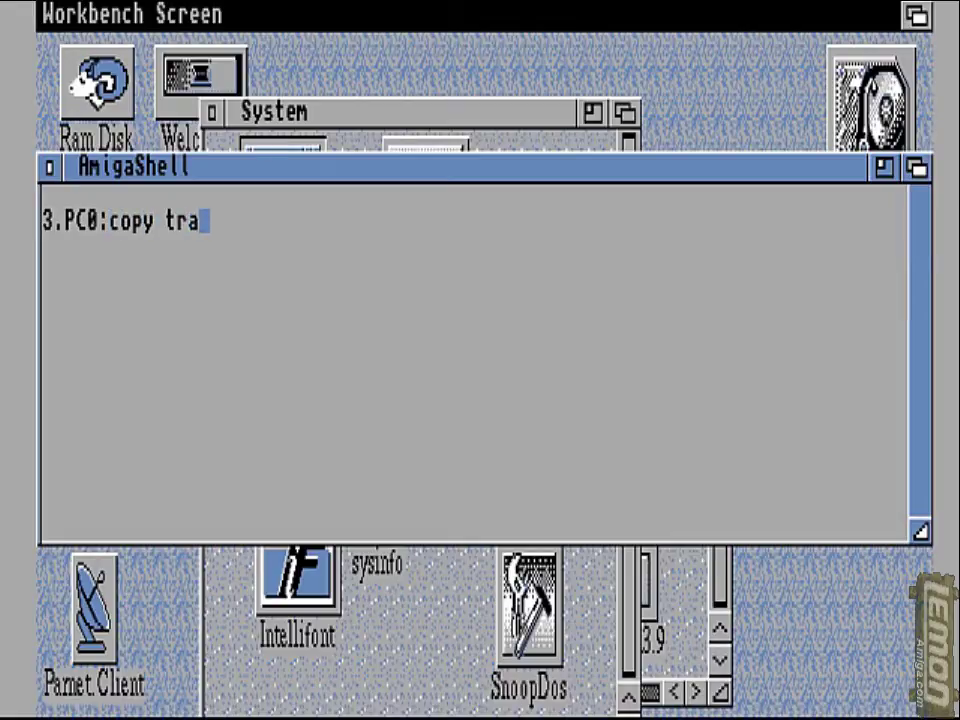
pyautogui.write('nsrom r')
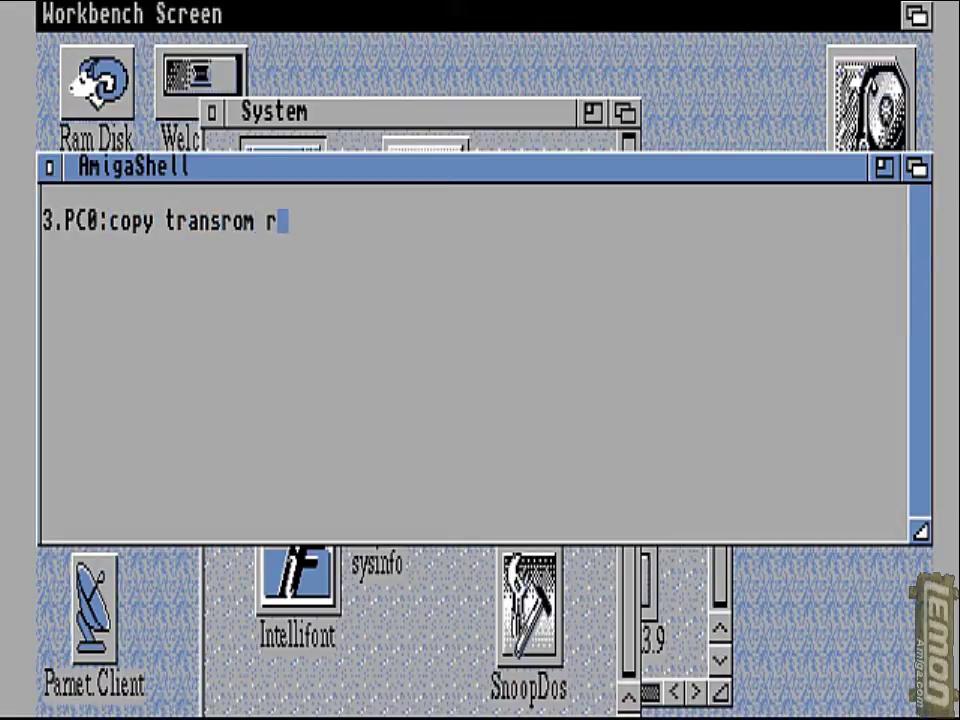
pyautogui.write('am')
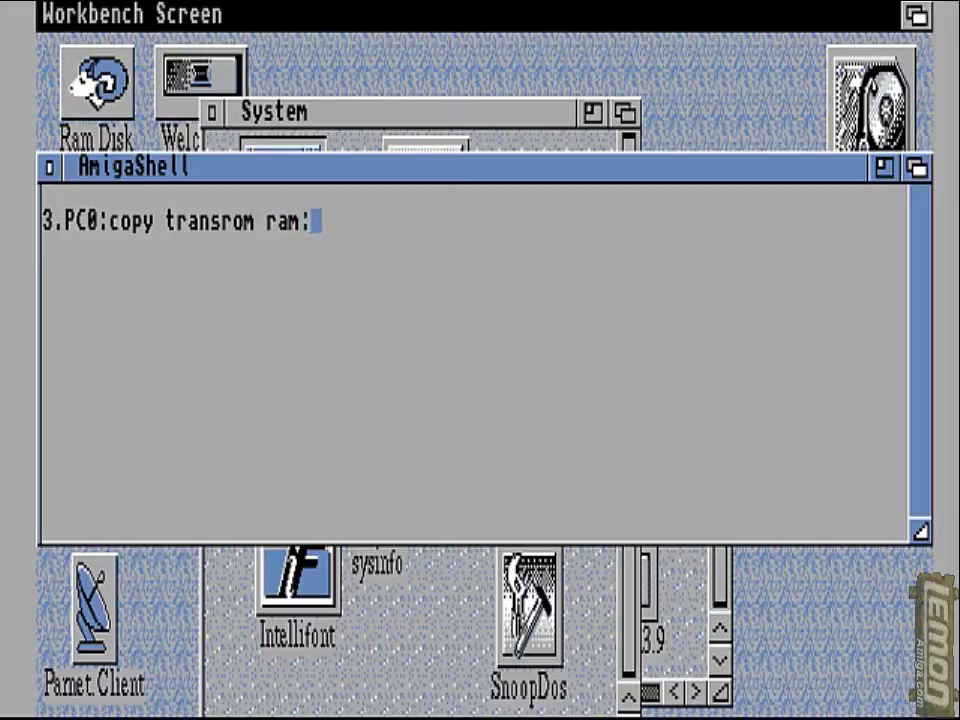
pyautogui.write(':')
pyautogui.press('Return')
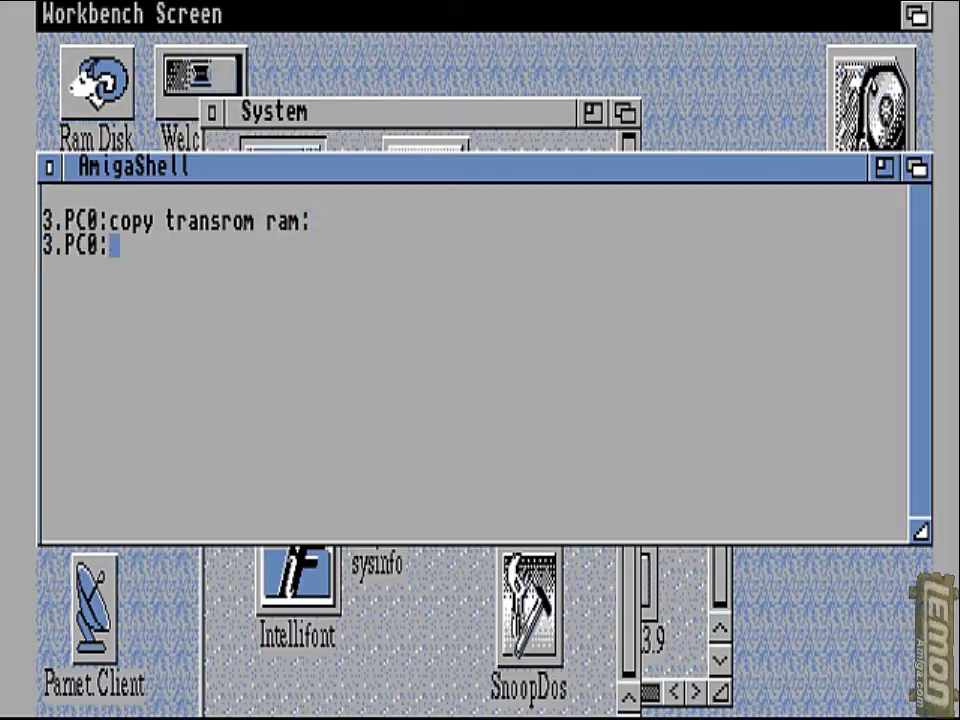
# Change the shell's current directory to ram: and list its contents with dir
pyautogui.write('ram')
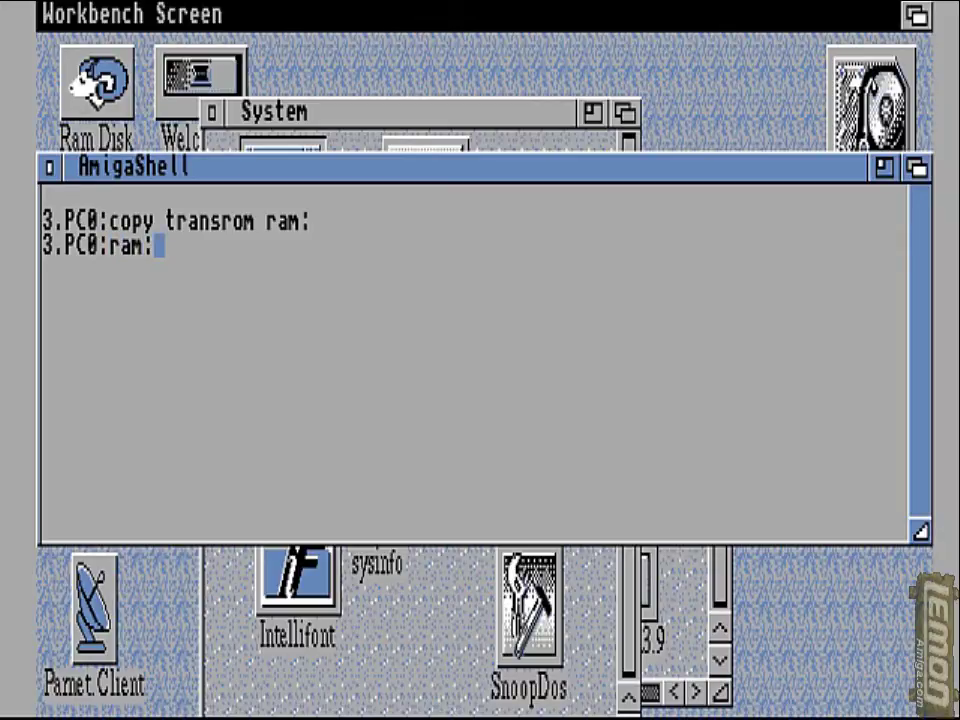
pyautogui.write(':')
pyautogui.press('Return')
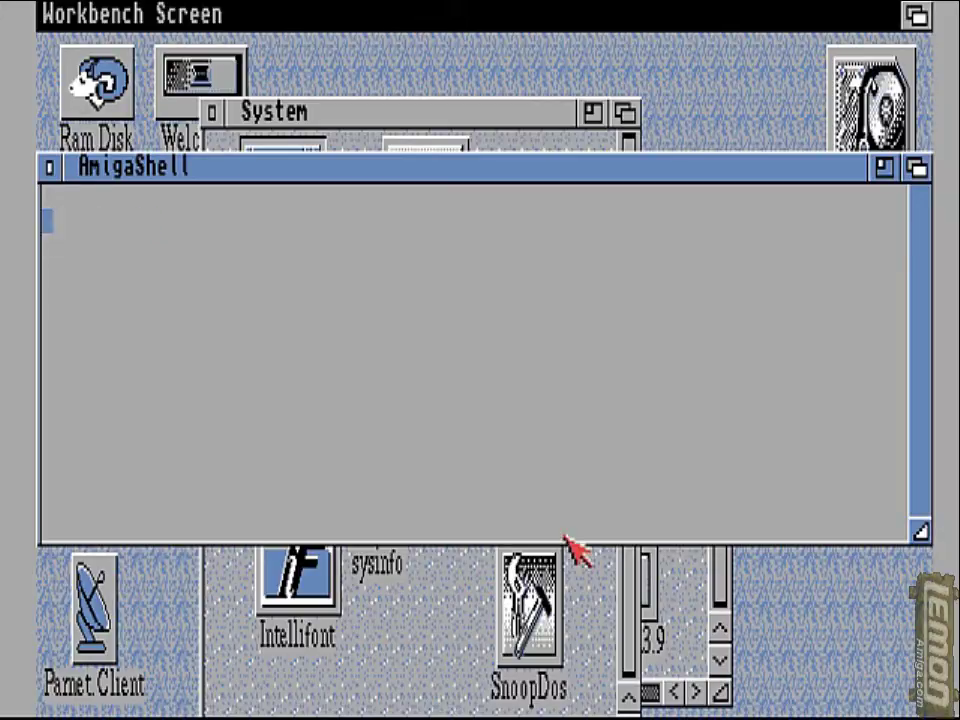
pyautogui.write('dir')
pyautogui.press('Return')
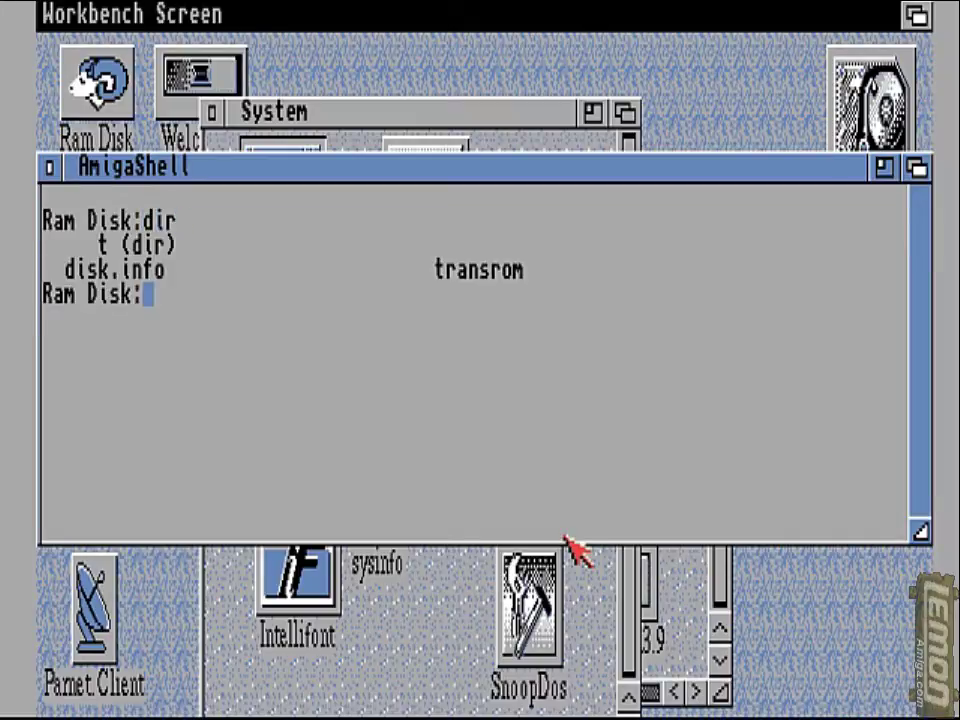
# Run transrom with its output redirected to ram:kick.rom, and check the RAM disk's file details with list
pyautogui.write('transrom')
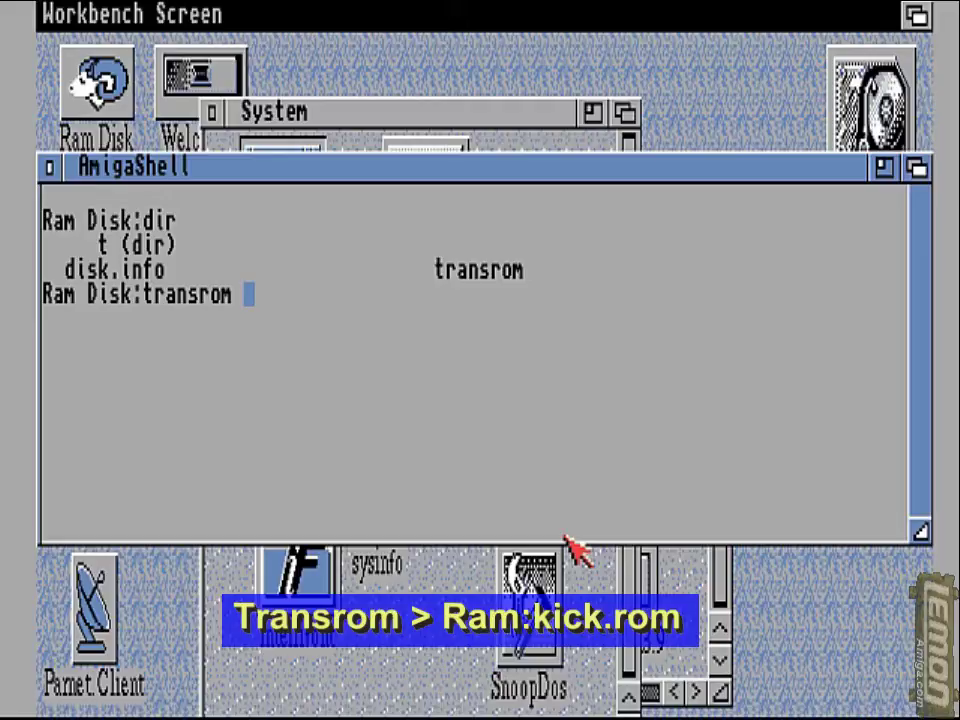
pyautogui.write(' ram')
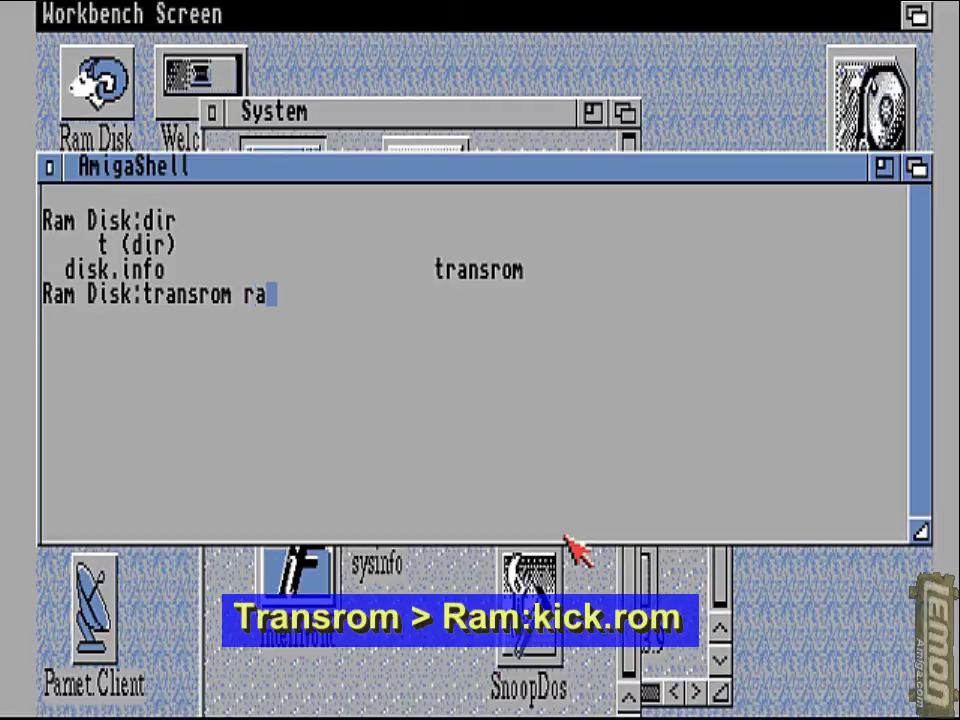
pyautogui.press('BackSpace')
pyautogui.press('BackSpace')
pyautogui.write('>ram')
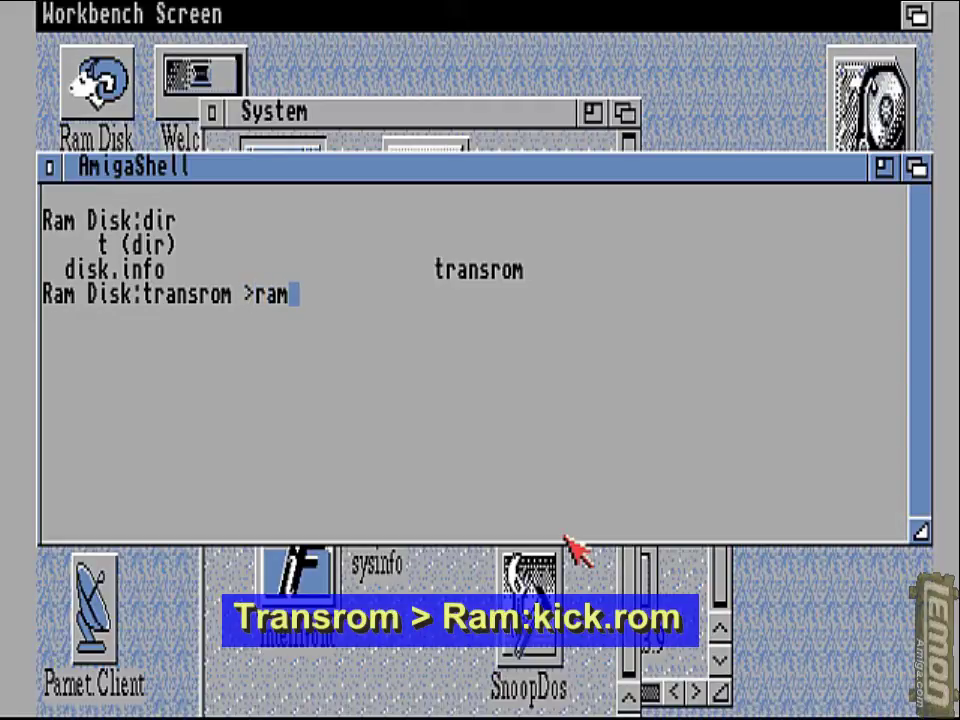
pyautogui.write(':kick')
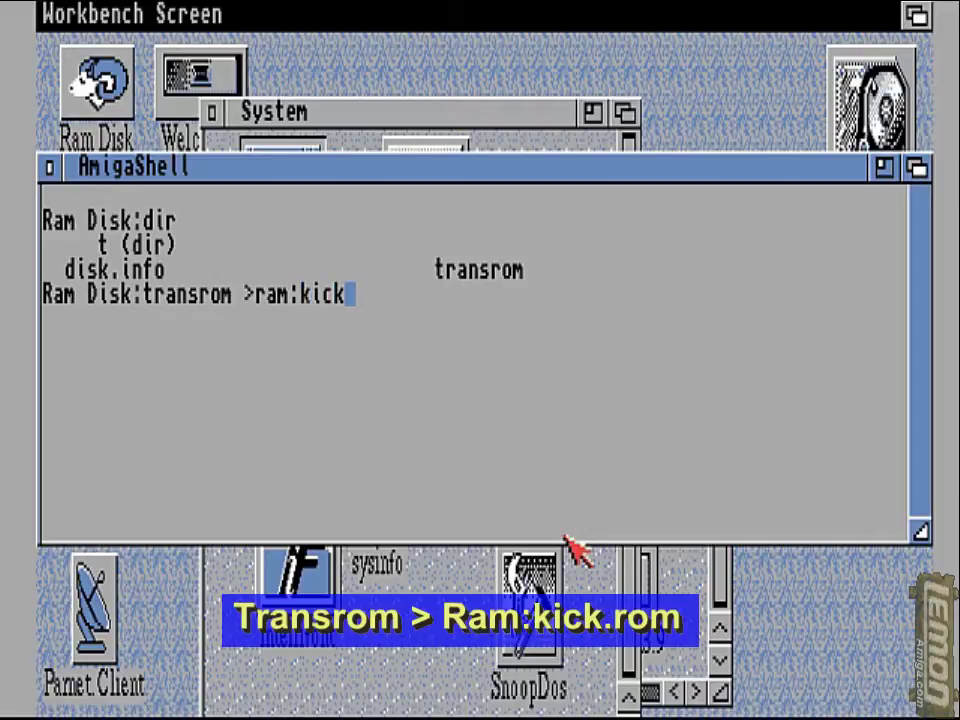
pyautogui.write('.ro')
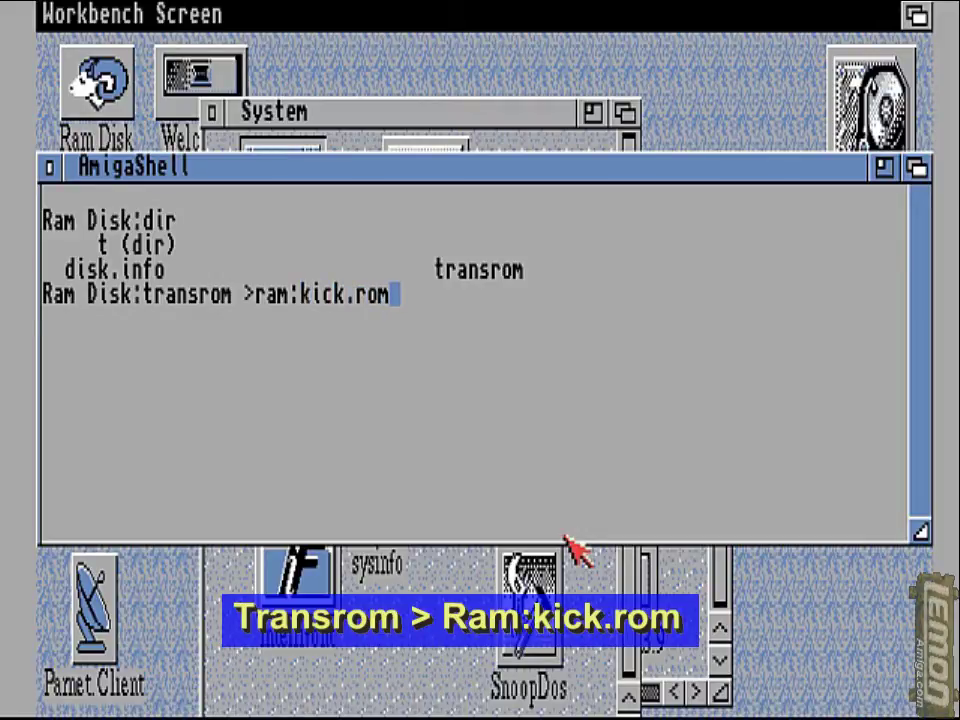
pyautogui.write('m')
pyautogui.press('Return')
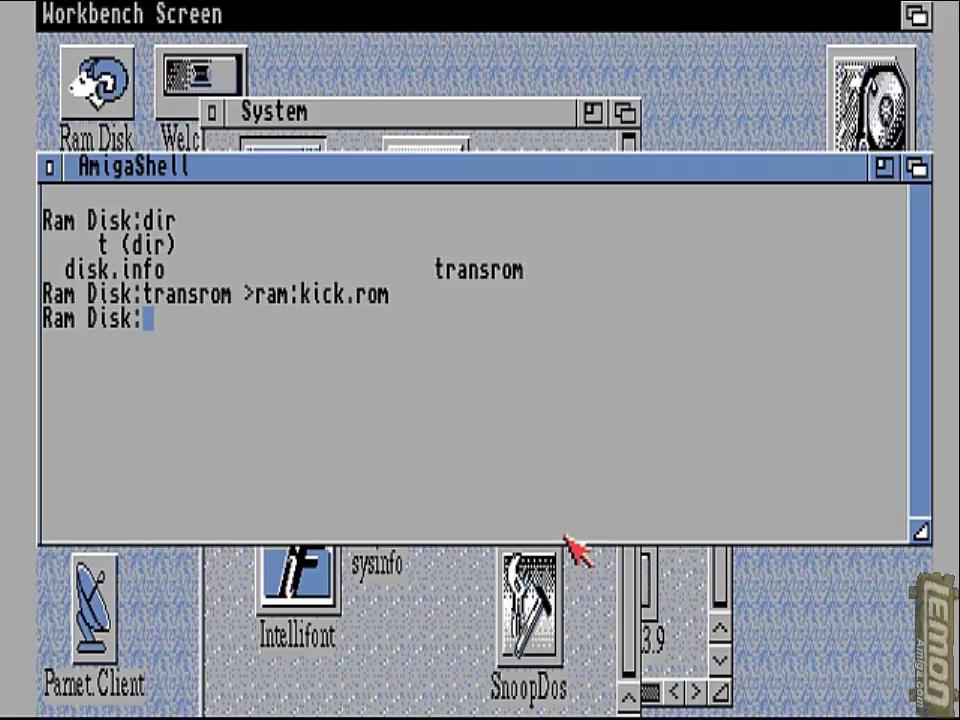
pyautogui.write('l')
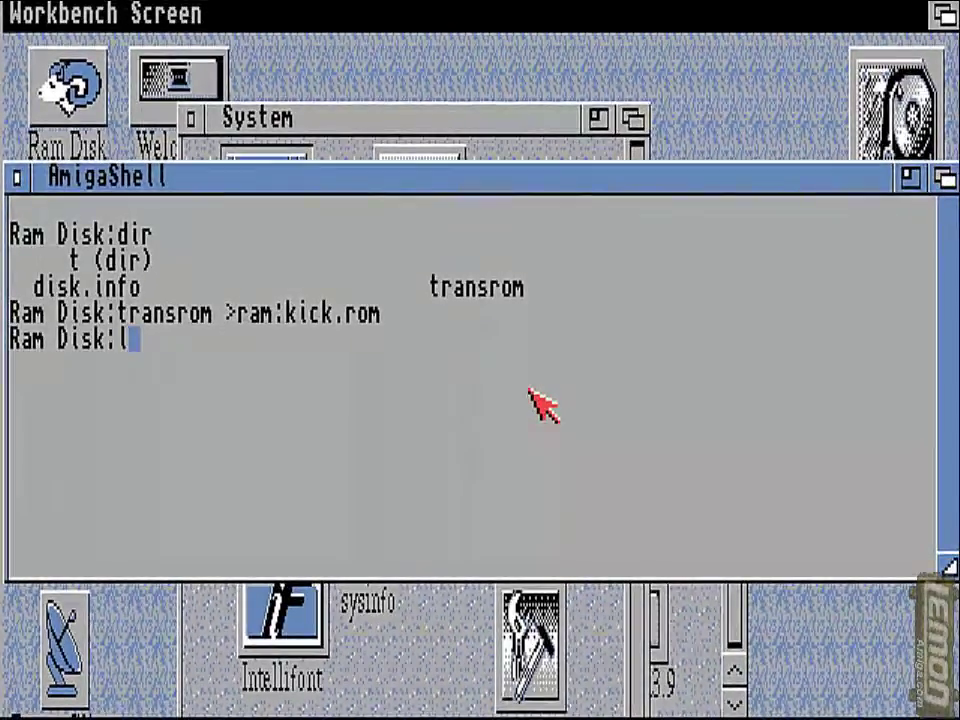
pyautogui.write('ist')
pyautogui.press('Return')
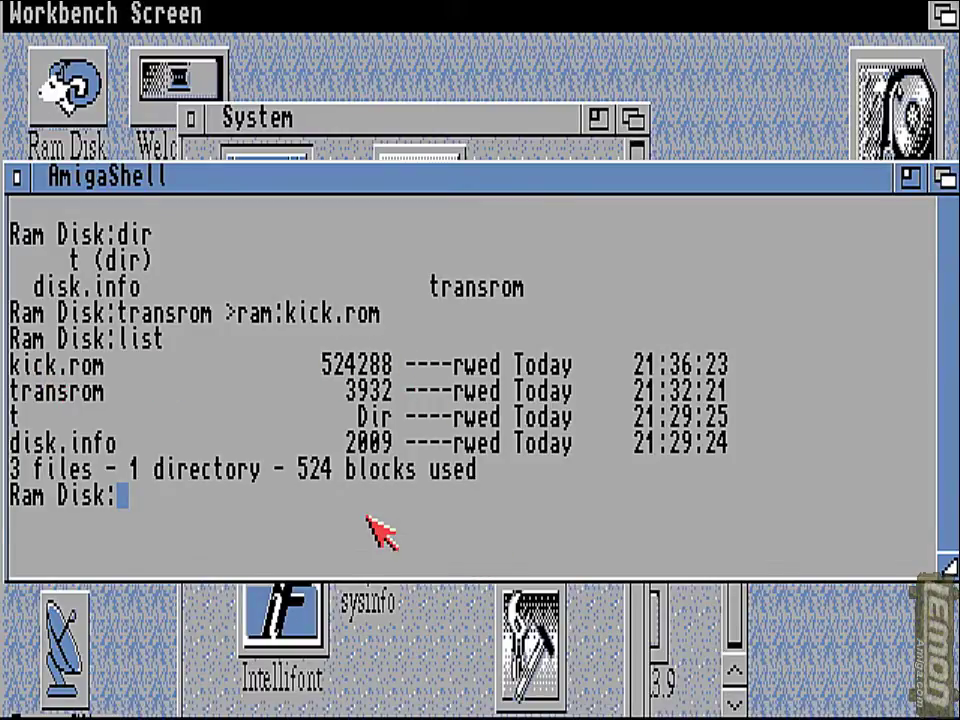
# Copy kick.rom from the RAM disk to the PC floppy pc0:
pyautogui.write('copy ')
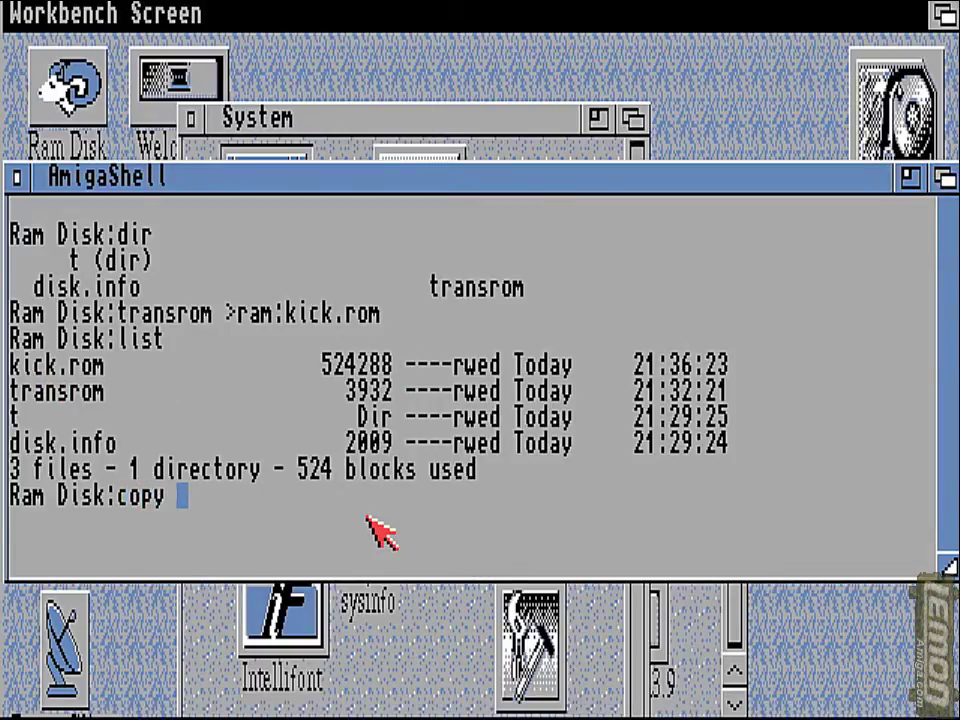
pyautogui.write('kick.')
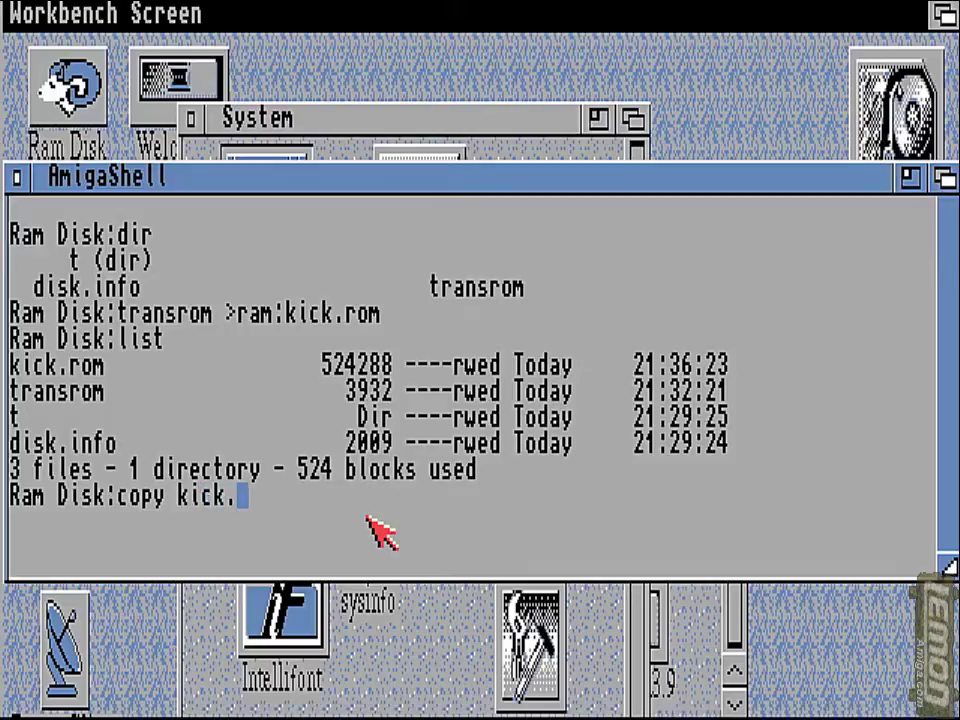
pyautogui.write('rom pc0:')
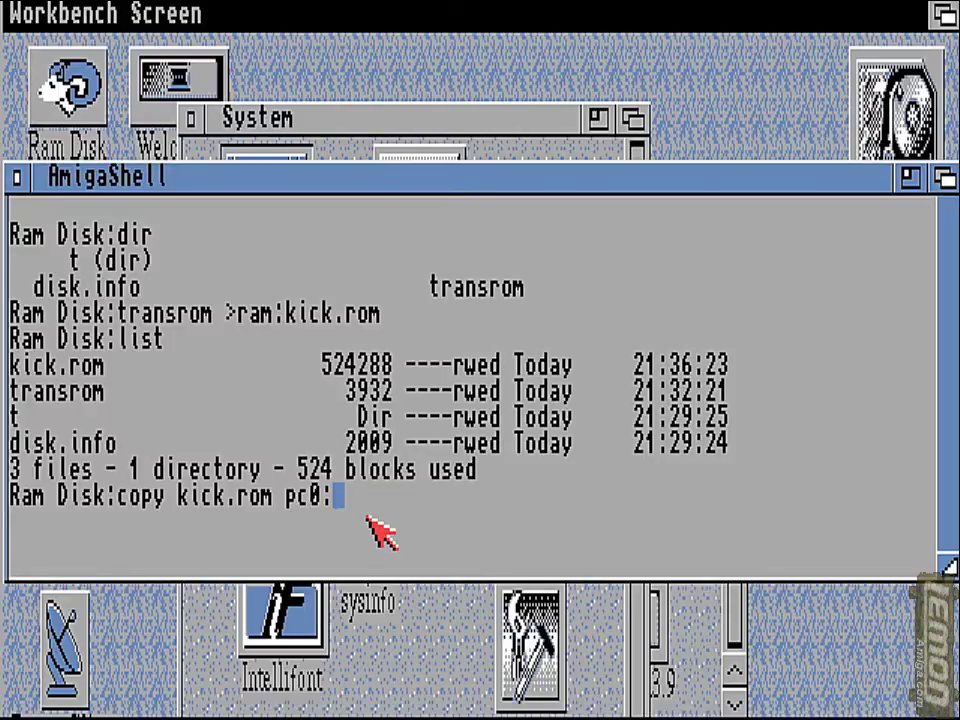
pyautogui.press('Return')
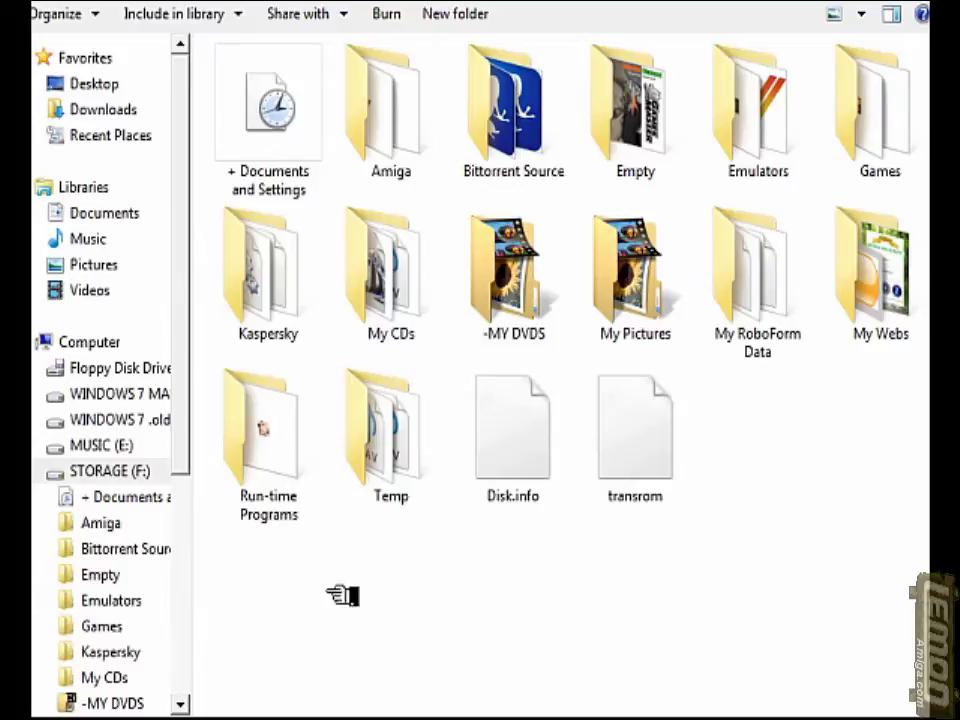
# In Windows Explorer, copy kick.rom from the floppy disk drive into the Amiga folder on STORAGE (F:) and open that folder
pyautogui.click(110, 368)
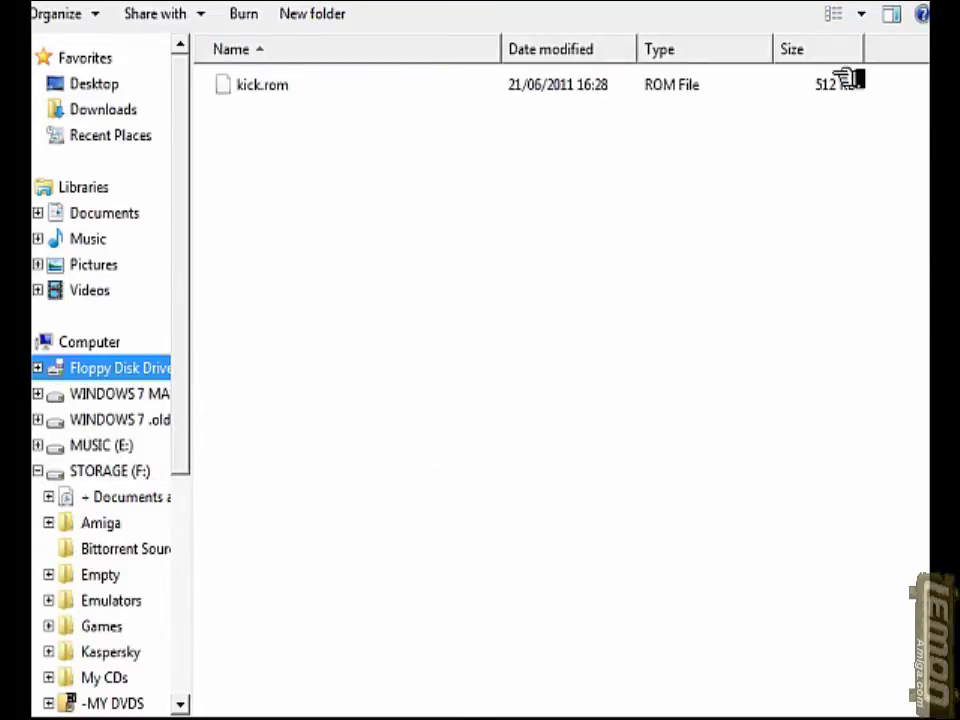
pyautogui.click(262, 85)
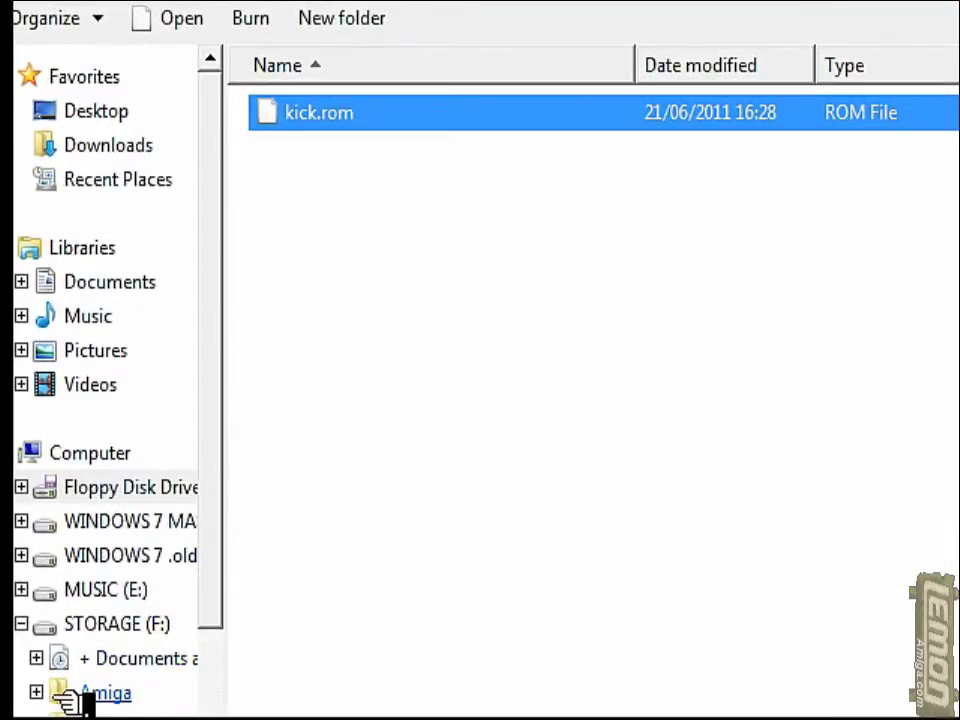
pyautogui.click(36, 692)
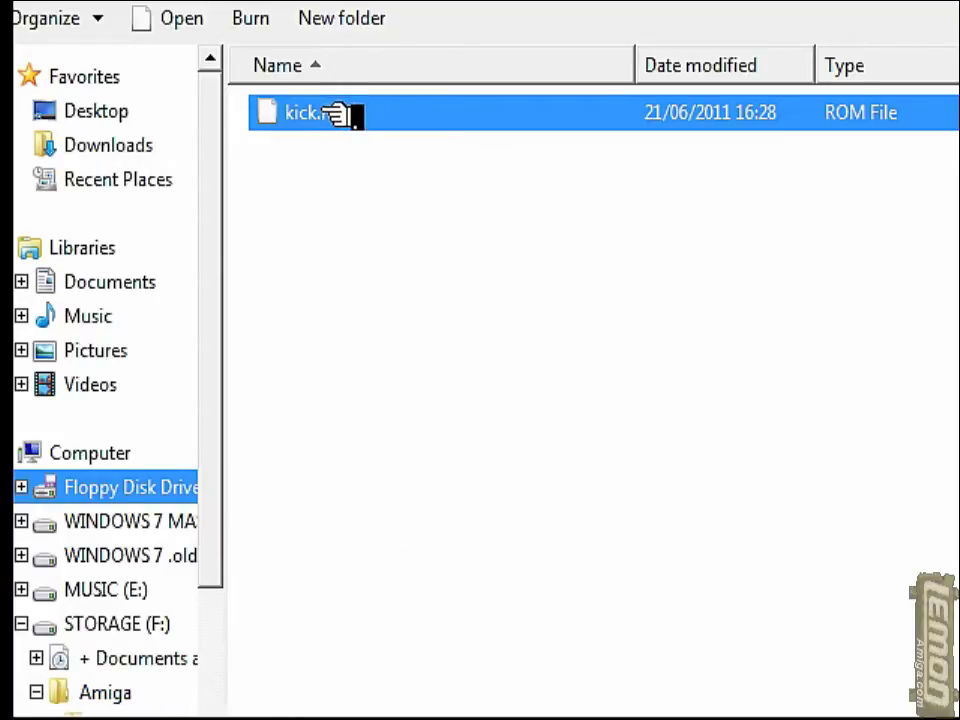
pyautogui.moveTo(343, 114); pyautogui.dragTo(138, 694)
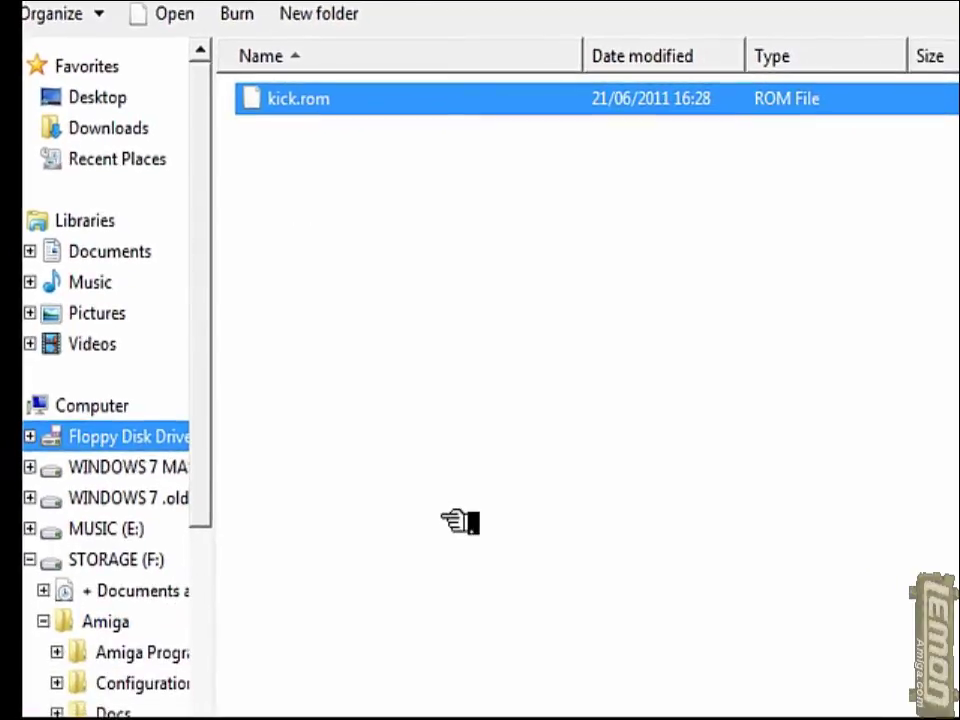
pyautogui.moveTo(824, 418); pyautogui.dragTo(666, 355)
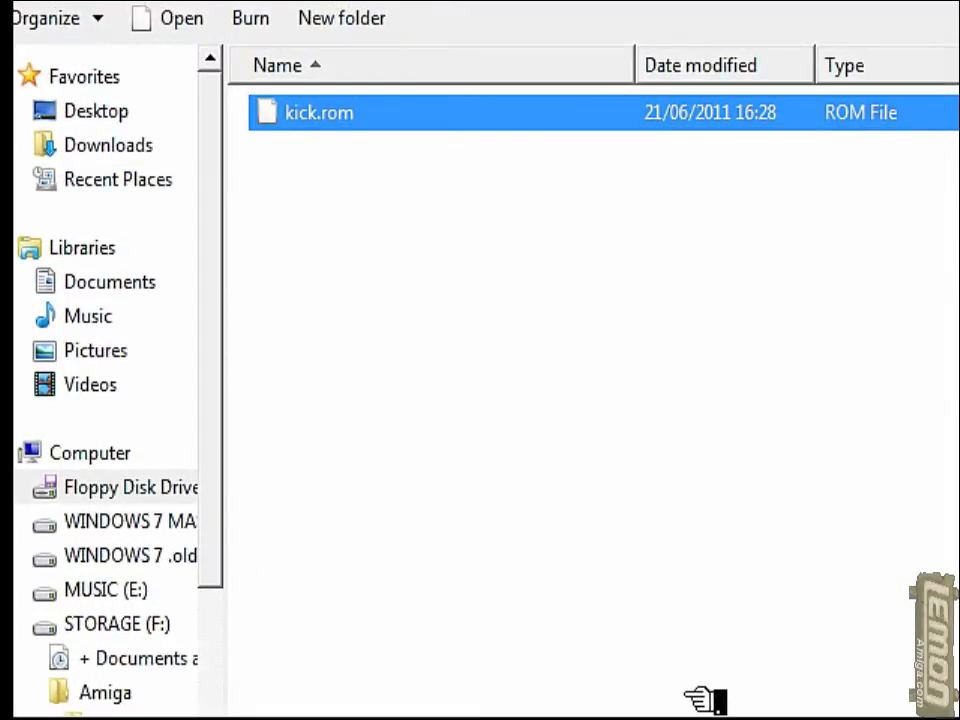
pyautogui.click(112, 693)
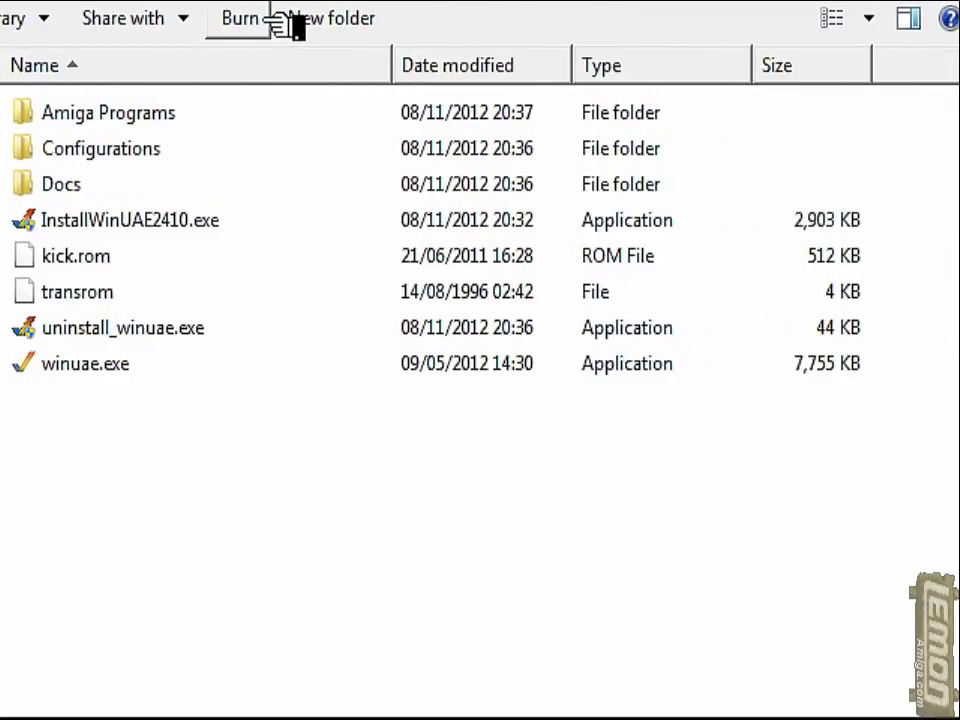
# Create a new folder named Roms inside the Amiga folder
pyautogui.click(322, 20)
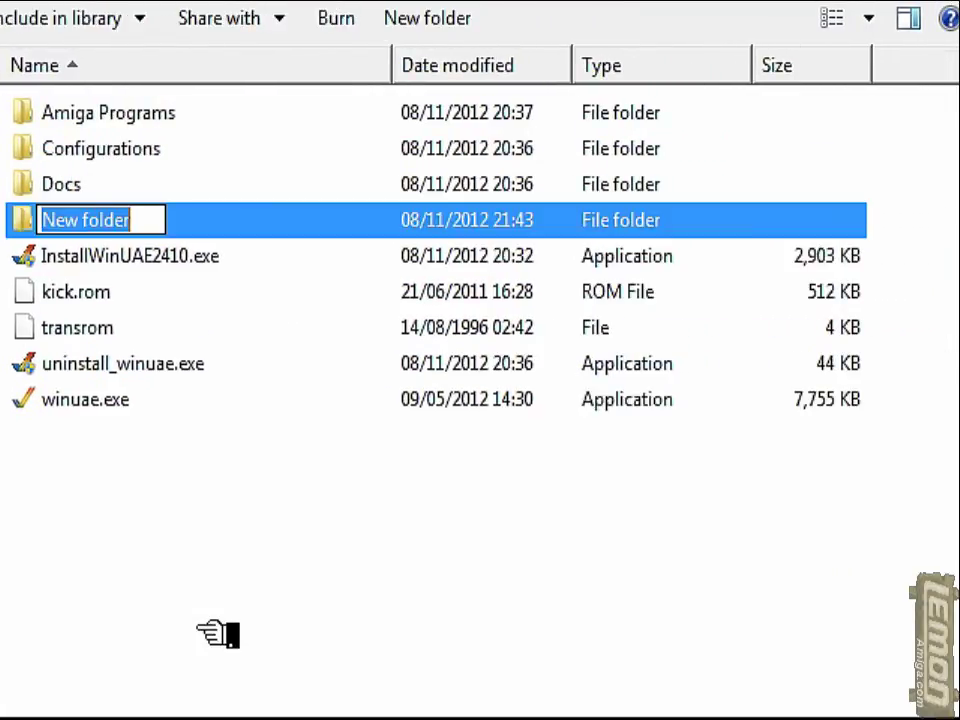
pyautogui.write('Roms')
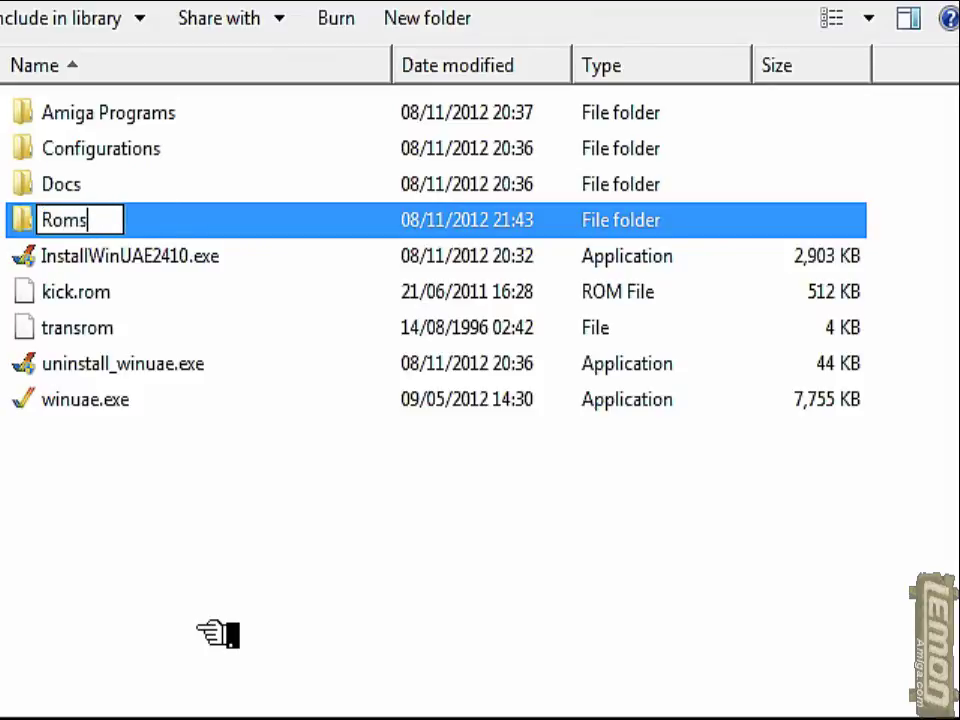
pyautogui.press('Return')
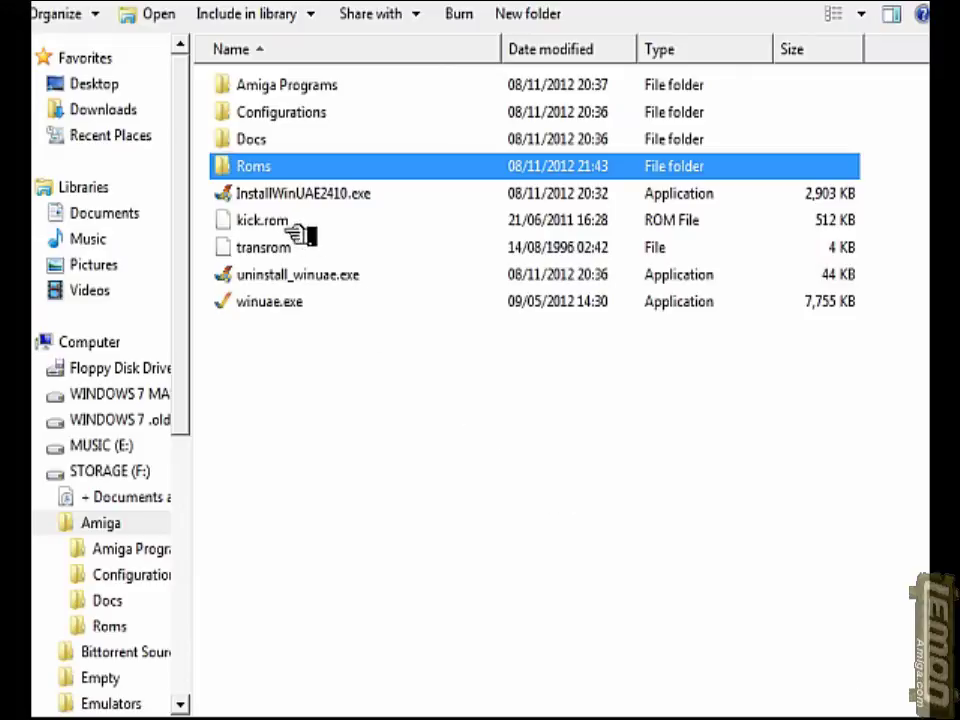
# Move kick.rom into the Roms folder, check that folder's contents, and return to the Amiga folder
pyautogui.click(270, 220)
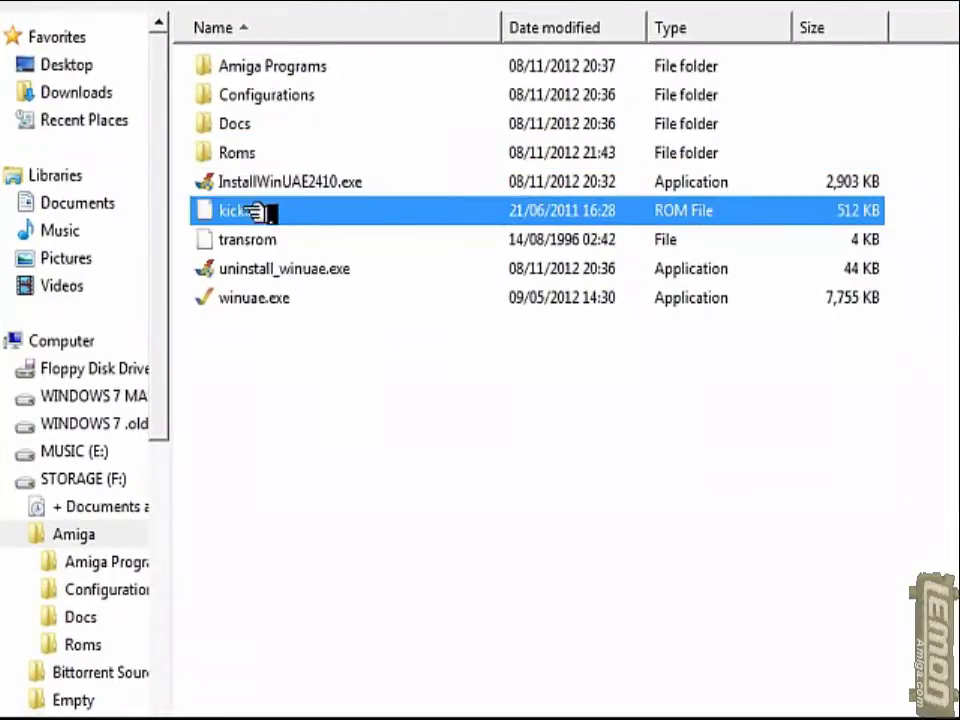
pyautogui.moveTo(256, 212); pyautogui.dragTo(262, 152)
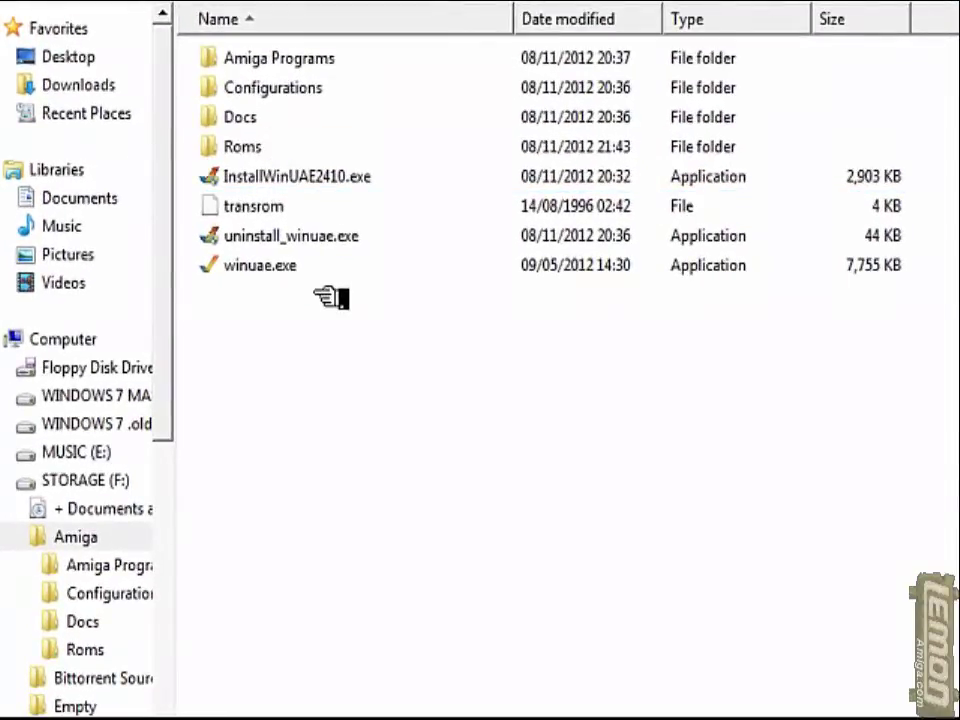
pyautogui.doubleClick(252, 150)
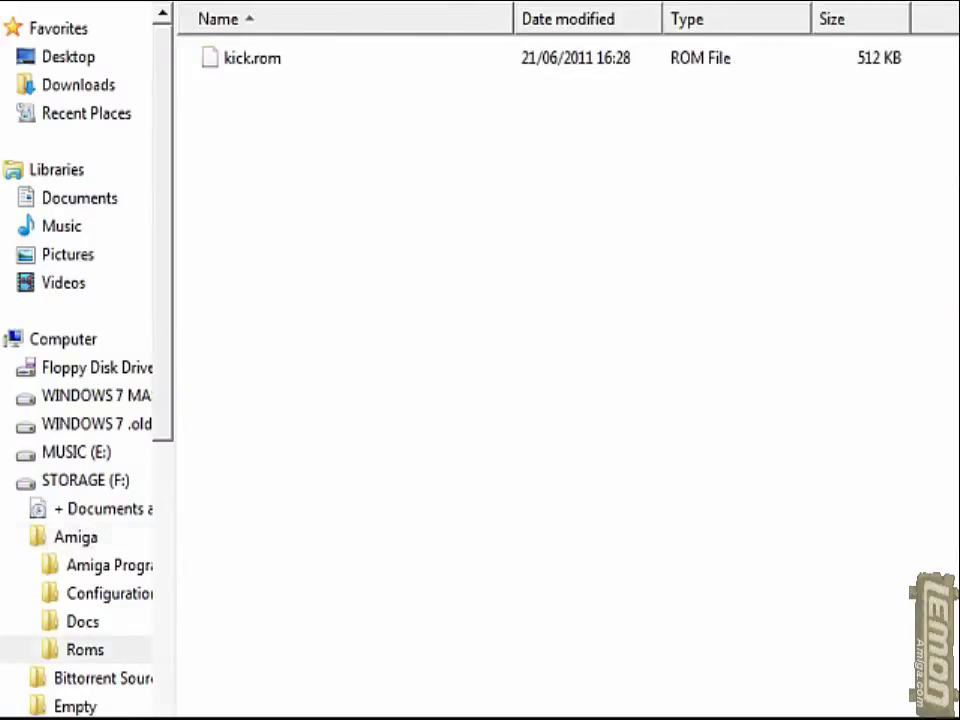
pyautogui.press('BackSpace')
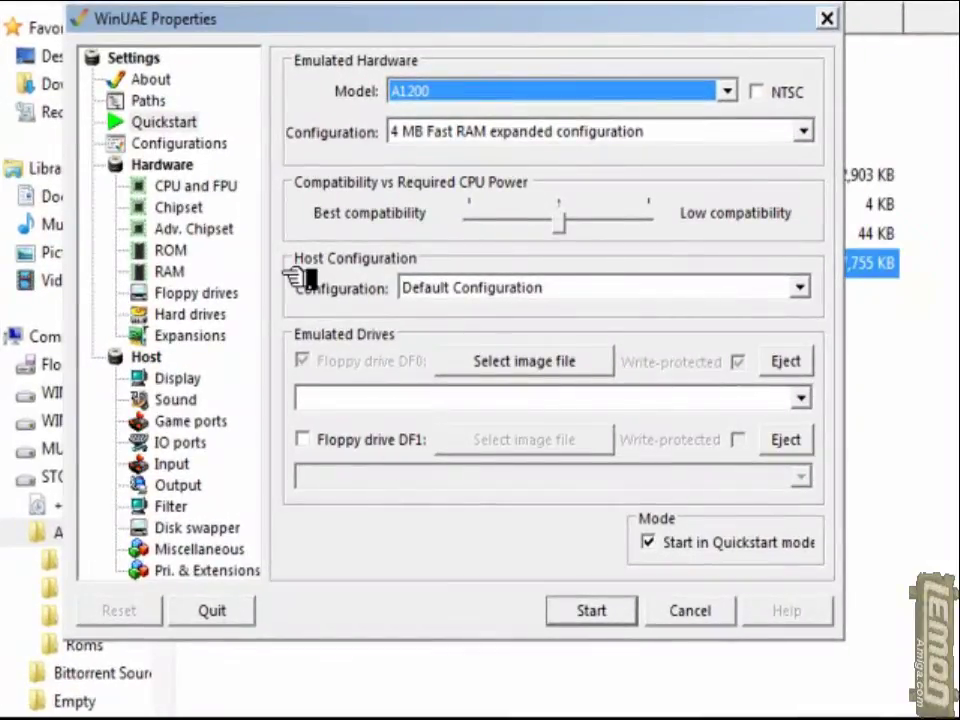
# In WinUAE's ROM settings, load kick.rom from F:\Amiga\Roms as the main ROM file
pyautogui.click(185, 250)
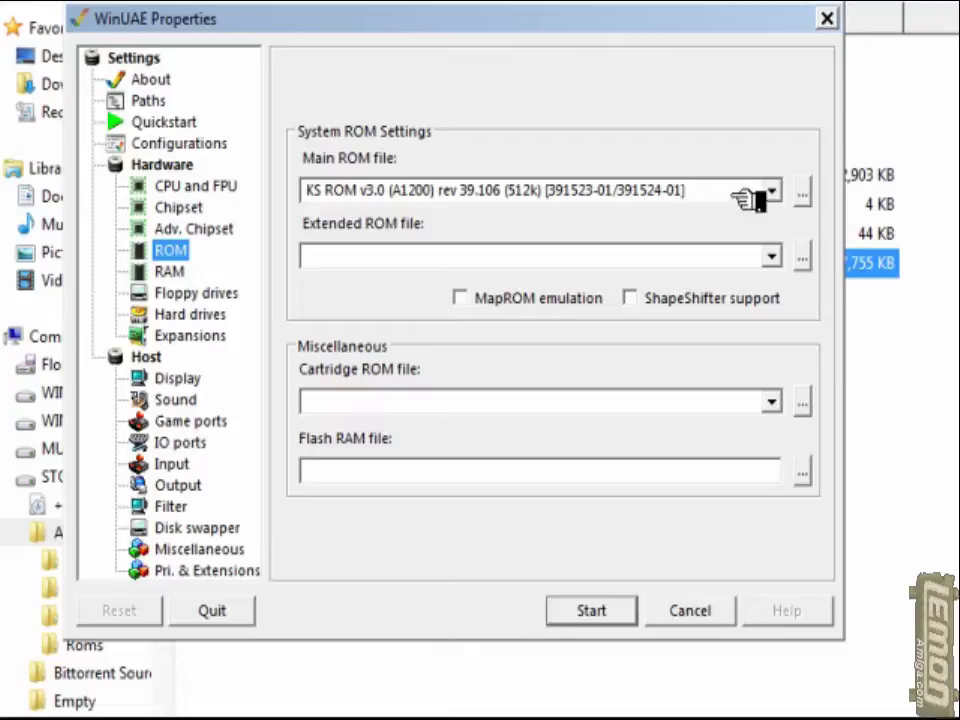
pyautogui.click(805, 192)
pyautogui.click(257, 96)
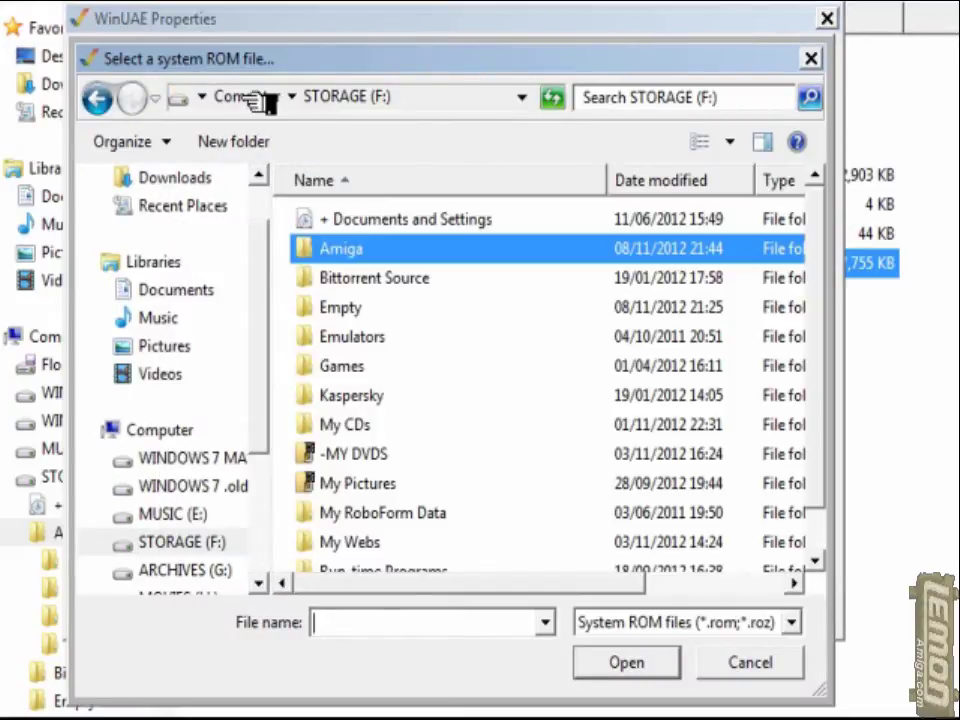
pyautogui.doubleClick(371, 253)
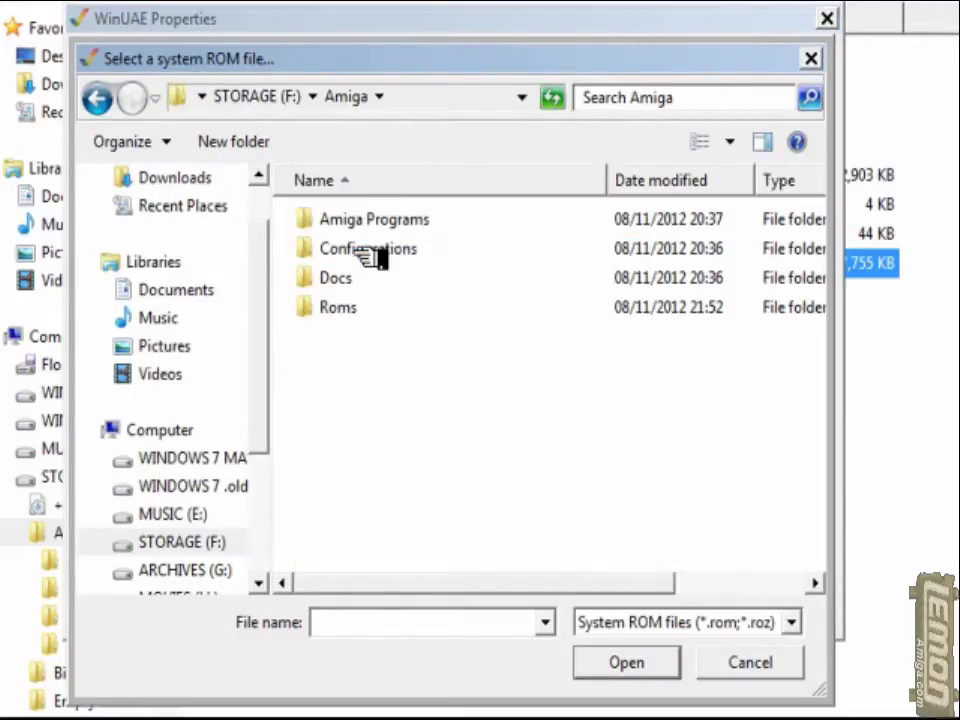
pyautogui.doubleClick(360, 309)
pyautogui.click(362, 222)
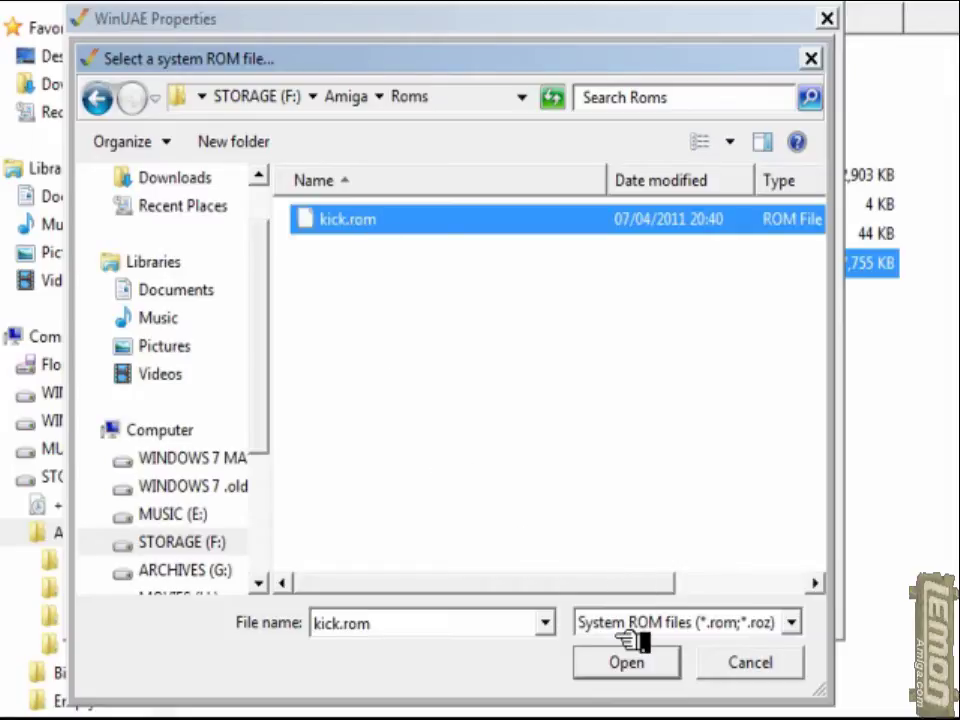
pyautogui.click(625, 664)
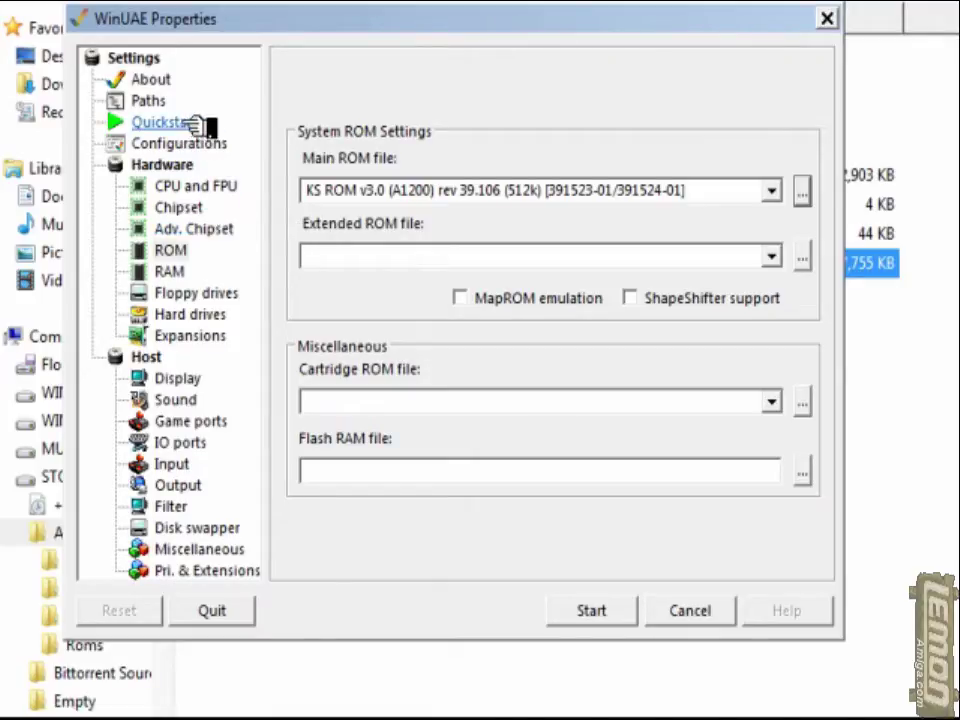
# Set the System ROMs path to the Roms folder in F:\Amiga and dismiss the ROM scan report
pyautogui.click(160, 104)
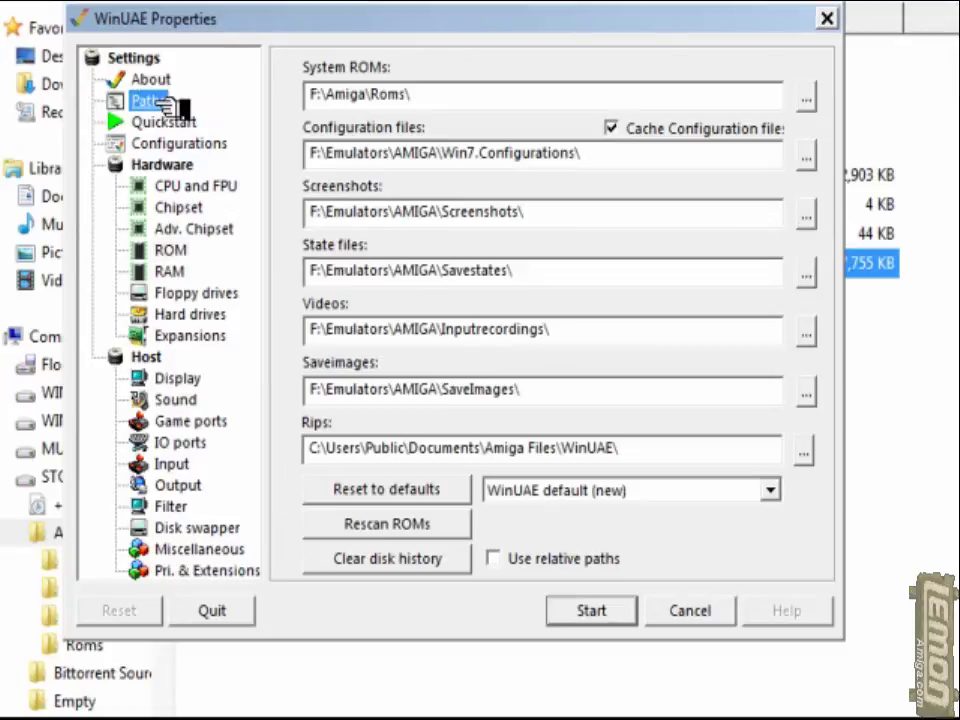
pyautogui.click(808, 97)
pyautogui.click(345, 96)
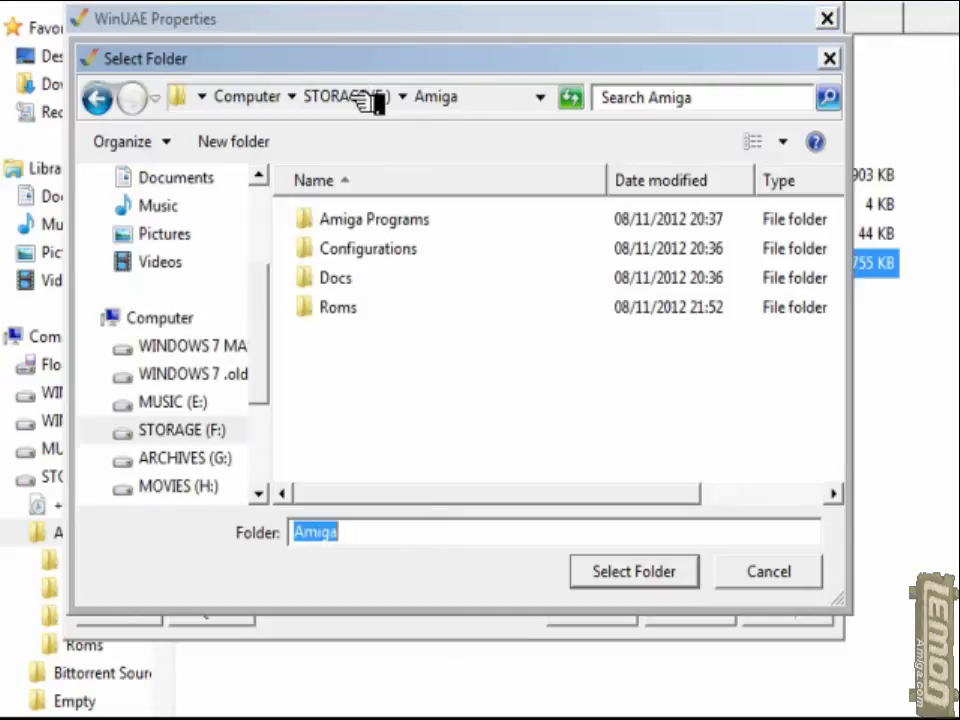
pyautogui.click(343, 310)
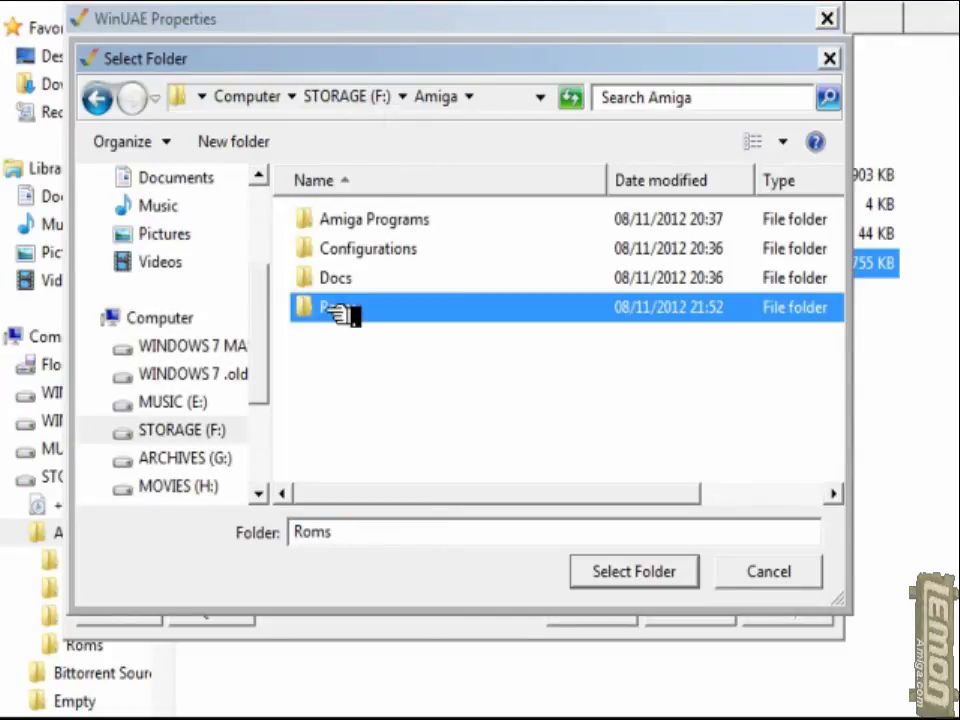
pyautogui.click(656, 574)
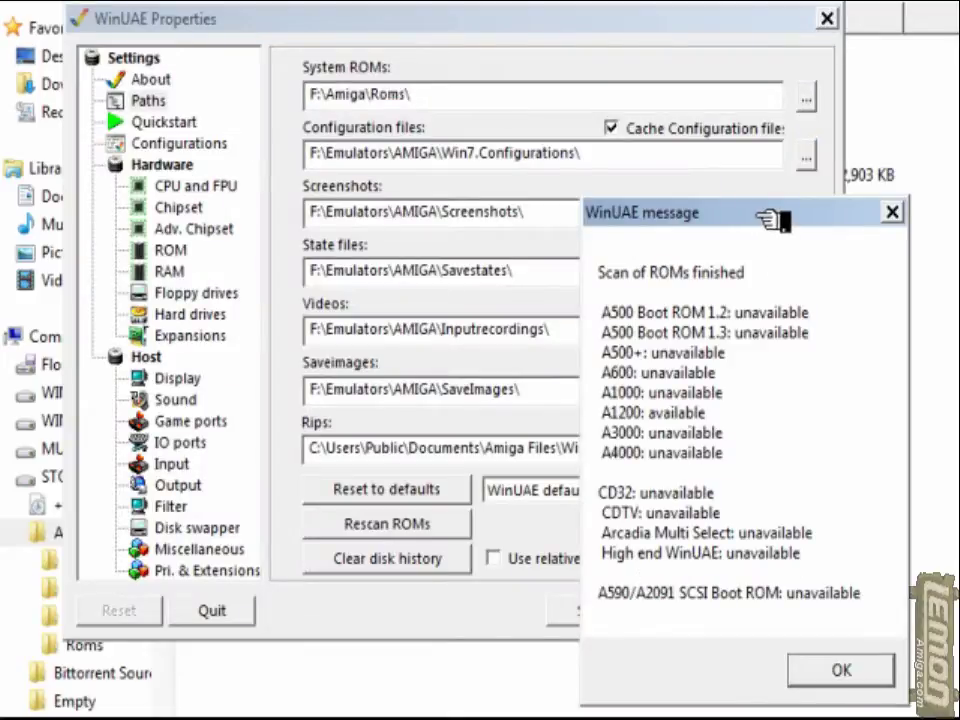
pyautogui.moveTo(769, 214); pyautogui.dragTo(617, 143)
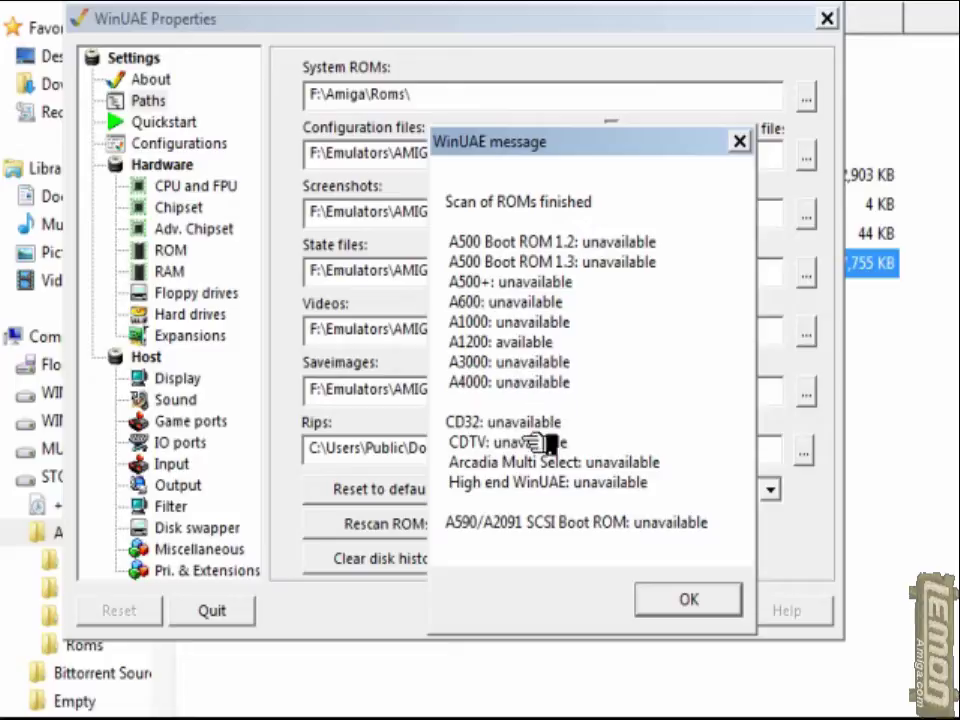
pyautogui.click(692, 603)
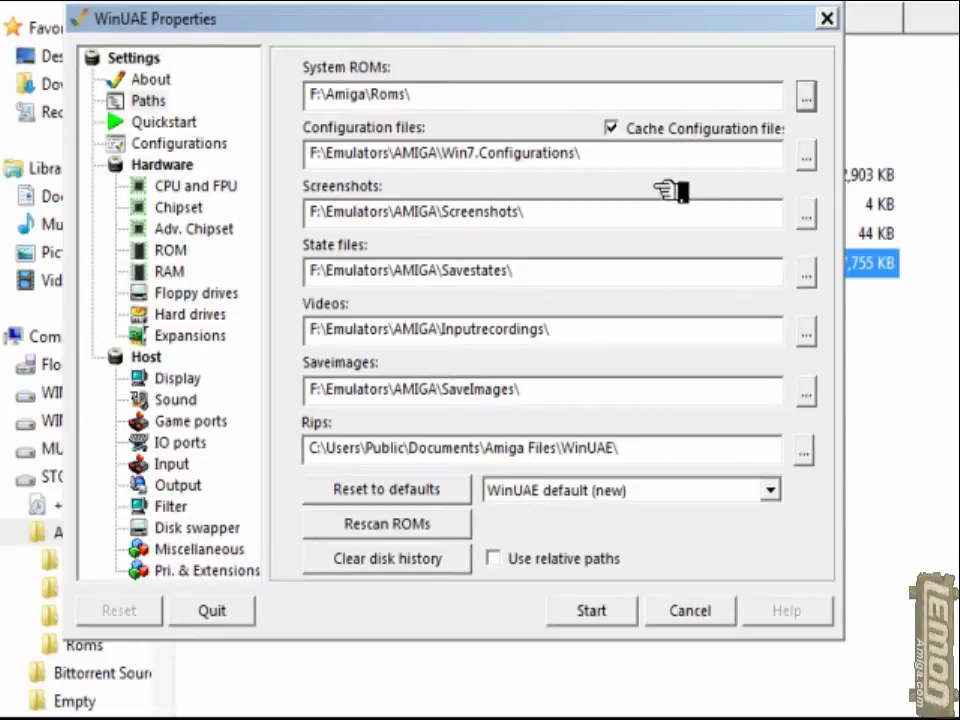
# Review the emulated hardware settings in order, from CPU and FPU through chipset, ROM, RAM, floppy drives and hard drives to expansions
pyautogui.click(190, 186)
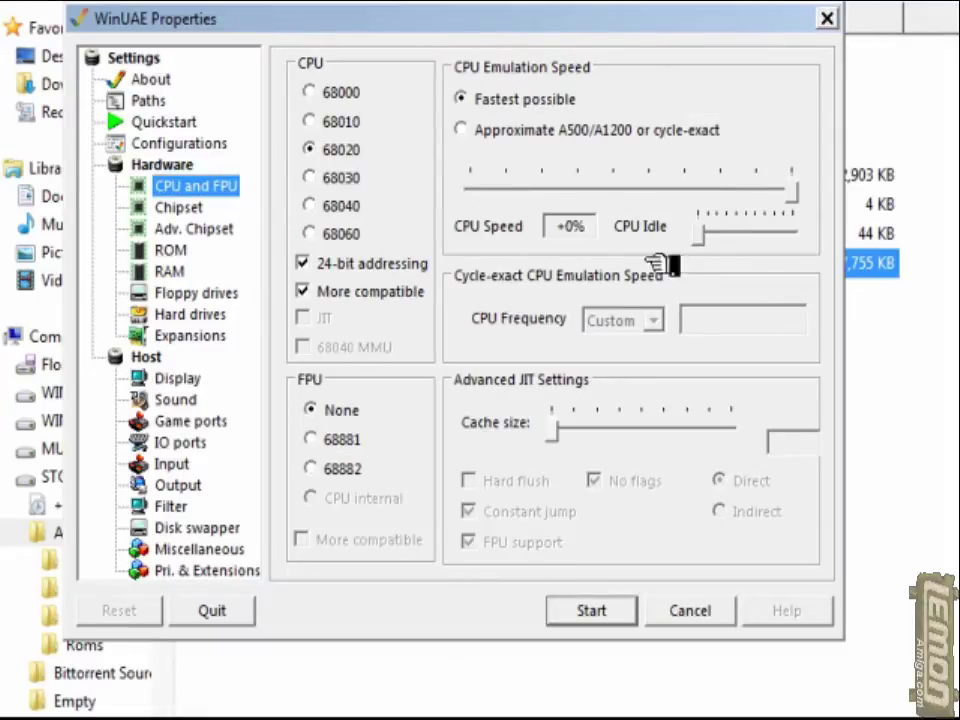
pyautogui.moveTo(366, 305)
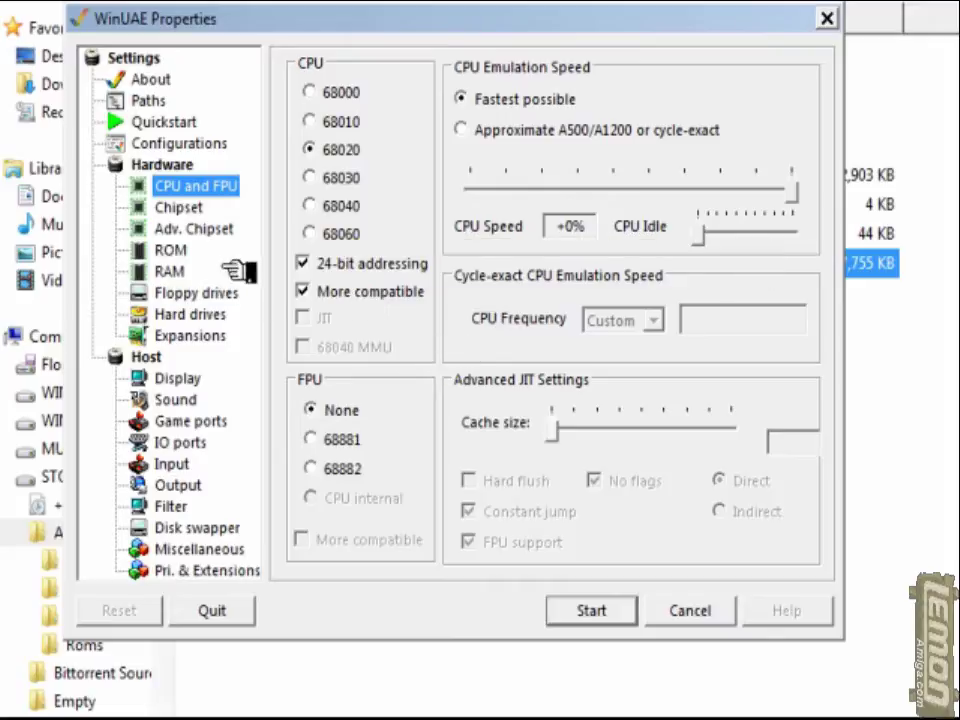
pyautogui.click(196, 210)
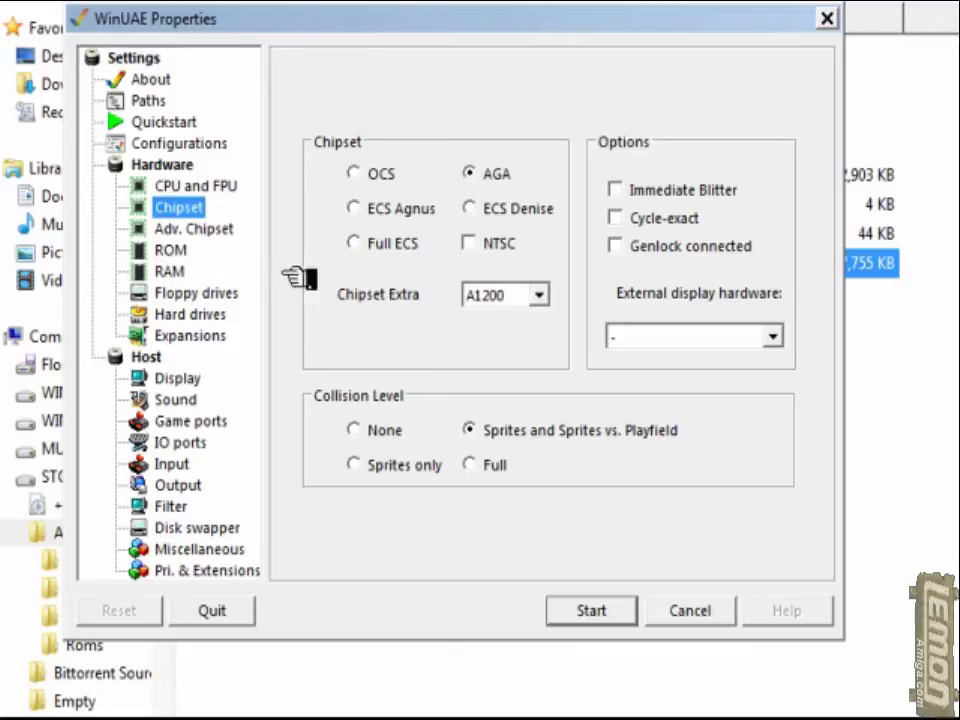
pyautogui.click(203, 230)
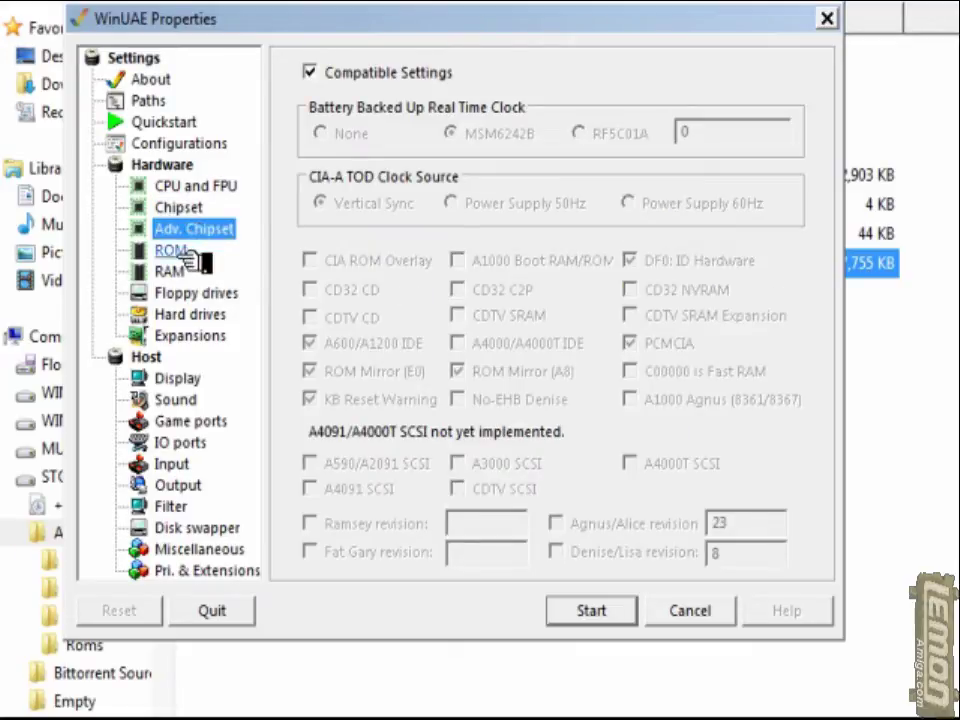
pyautogui.click(186, 254)
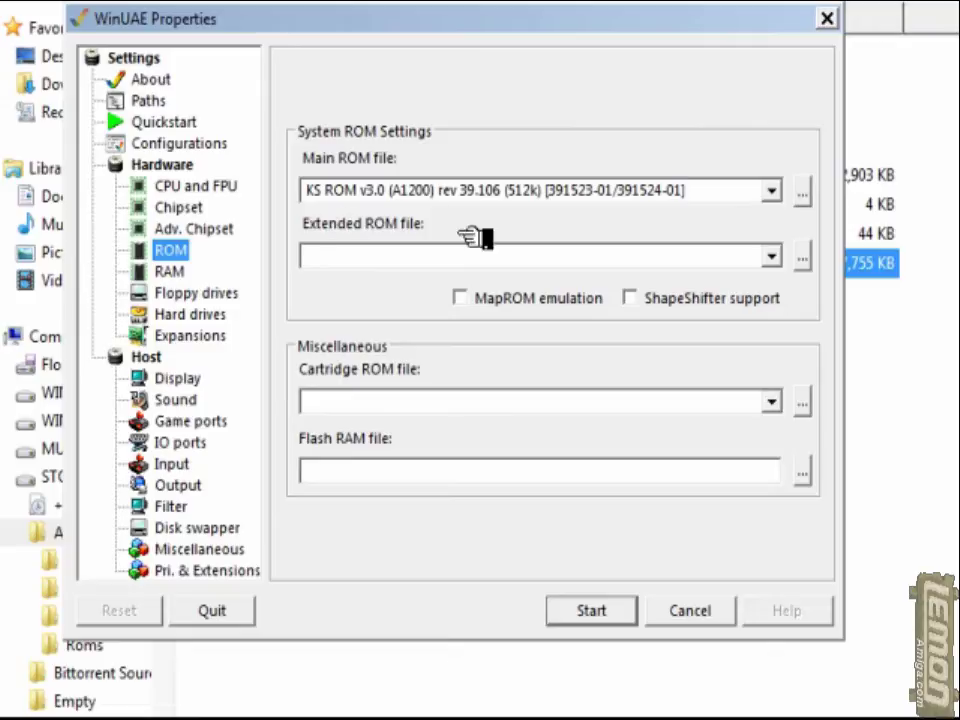
pyautogui.click(186, 271)
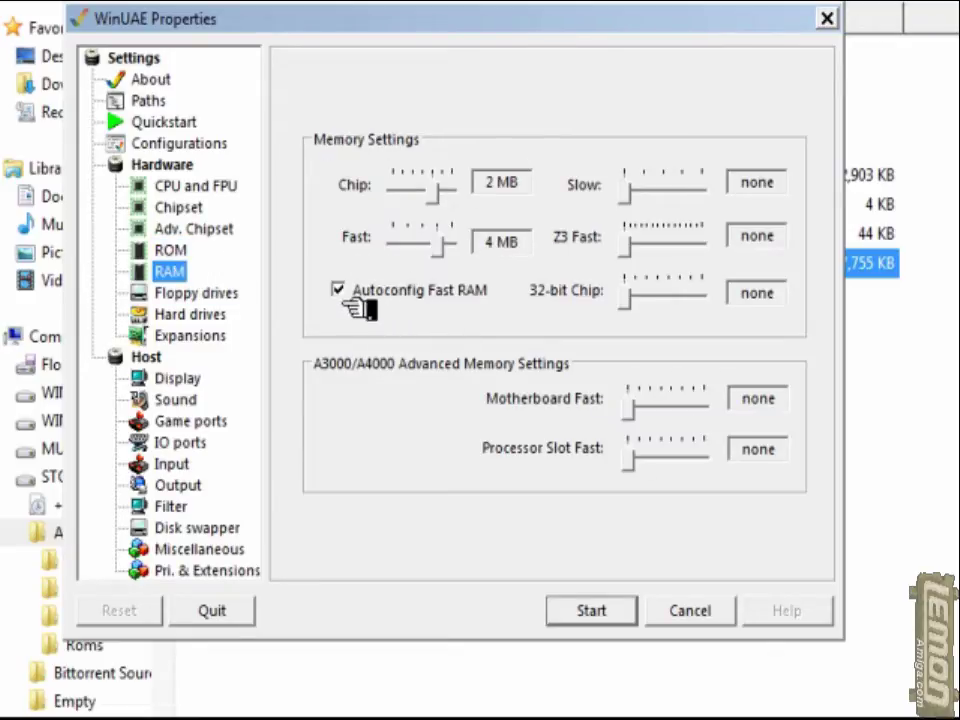
pyautogui.click(225, 295)
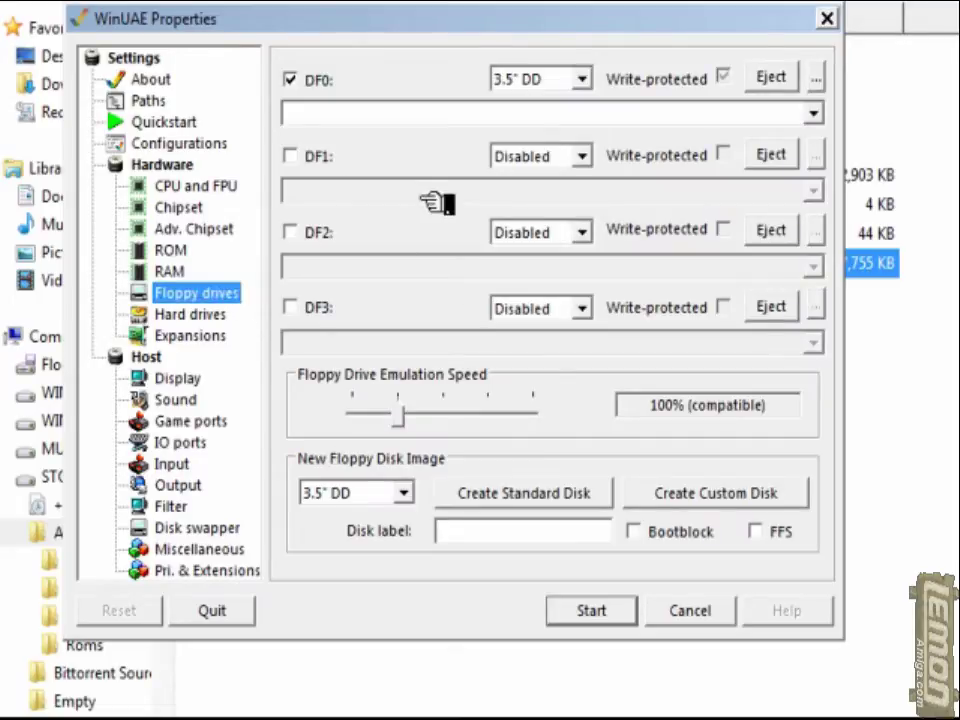
pyautogui.click(212, 316)
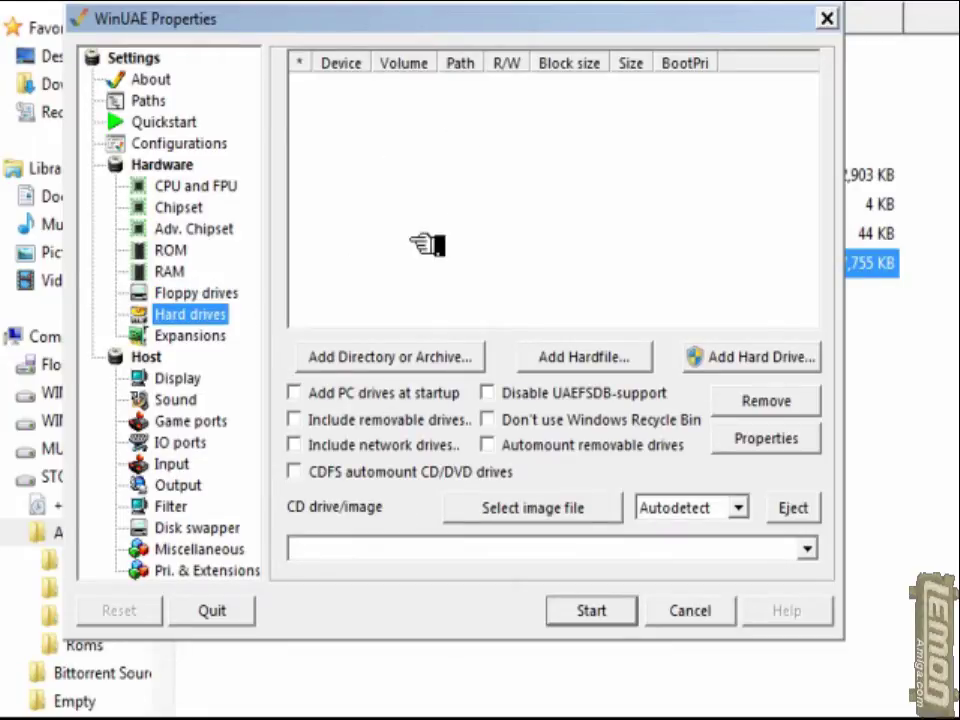
pyautogui.click(213, 336)
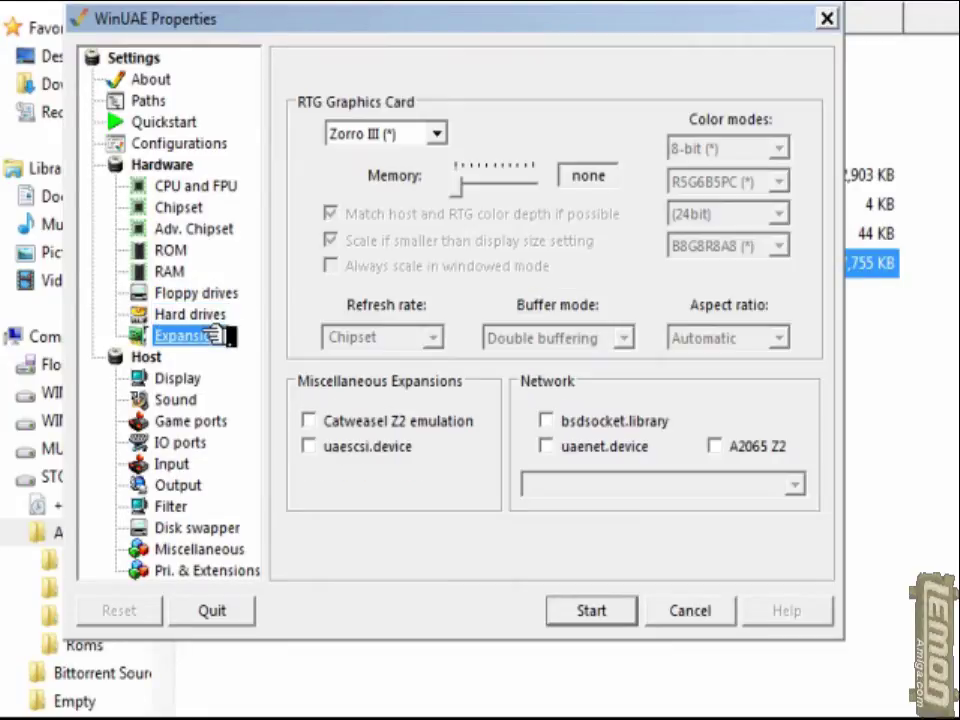
# In the display settings, set the native screen mode to Fullscreen and leave its VSync option at "-"
pyautogui.click(210, 381)
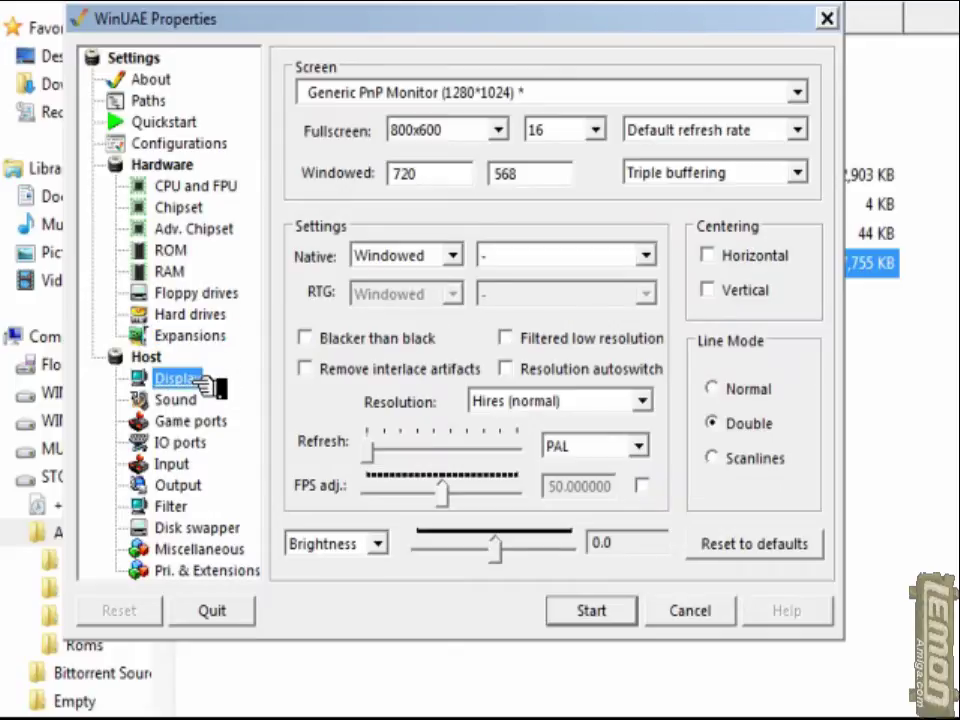
pyautogui.click(455, 256)
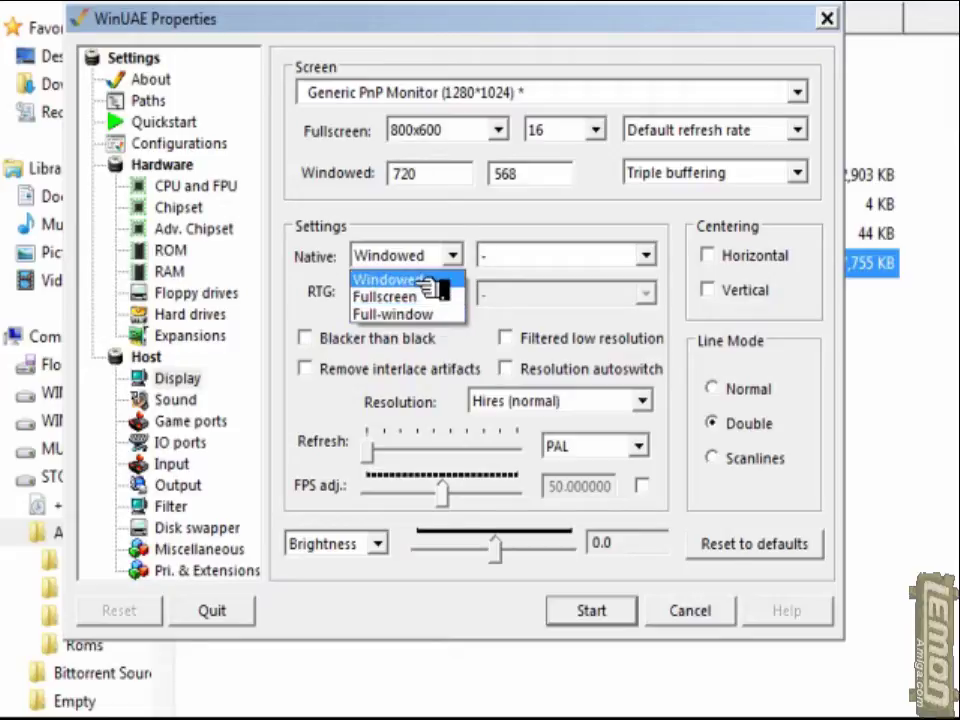
pyautogui.click(431, 298)
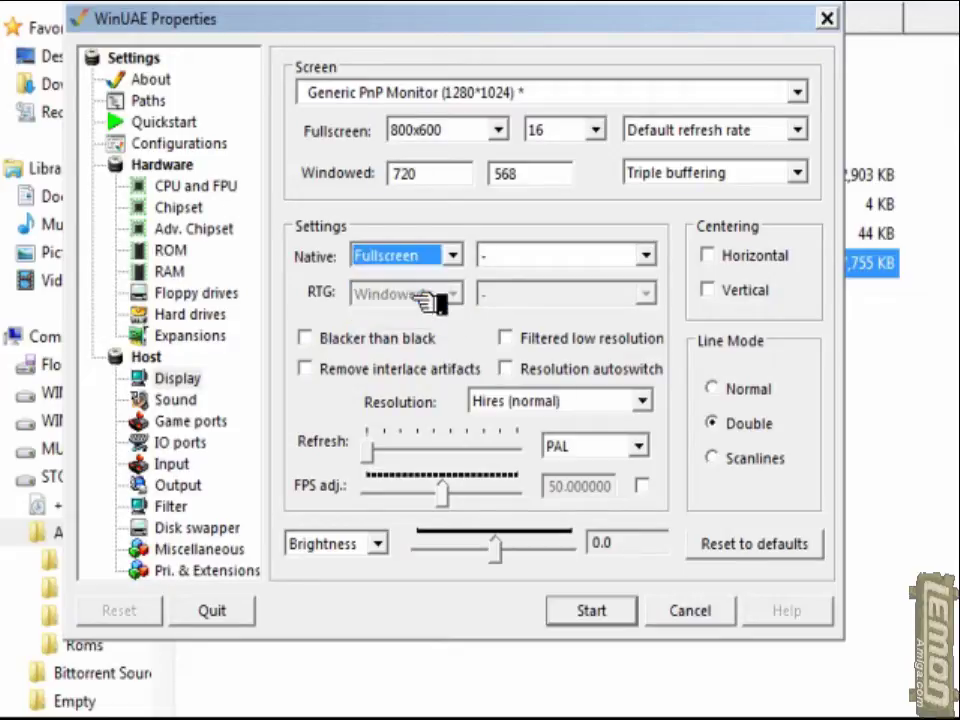
pyautogui.click(648, 256)
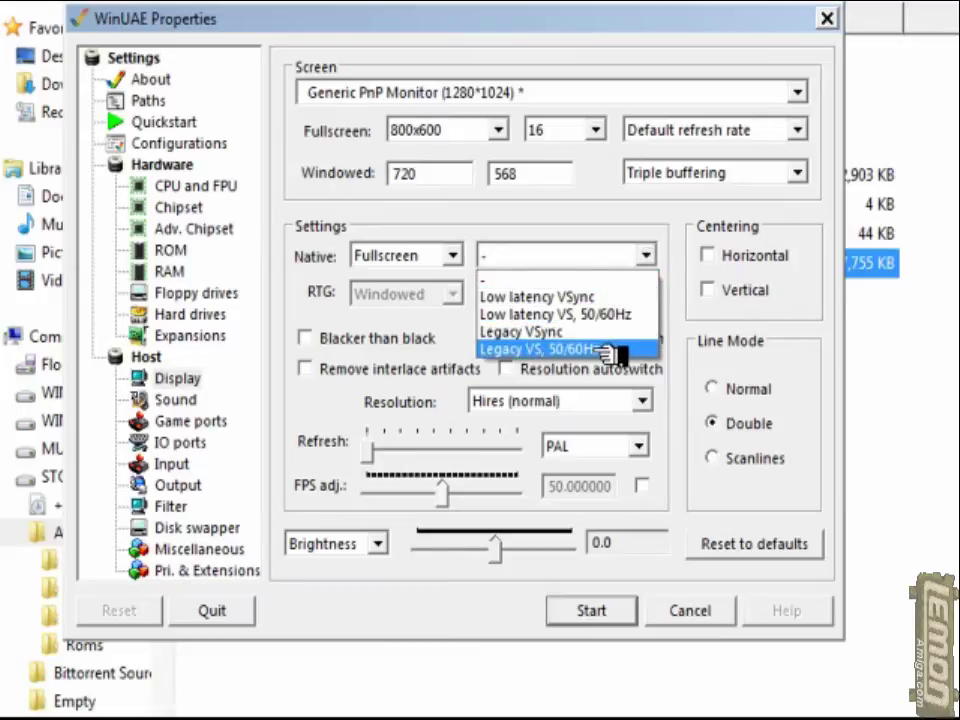
pyautogui.click(602, 281)
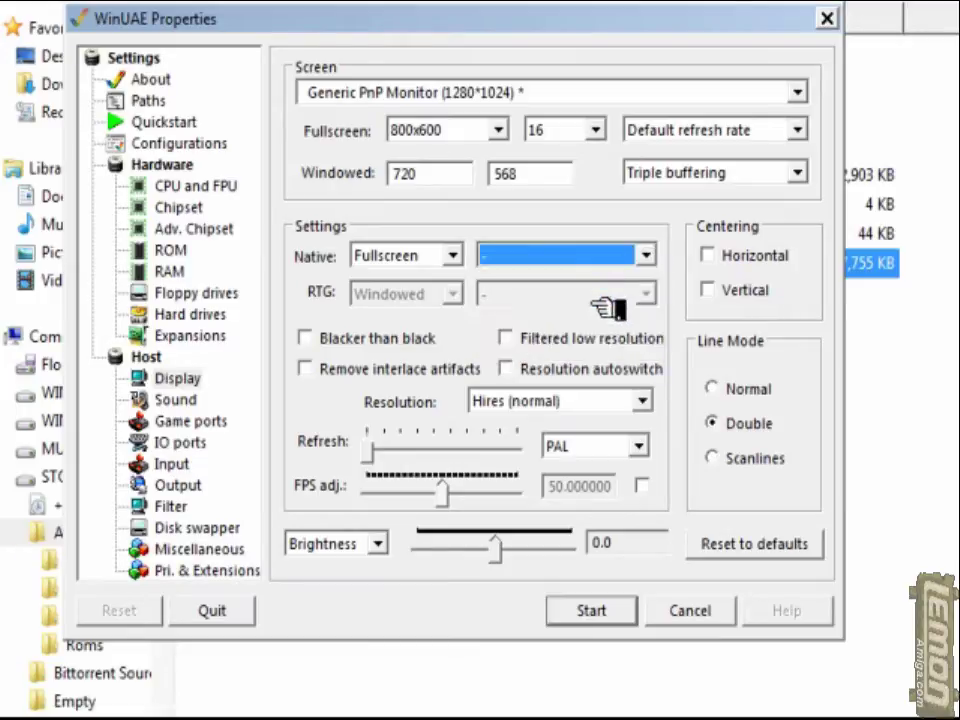
# Set the display to Double buffering and choose NVIDIA GeForce 8800 GT as the screen device
pyautogui.click(803, 176)
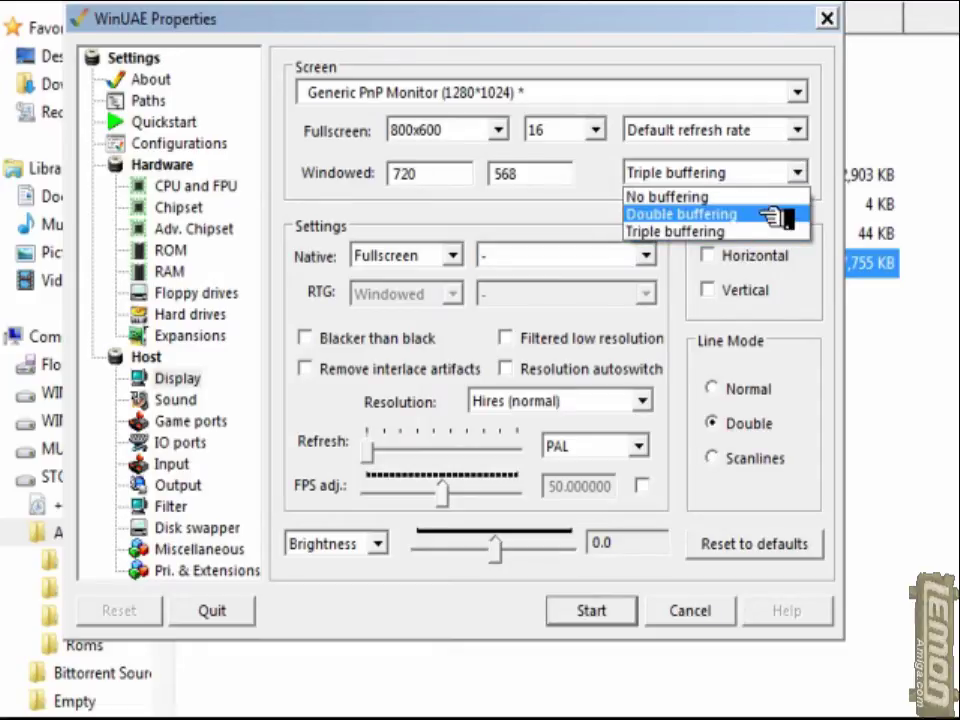
pyautogui.click(771, 214)
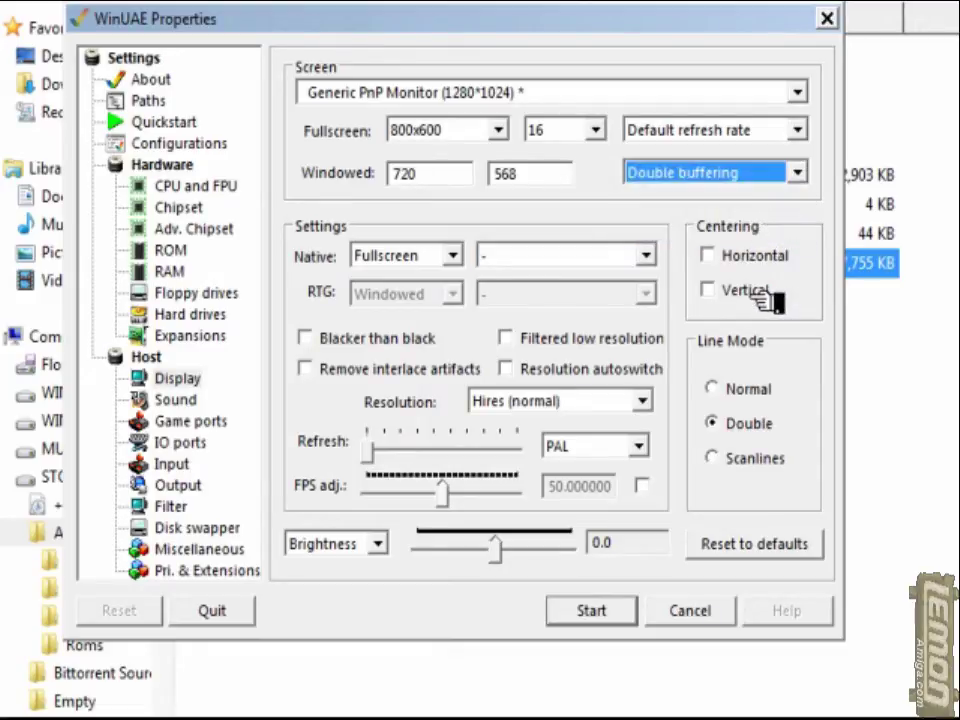
pyautogui.click(797, 92)
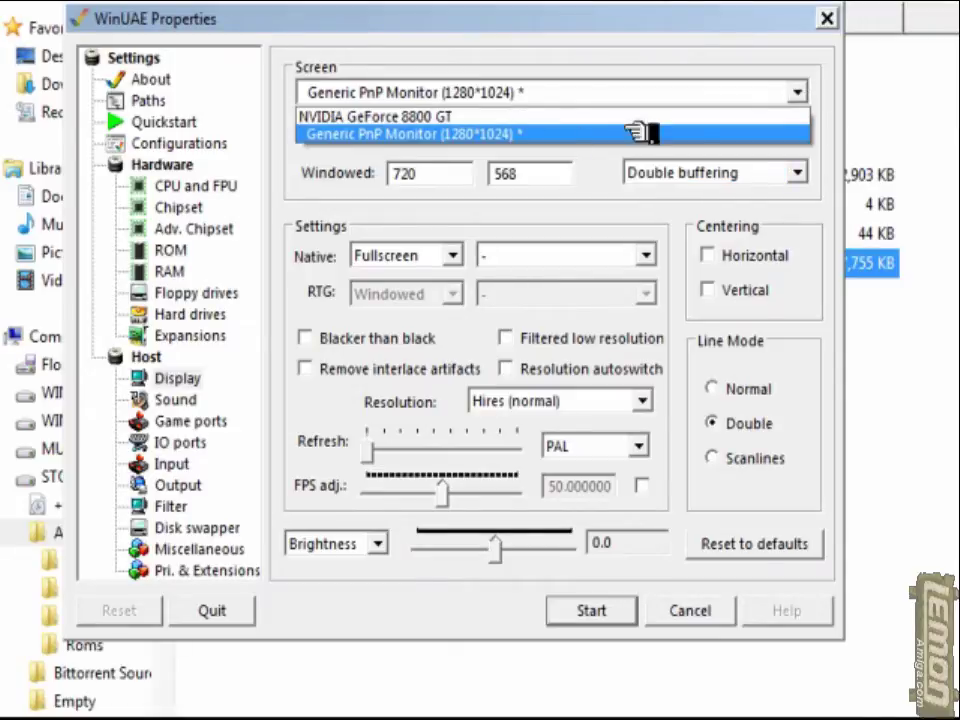
pyautogui.click(410, 117)
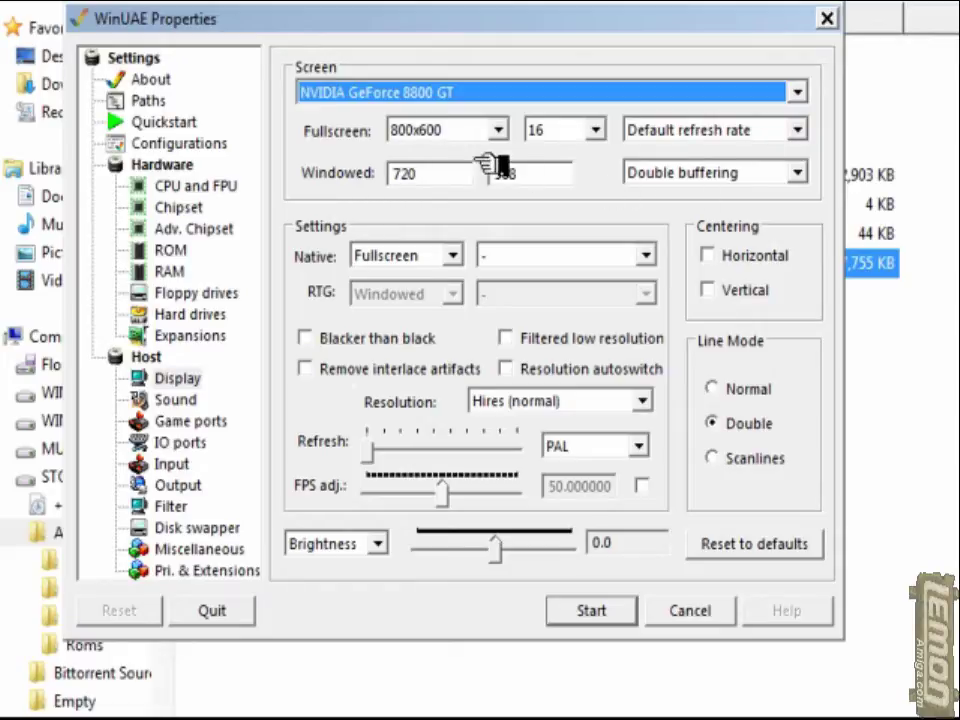
# Keep the fullscreen resolution at 800x600 and set its colour depth to 32
pyautogui.click(499, 130)
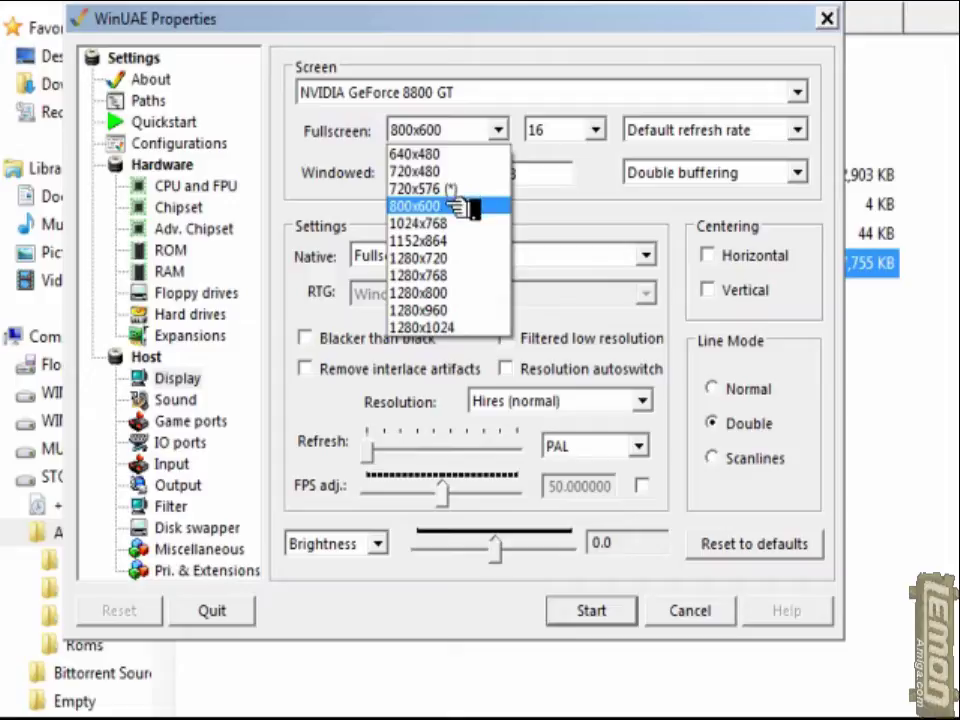
pyautogui.click(445, 208)
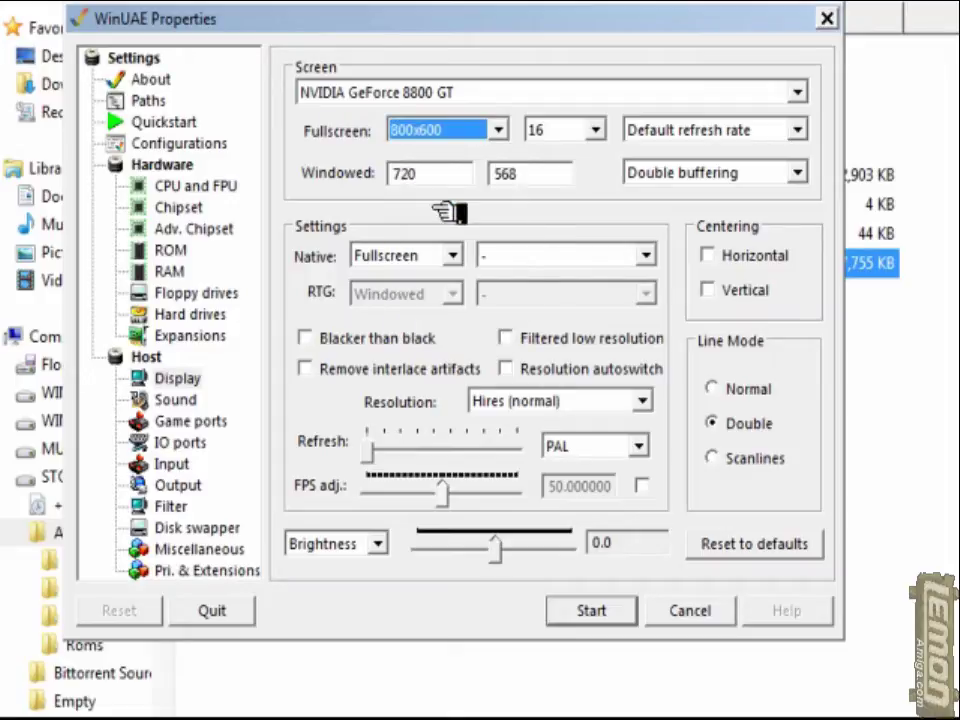
pyautogui.click(598, 130)
pyautogui.click(548, 170)
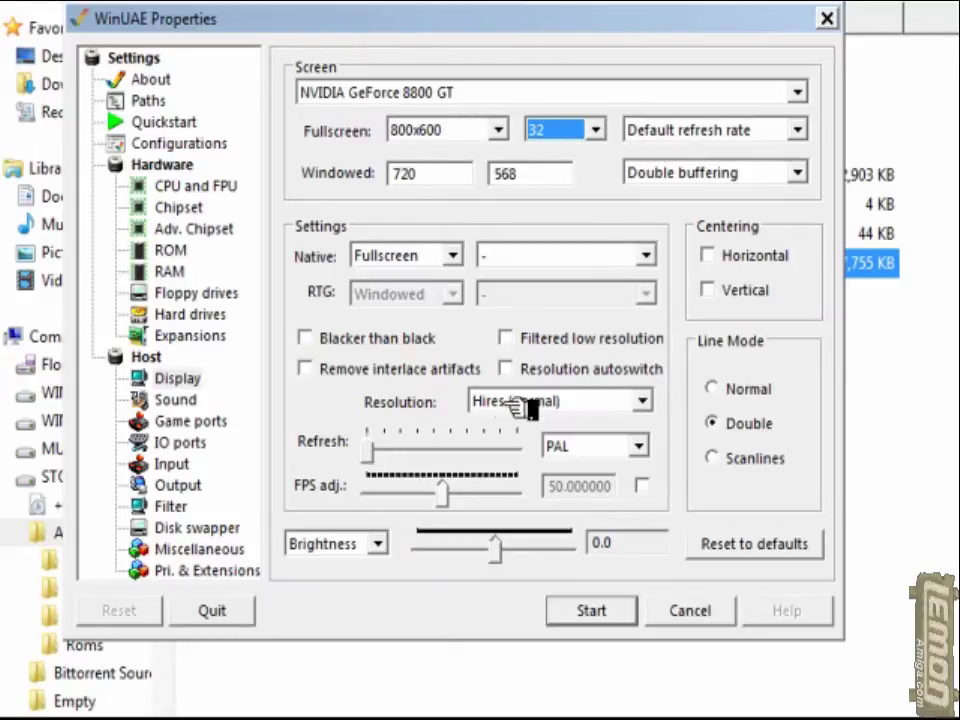
# Keep the display resolution at Hires (normal) and the refresh at PAL, leaving the custom FPS adjustment off
pyautogui.click(643, 402)
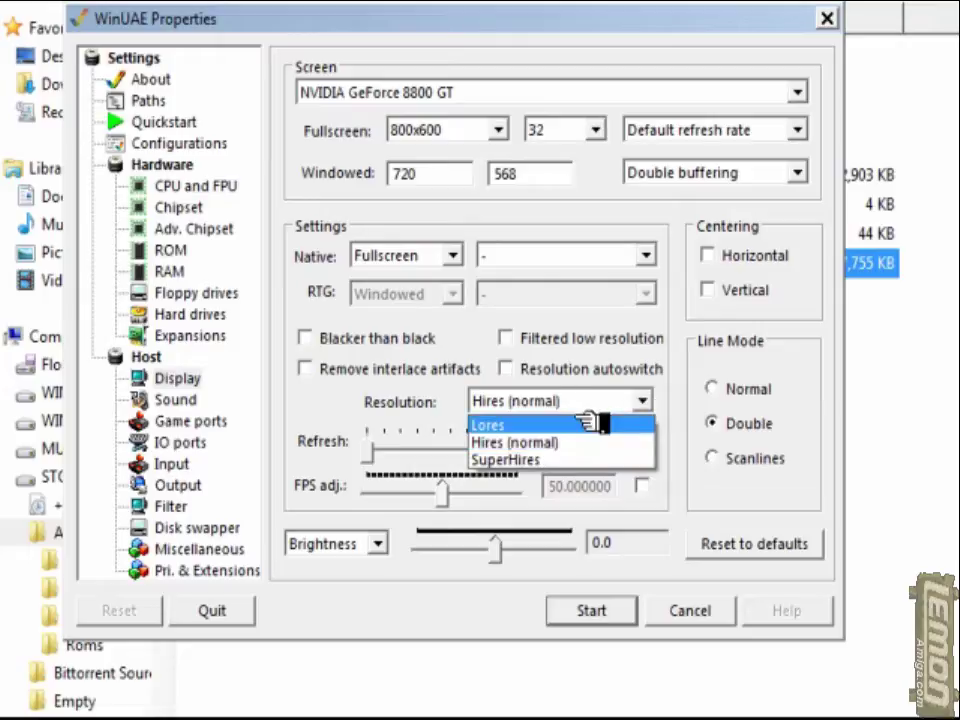
pyautogui.click(626, 443)
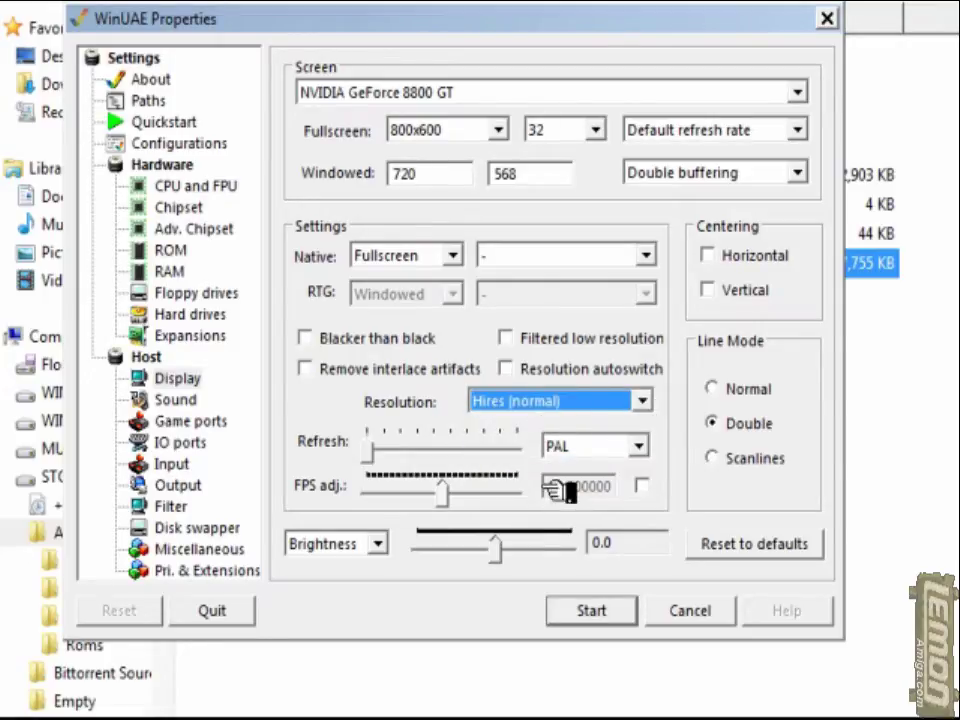
pyautogui.click(643, 486)
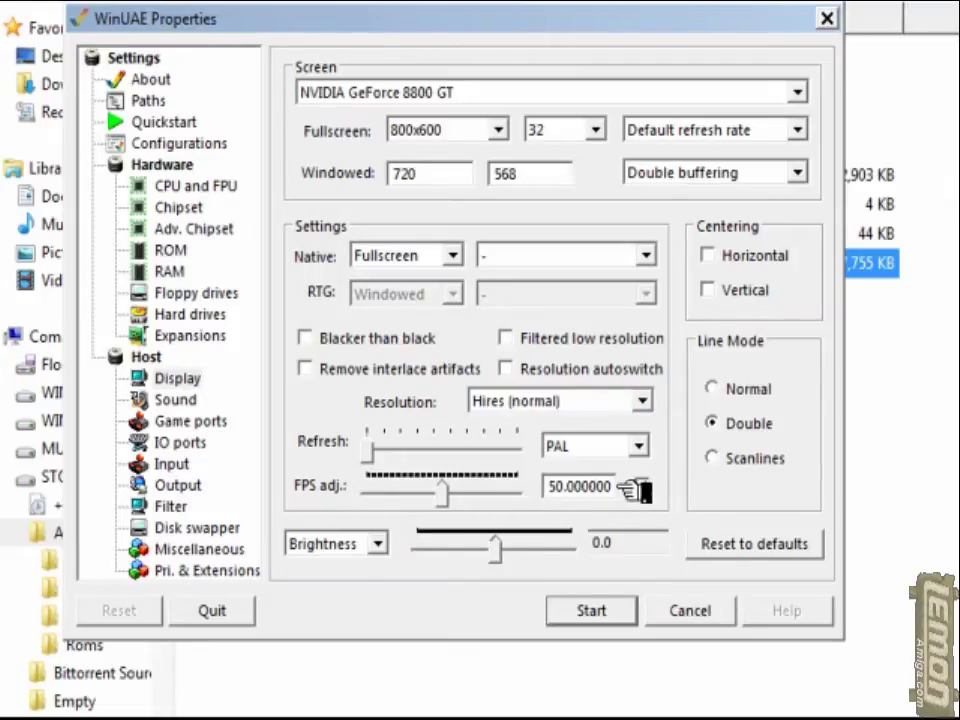
pyautogui.click(643, 486)
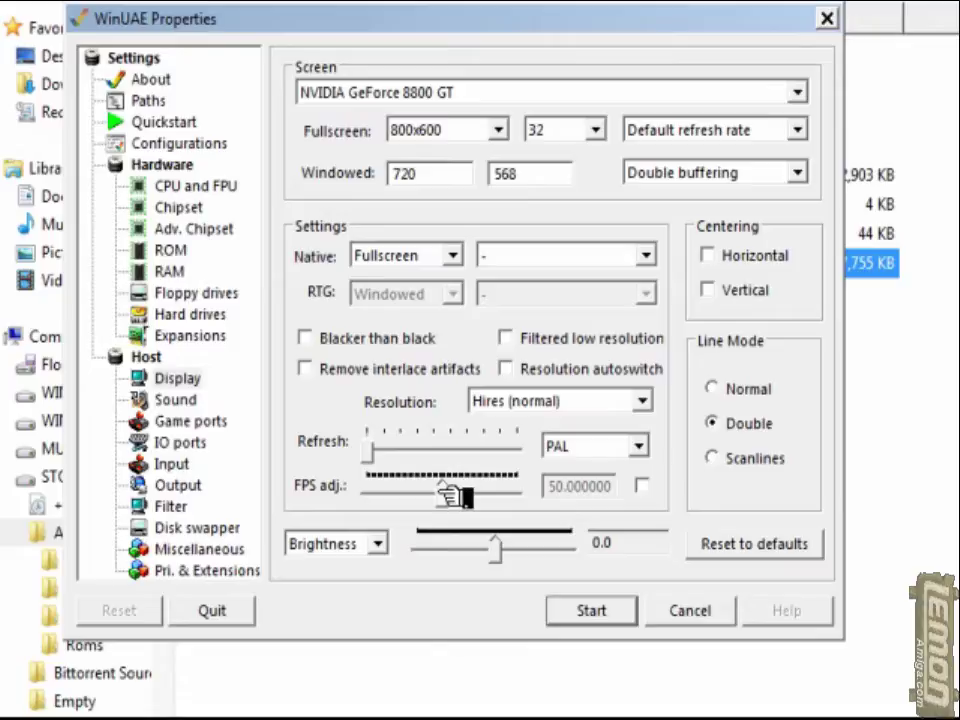
pyautogui.click(638, 446)
pyautogui.click(638, 446)
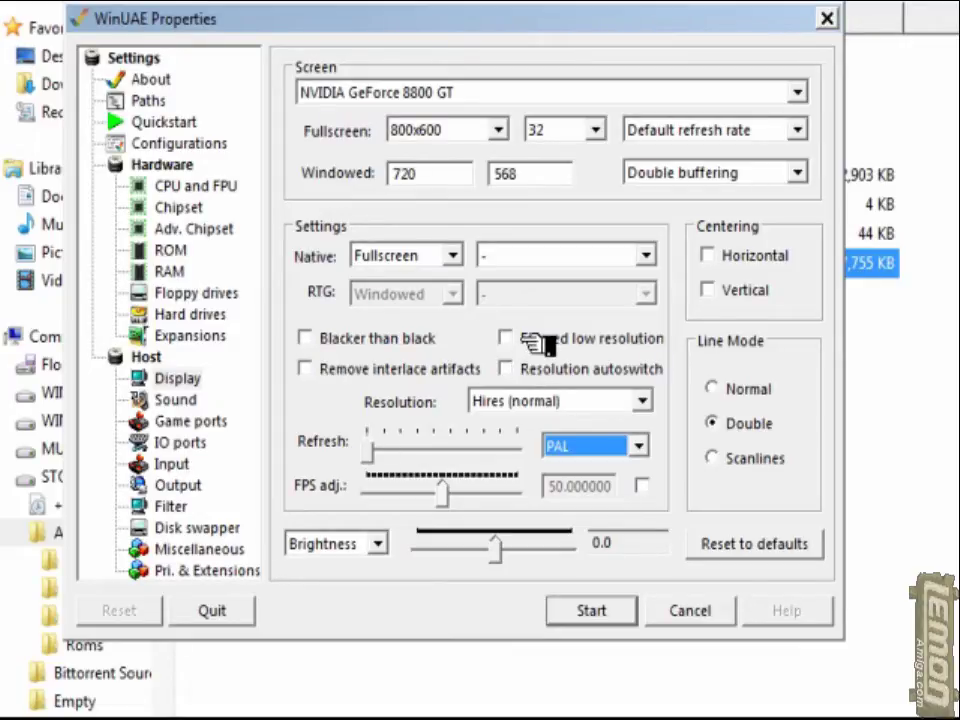
# Enable Blacker than black and turn on both horizontal and vertical centering
pyautogui.click(306, 339)
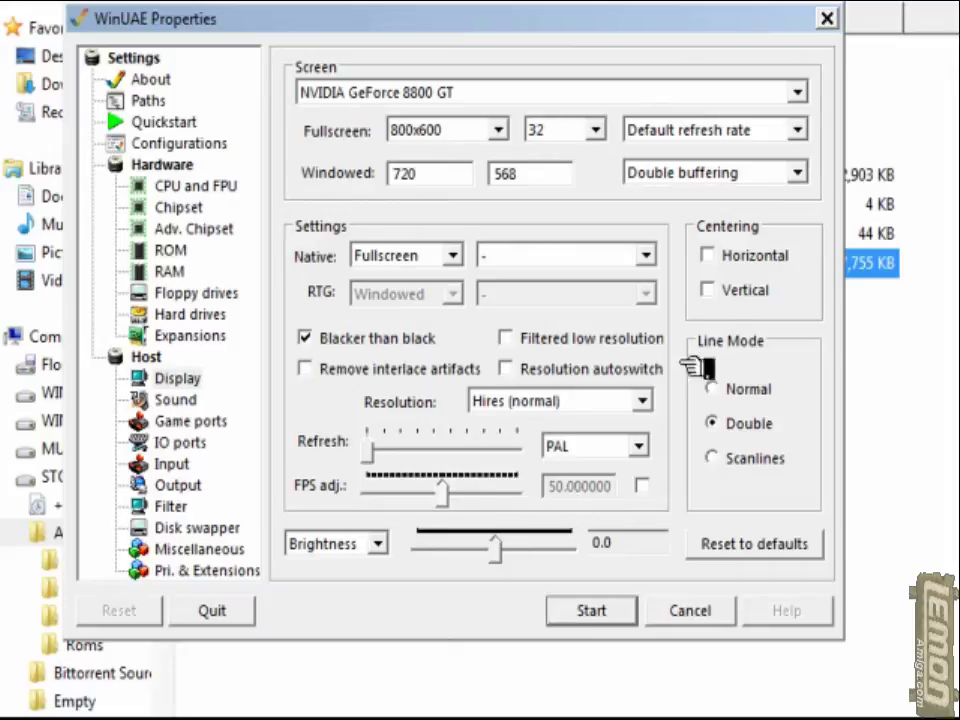
pyautogui.click(708, 255)
pyautogui.click(708, 290)
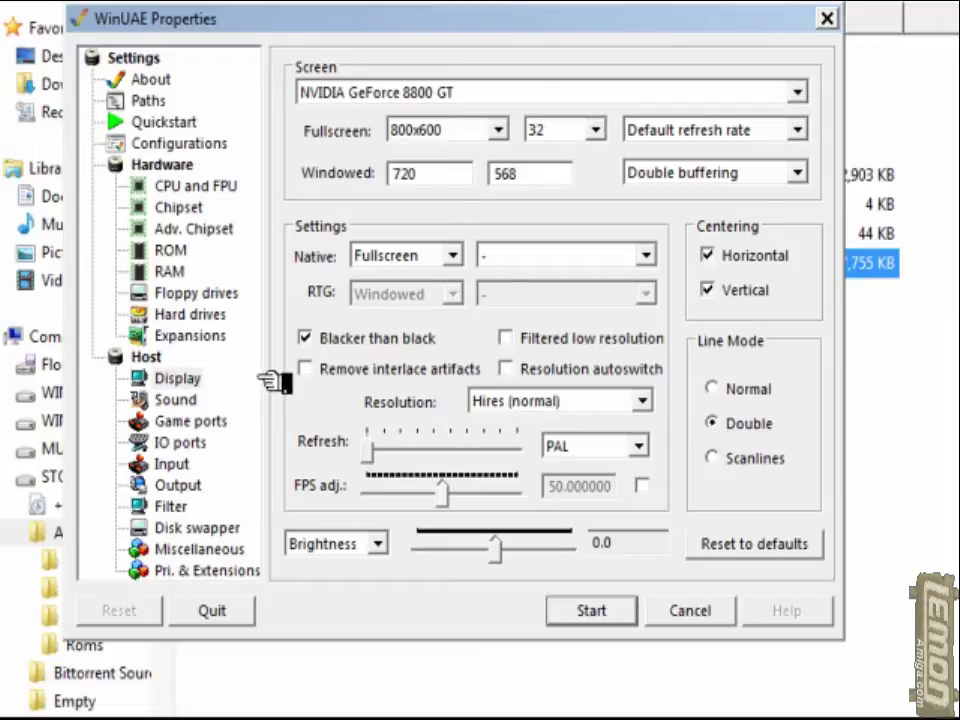
# Check the sound settings, keeping the frequency at 44100, and review the mouse and joystick port assignments
pyautogui.click(170, 399)
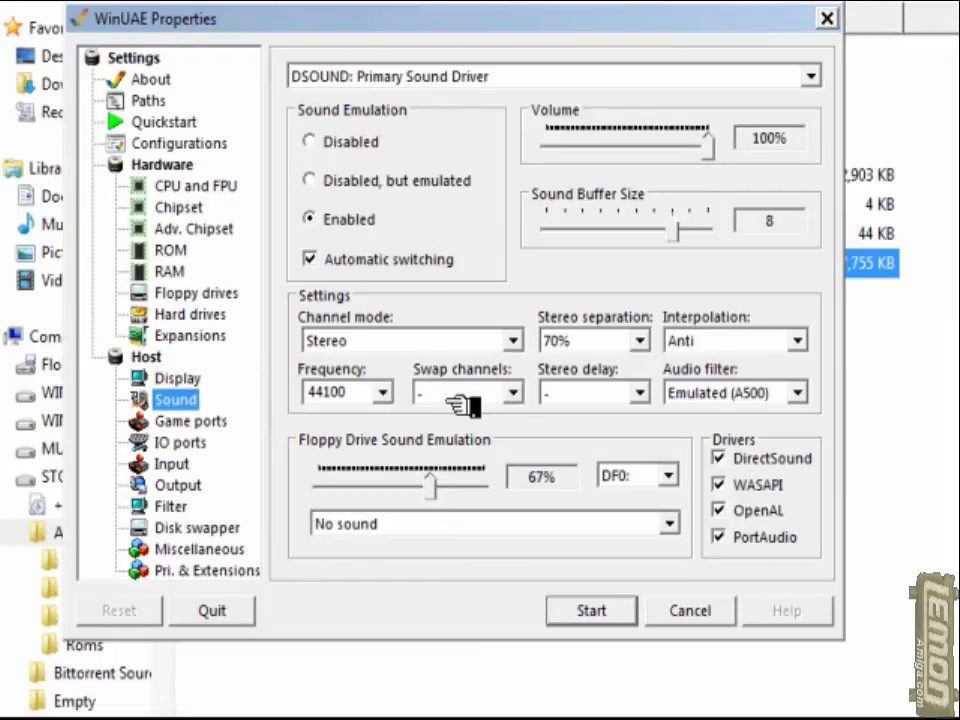
pyautogui.click(382, 393)
pyautogui.click(395, 398)
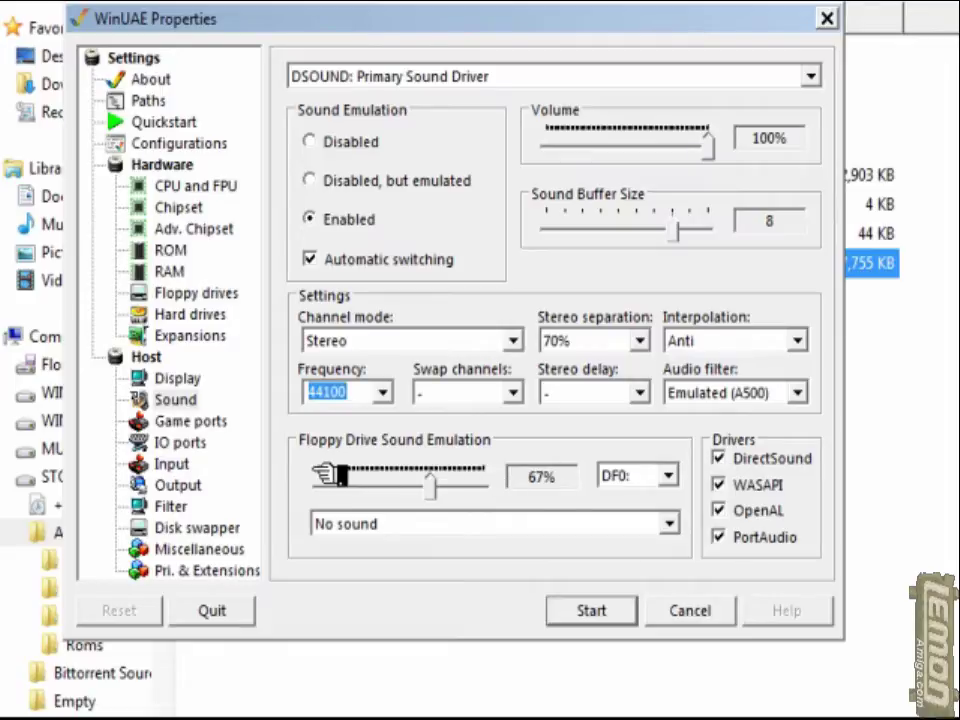
pyautogui.click(208, 421)
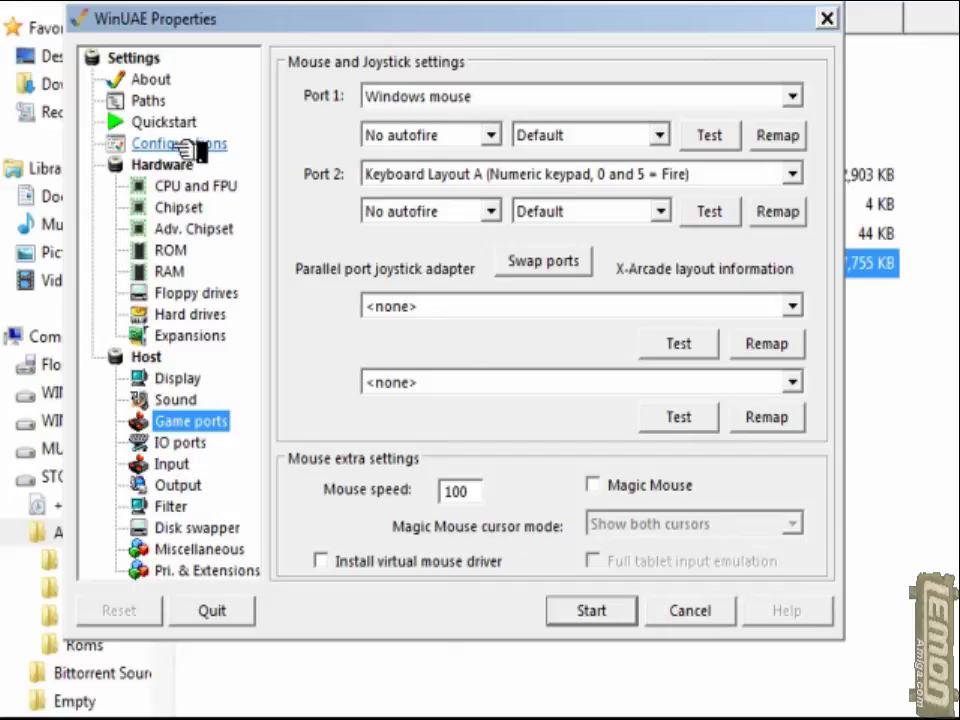
# Create a Configs folder inside F:\Amiga and set it as the path for configuration files
pyautogui.click(176, 101)
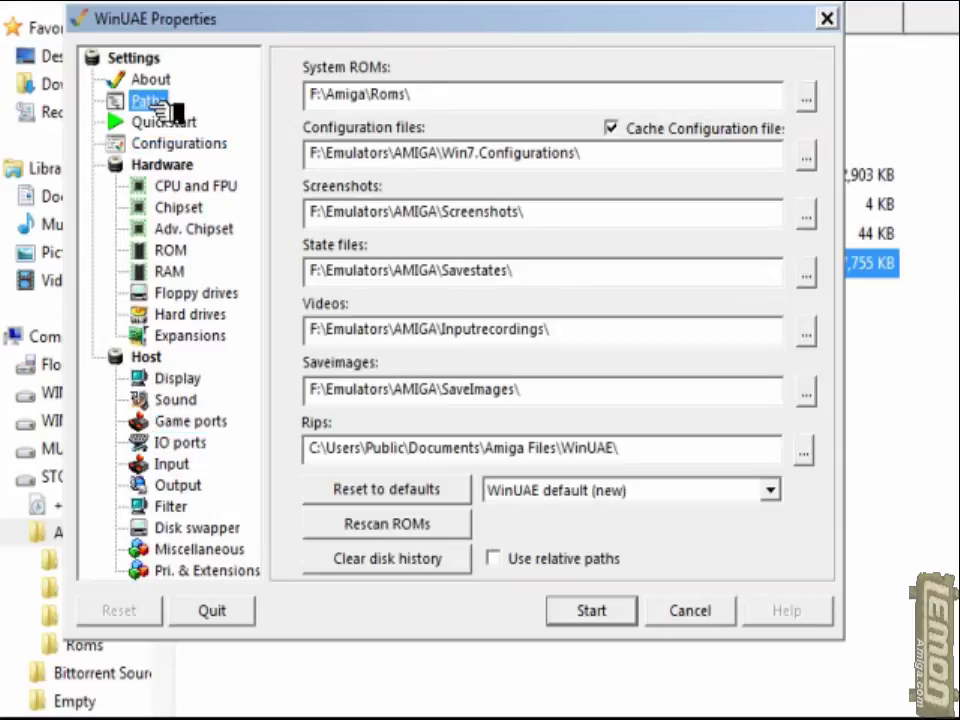
pyautogui.click(806, 156)
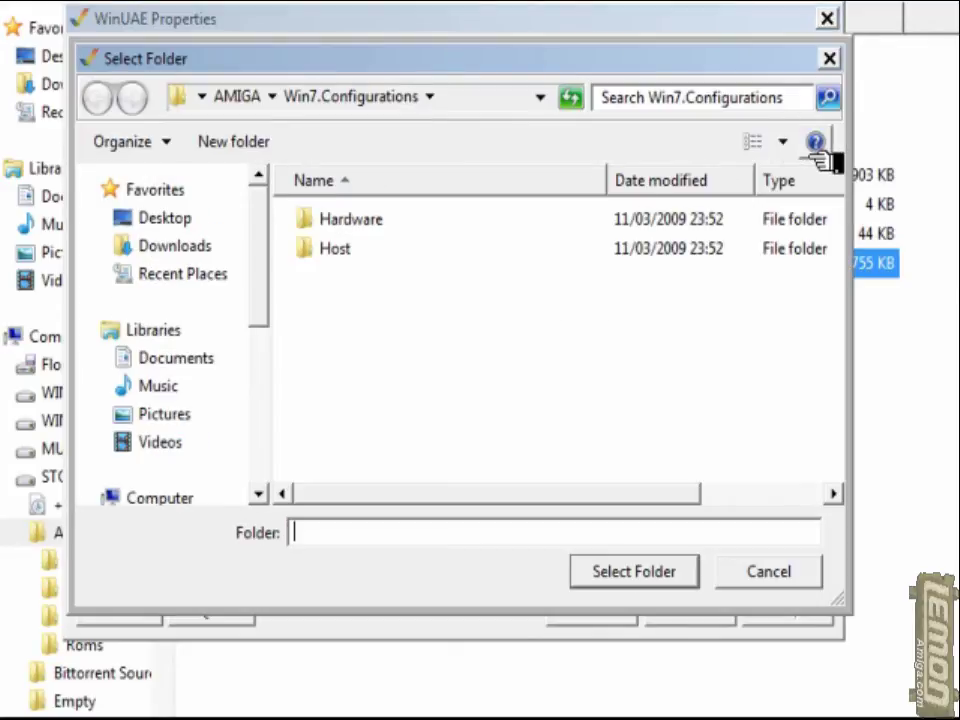
pyautogui.click(237, 100)
pyautogui.click(241, 100)
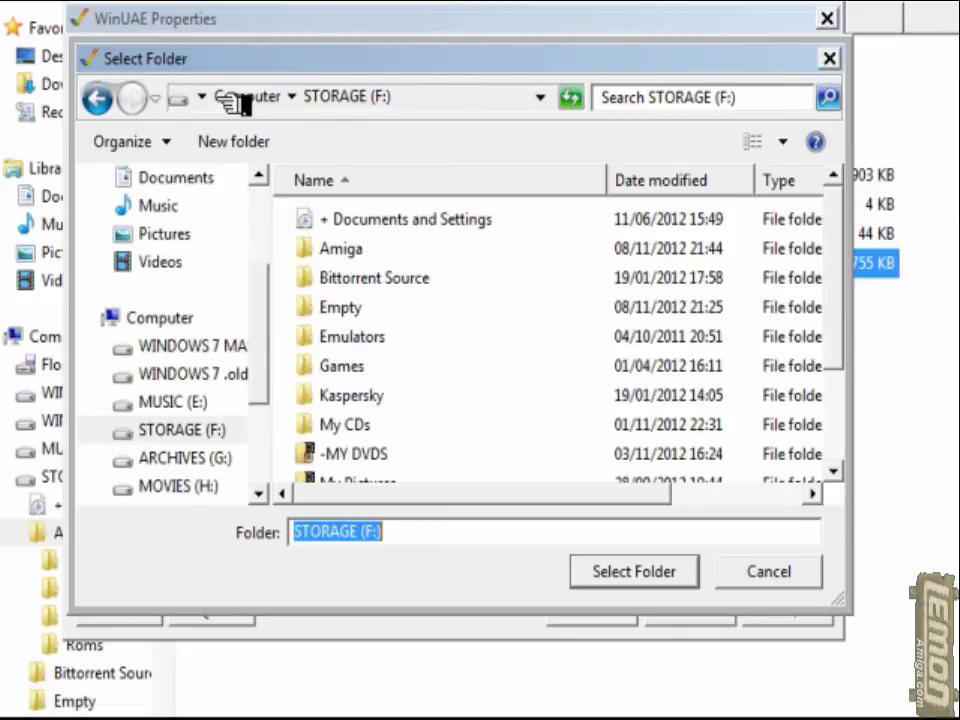
pyautogui.doubleClick(334, 246)
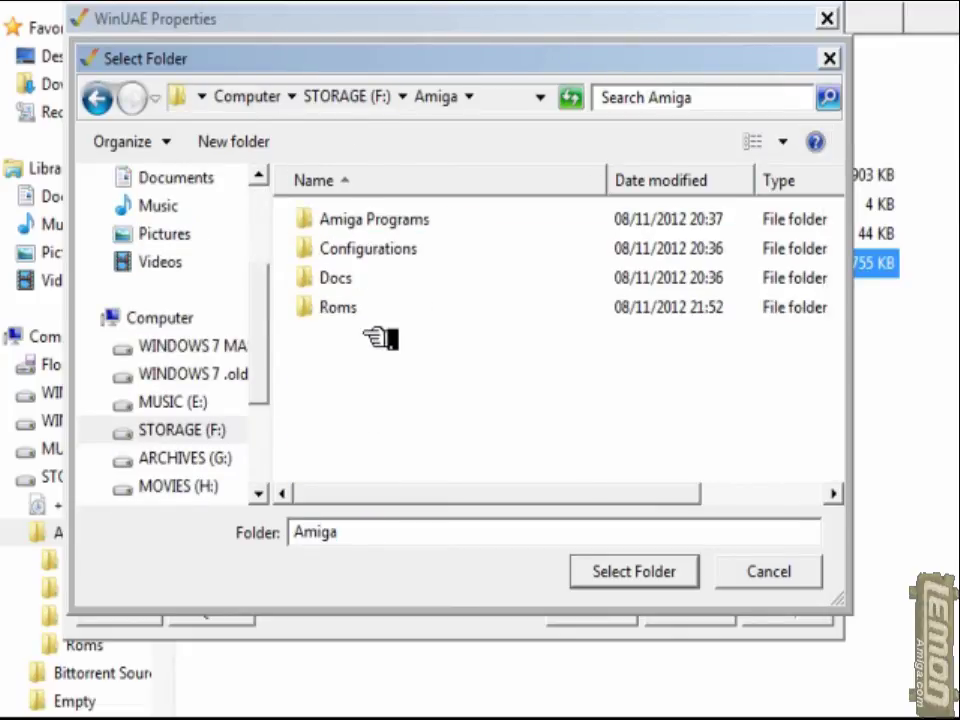
pyautogui.click(233, 141)
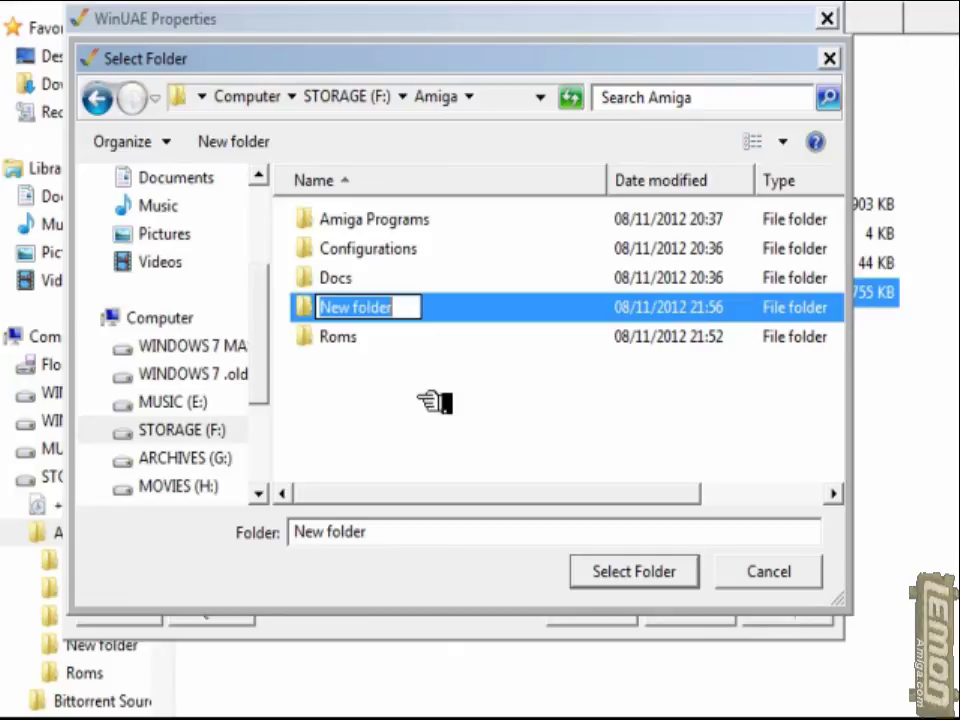
pyautogui.write('Configs')
pyautogui.press('Return')
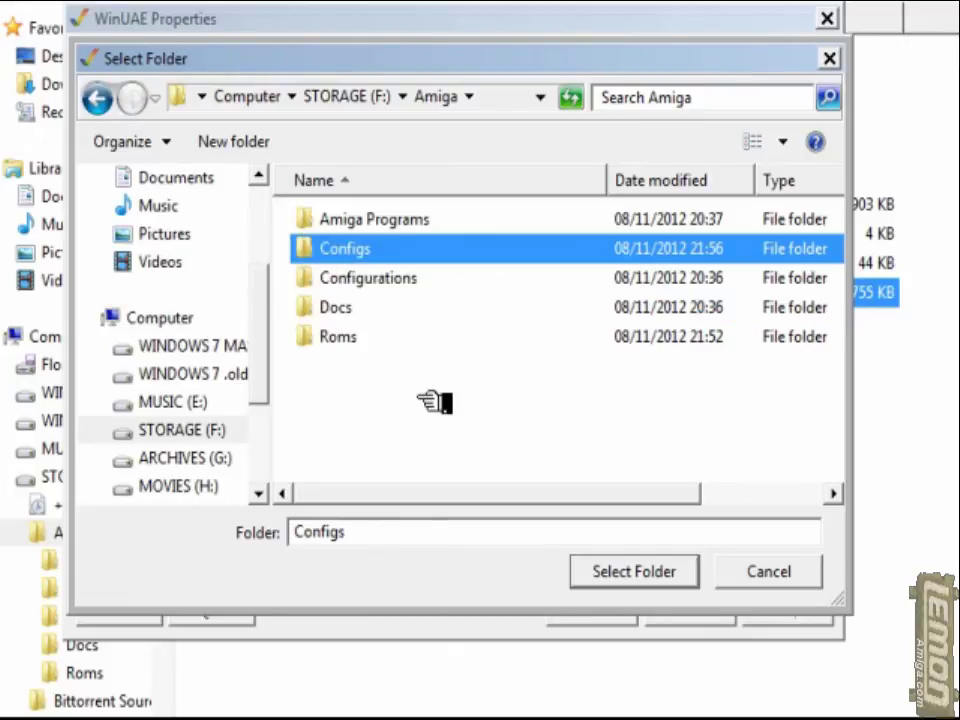
pyautogui.click(650, 577)
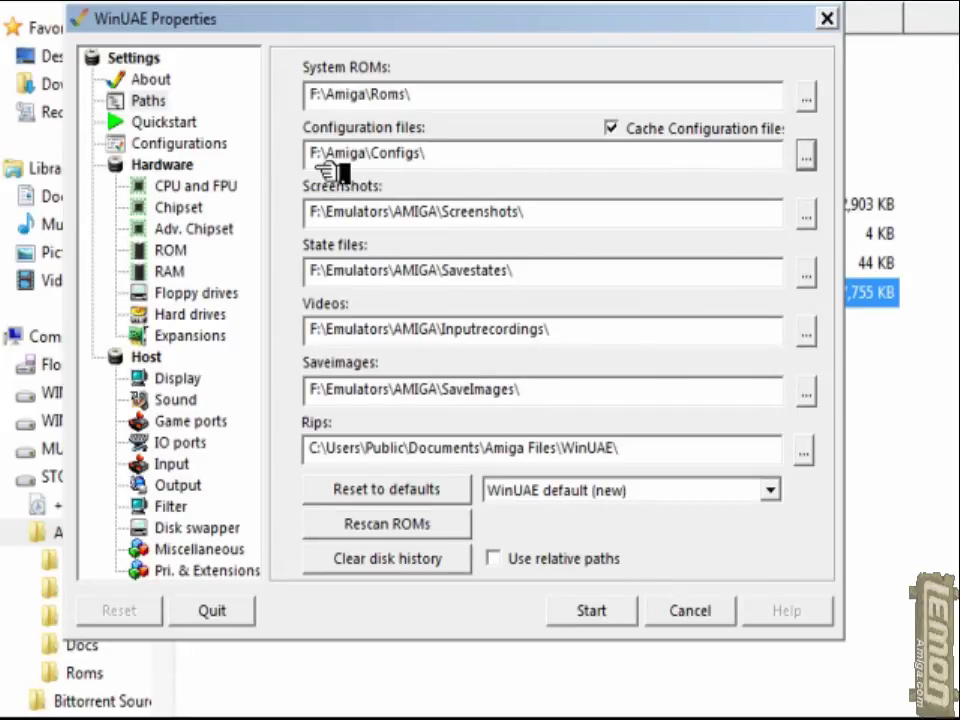
# Save the current configuration in the Configs folder under the name "winuae a1200 standard"
pyautogui.click(222, 145)
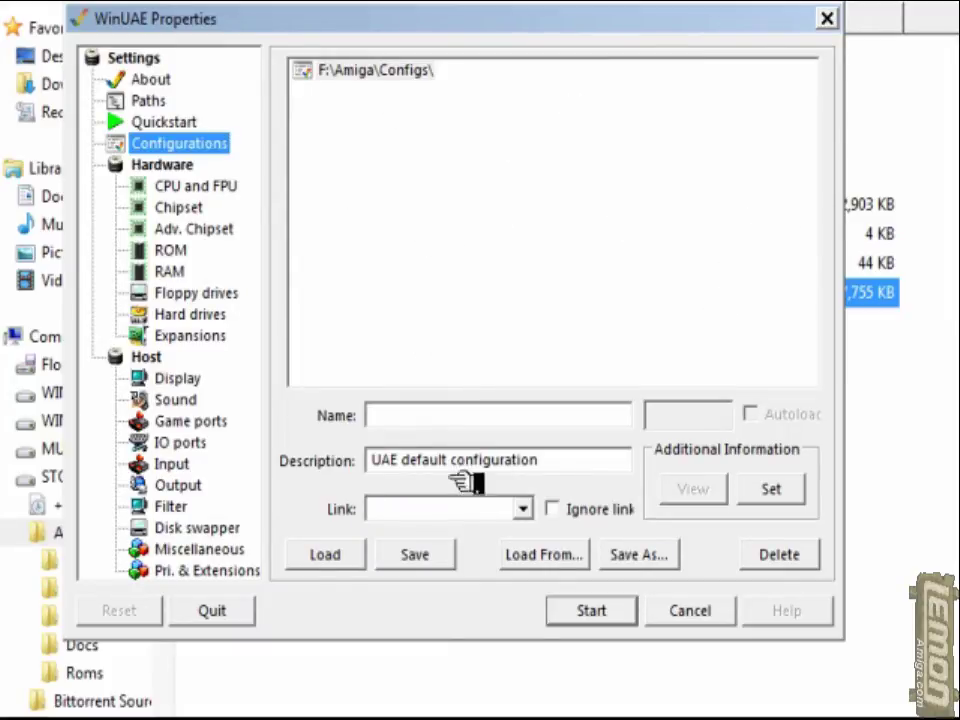
pyautogui.click(655, 558)
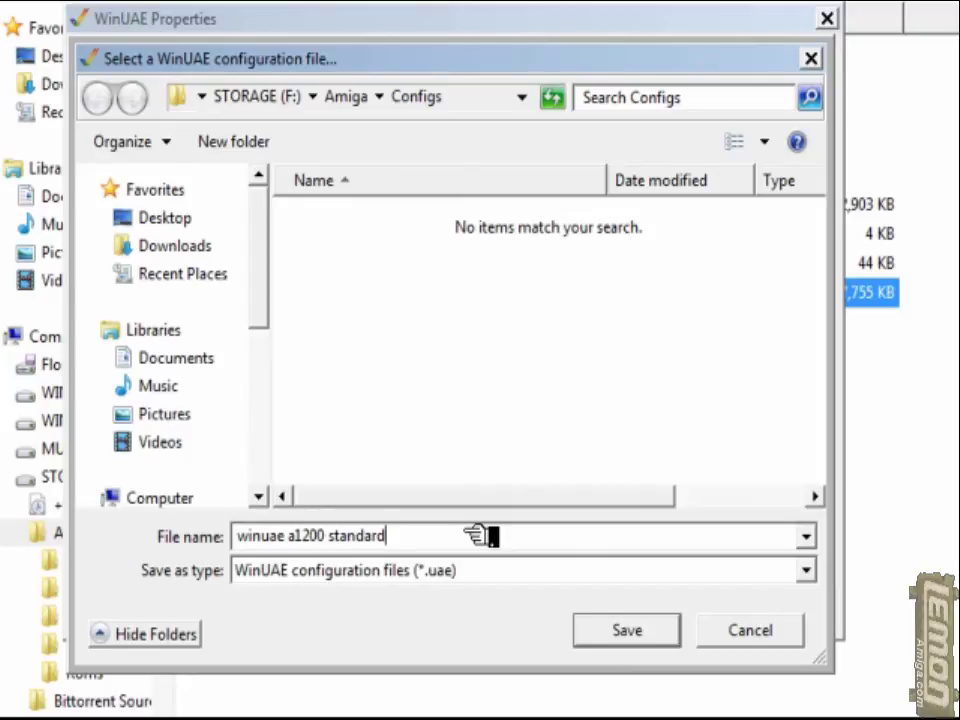
pyautogui.click(640, 631)
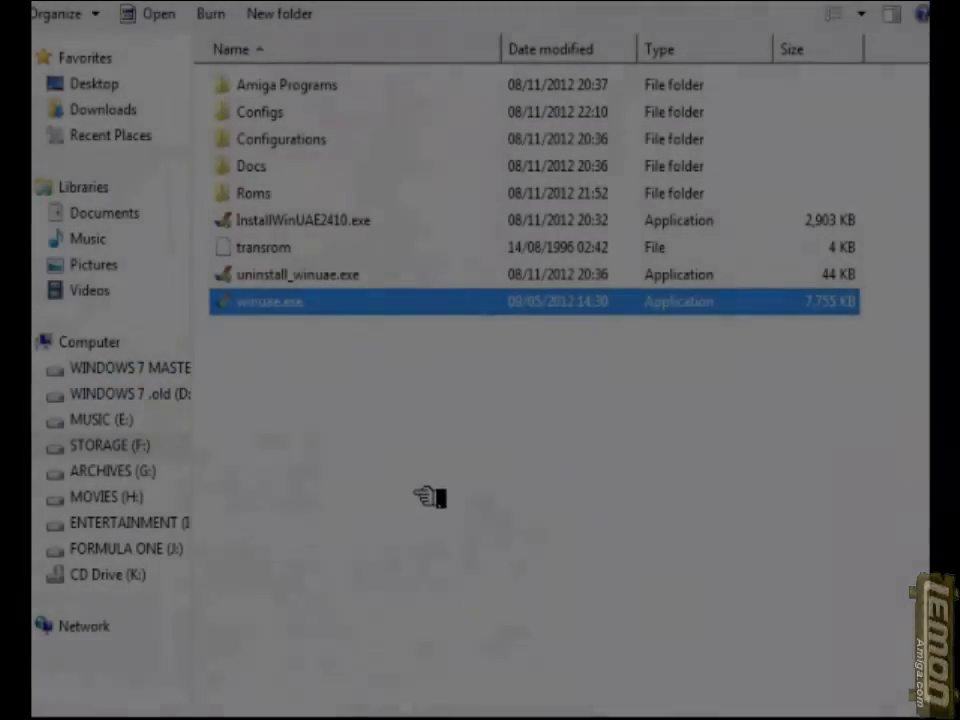
# Launch winuae.exe again and load the saved configuration "winuae a1200 standard"
pyautogui.click(392, 446)
pyautogui.click(285, 305)
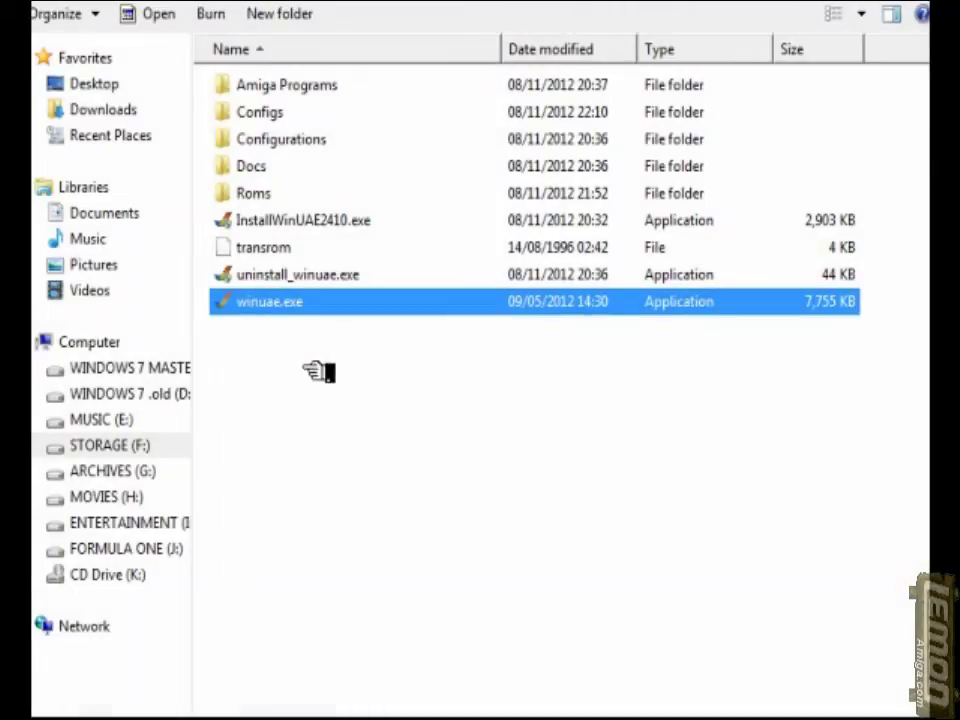
pyautogui.doubleClick(288, 308)
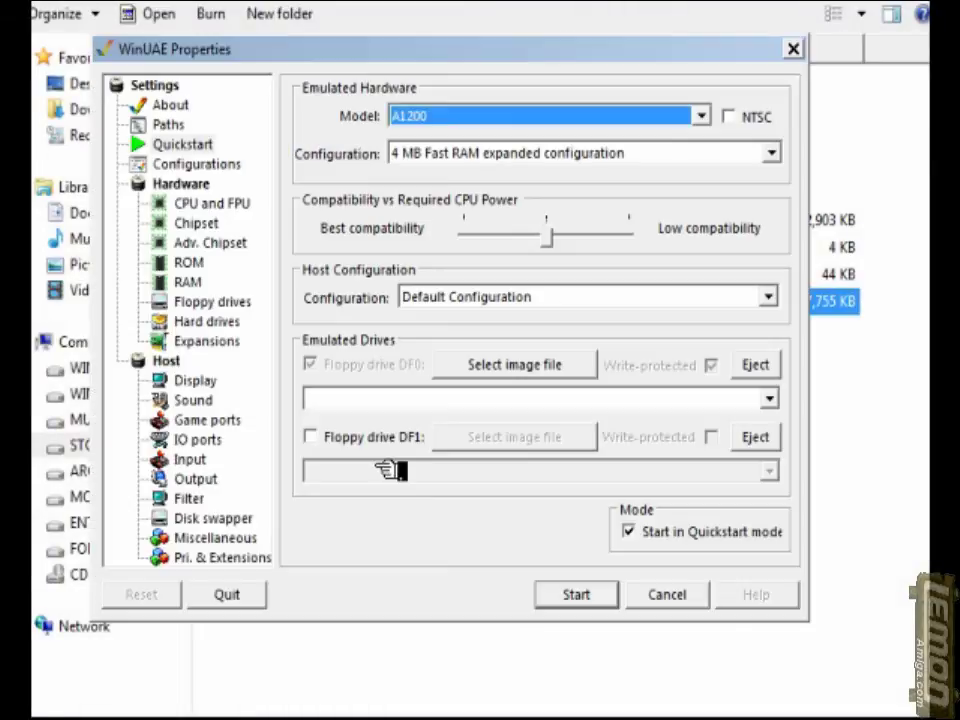
pyautogui.click(218, 164)
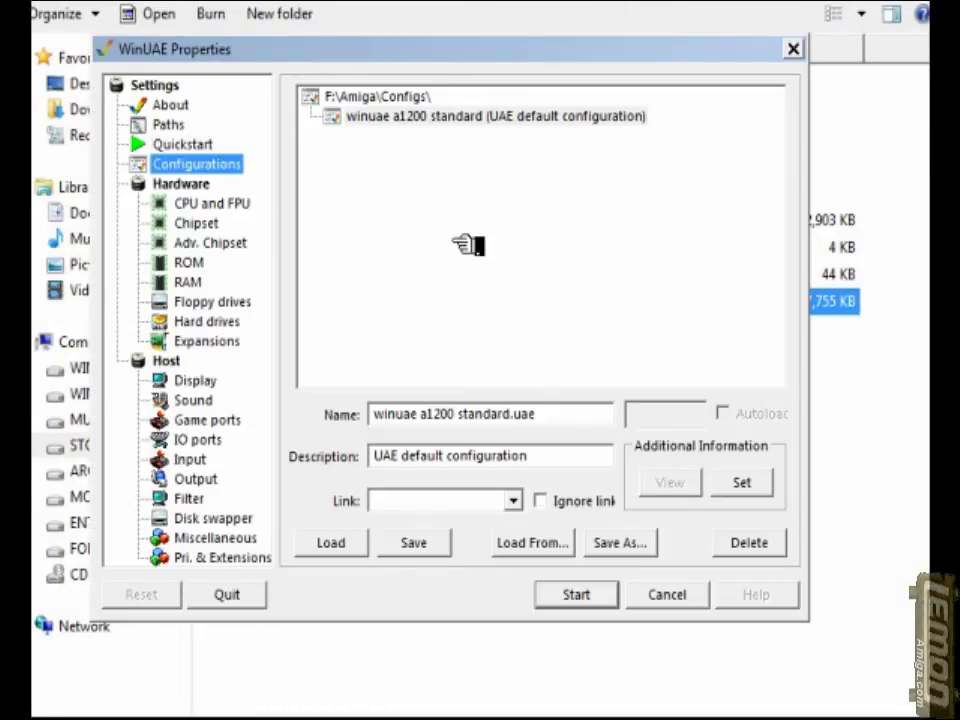
pyautogui.click(579, 120)
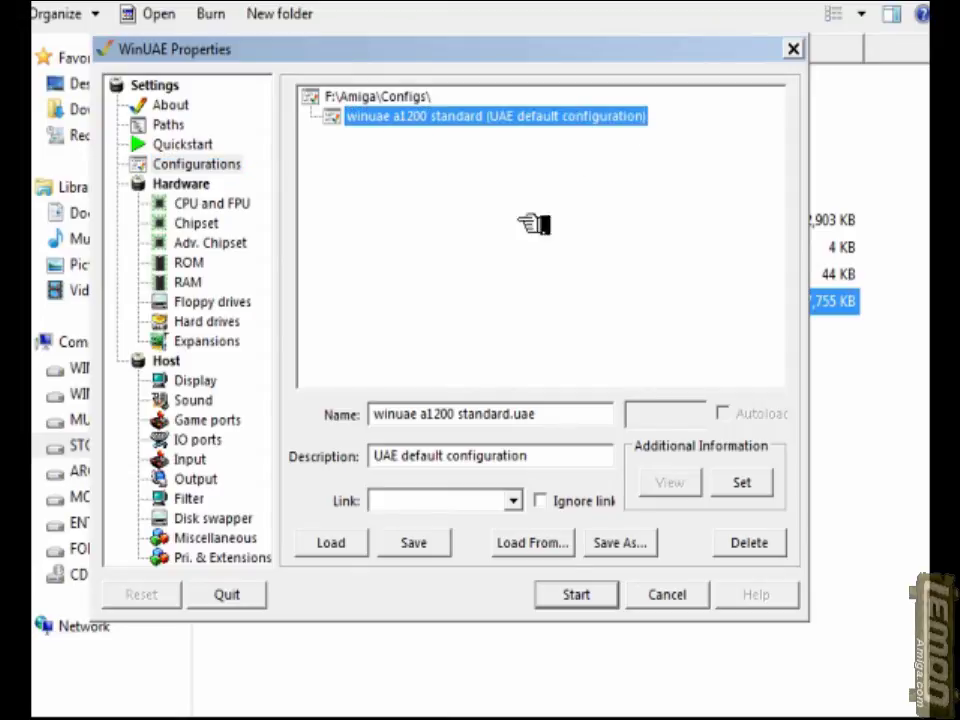
pyautogui.click(336, 544)
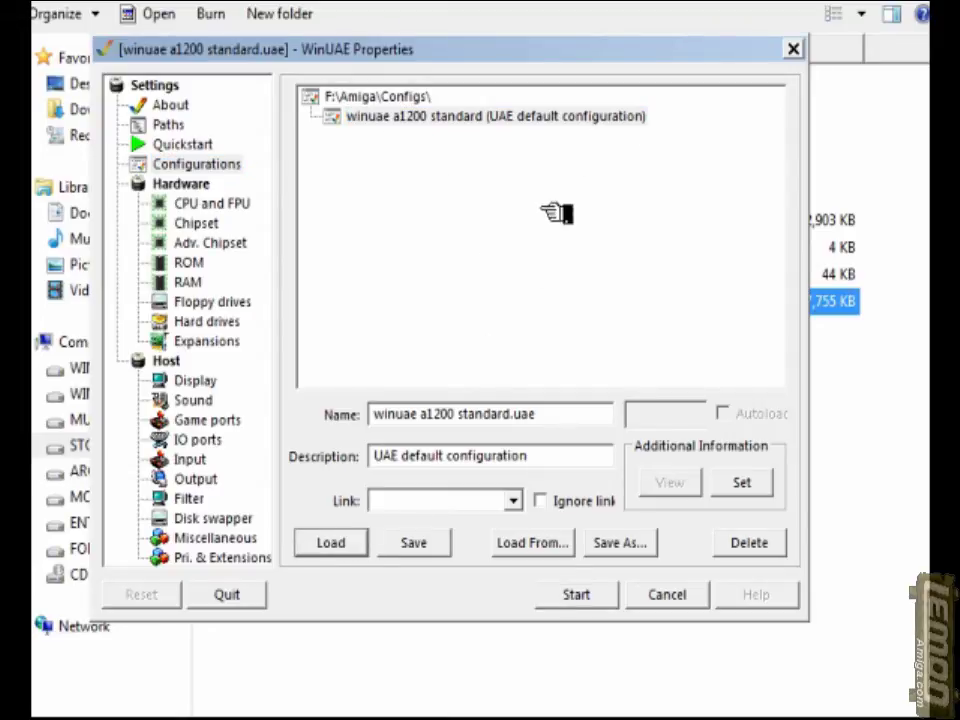
# Check the loaded configuration's ROM, CPU and FPU, and display settings
pyautogui.click(189, 263)
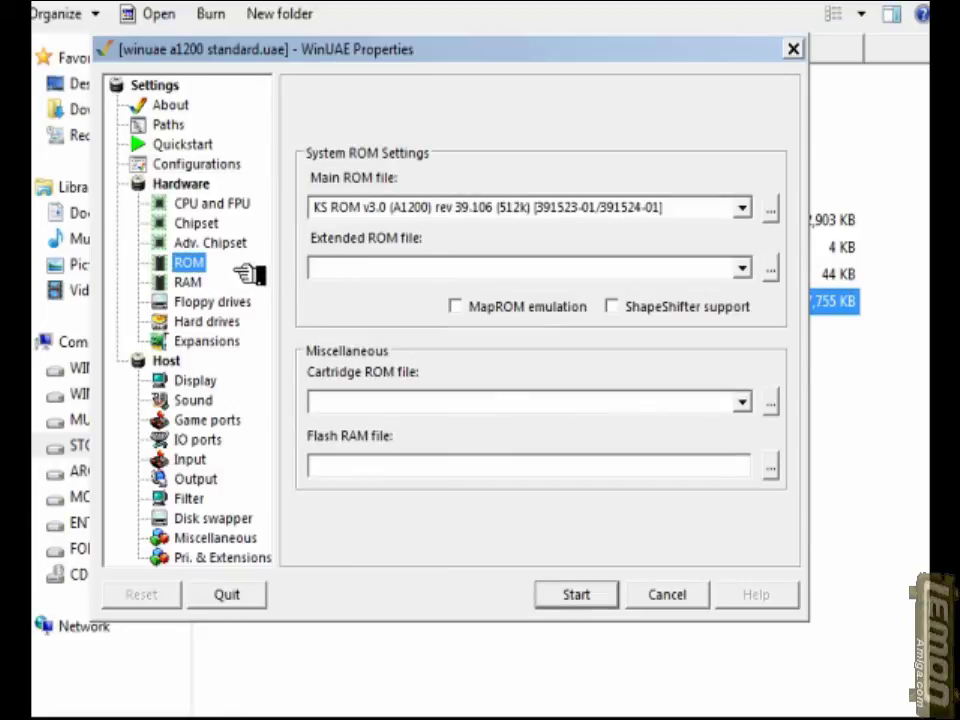
pyautogui.click(205, 205)
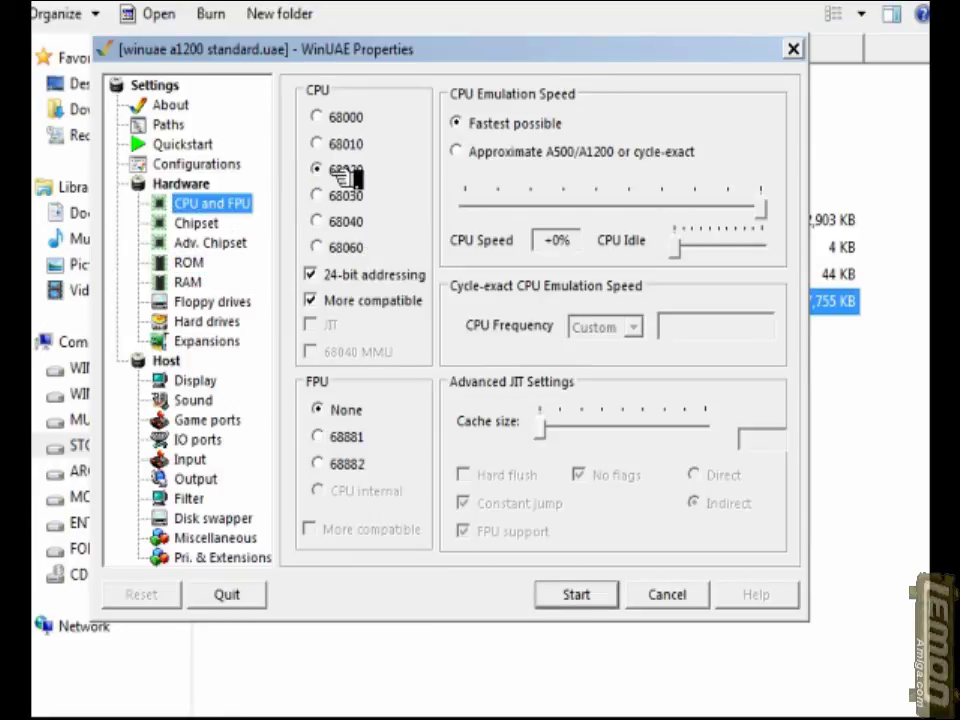
pyautogui.click(210, 383)
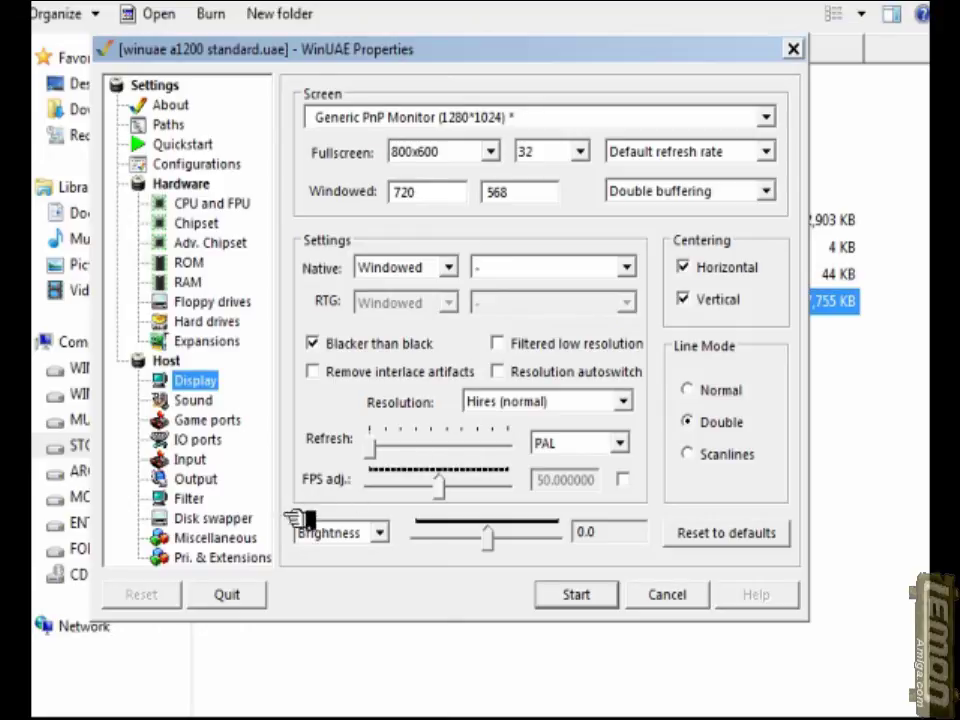
# Review the miscellaneous settings, checking the choices for graphics API, DirectDraw display buffer and SCSI access method
pyautogui.click(240, 539)
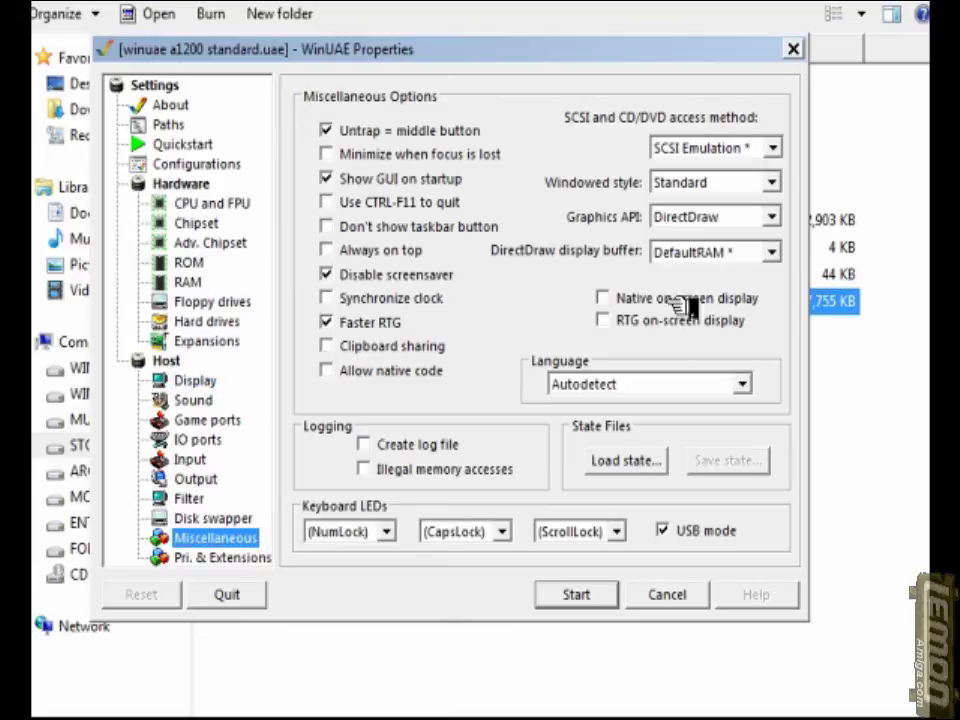
pyautogui.click(772, 218)
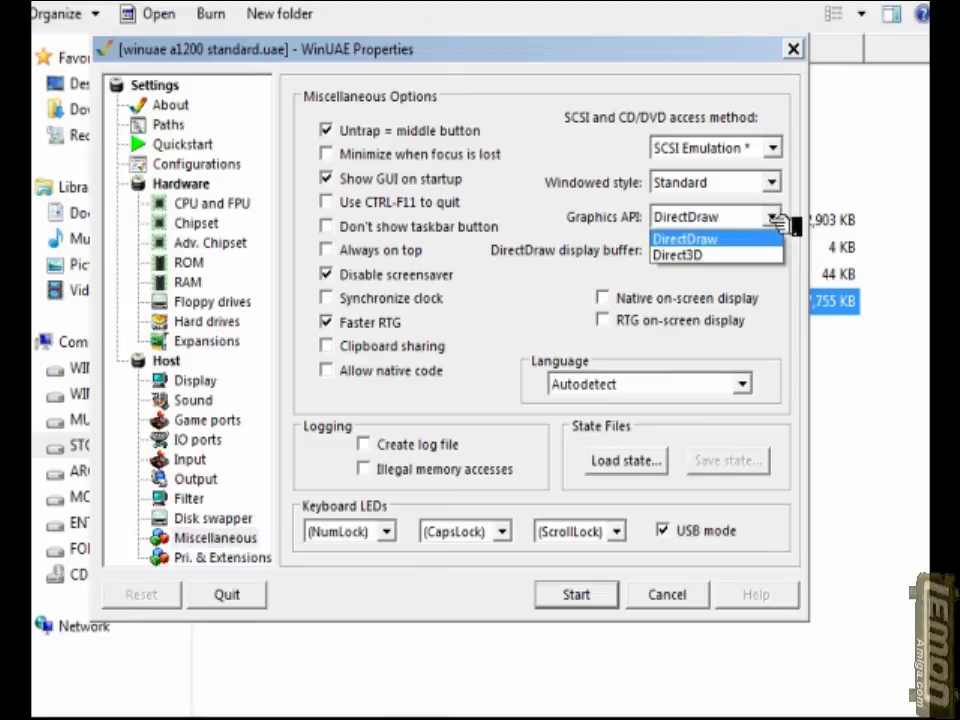
pyautogui.click(745, 240)
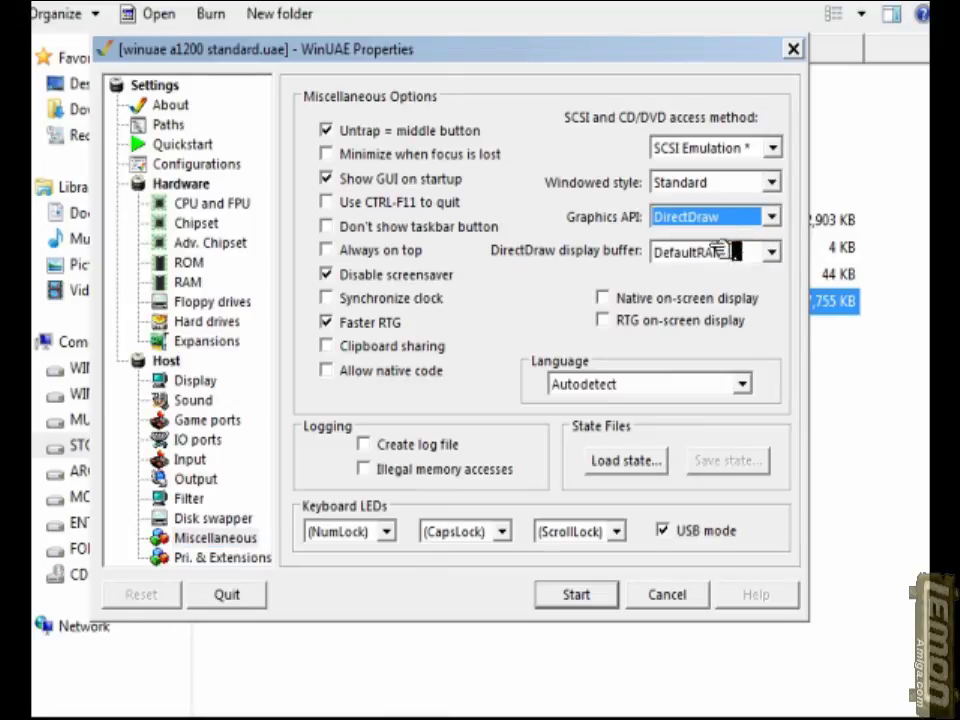
pyautogui.click(771, 252)
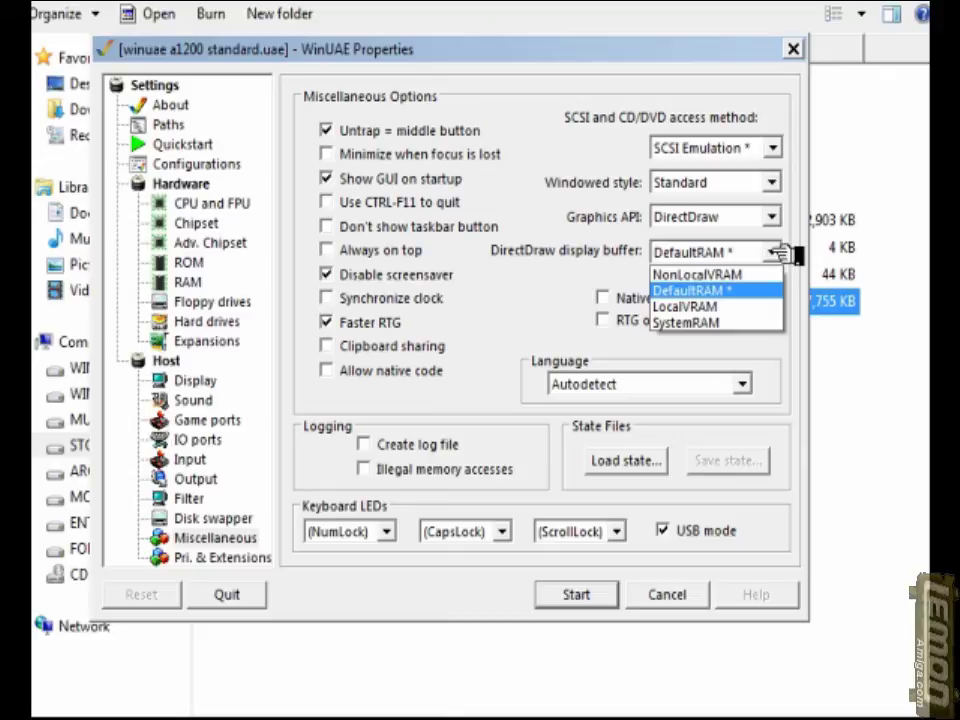
pyautogui.click(780, 252)
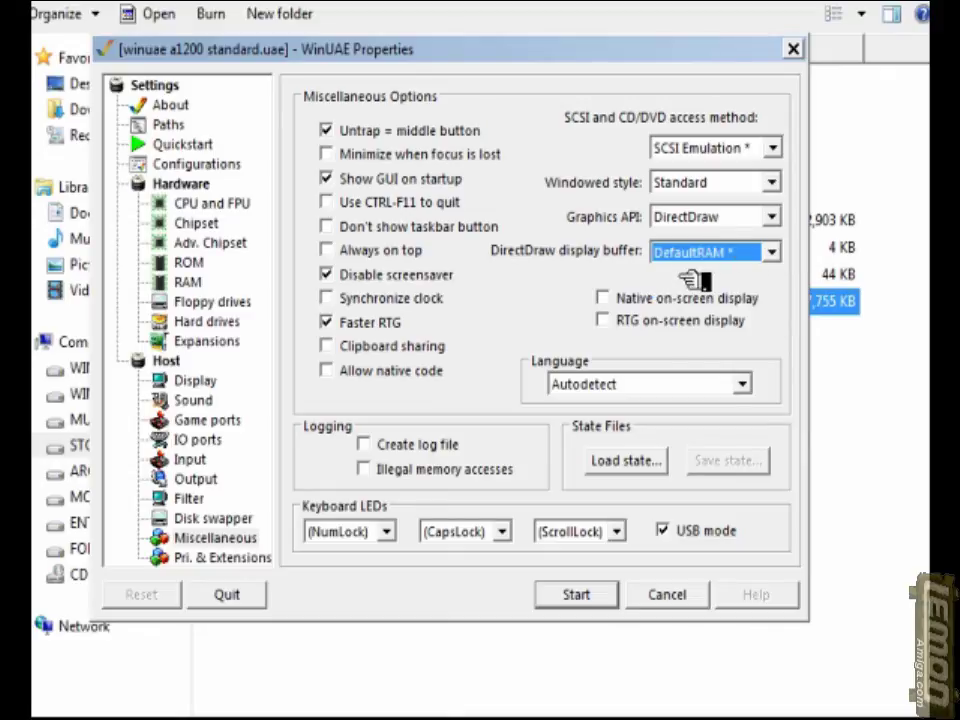
pyautogui.click(779, 148)
pyautogui.click(779, 148)
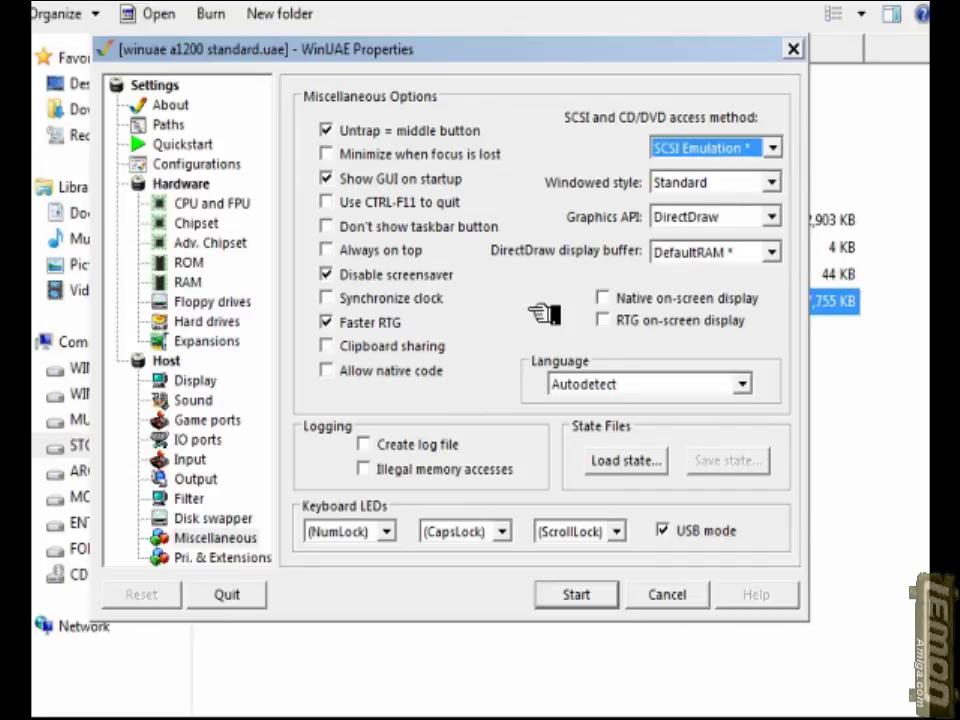
# Start the emulation and boot motorolain2_1.adf from floppy drive DF0 with the floppy emulation speed set to Turbo
pyautogui.click(583, 594)
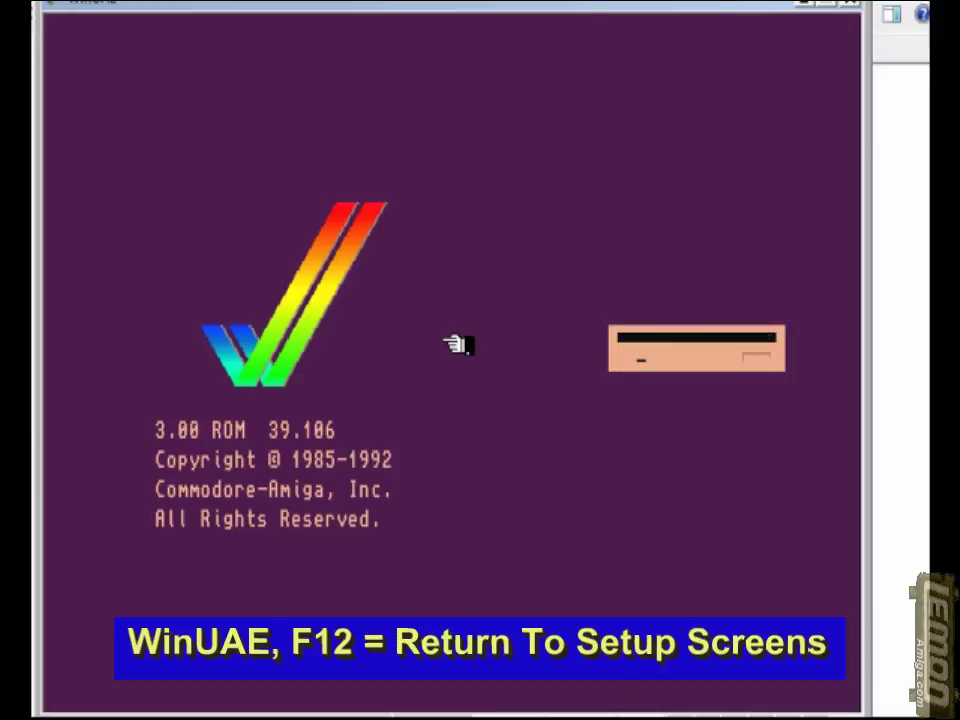
pyautogui.press('F12')
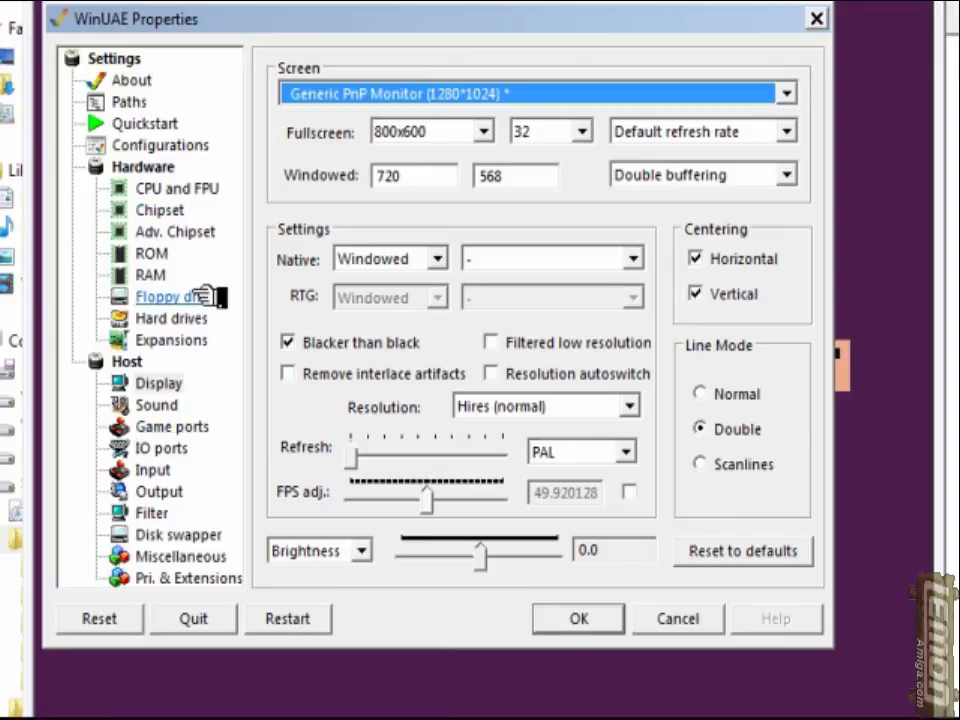
pyautogui.click(200, 297)
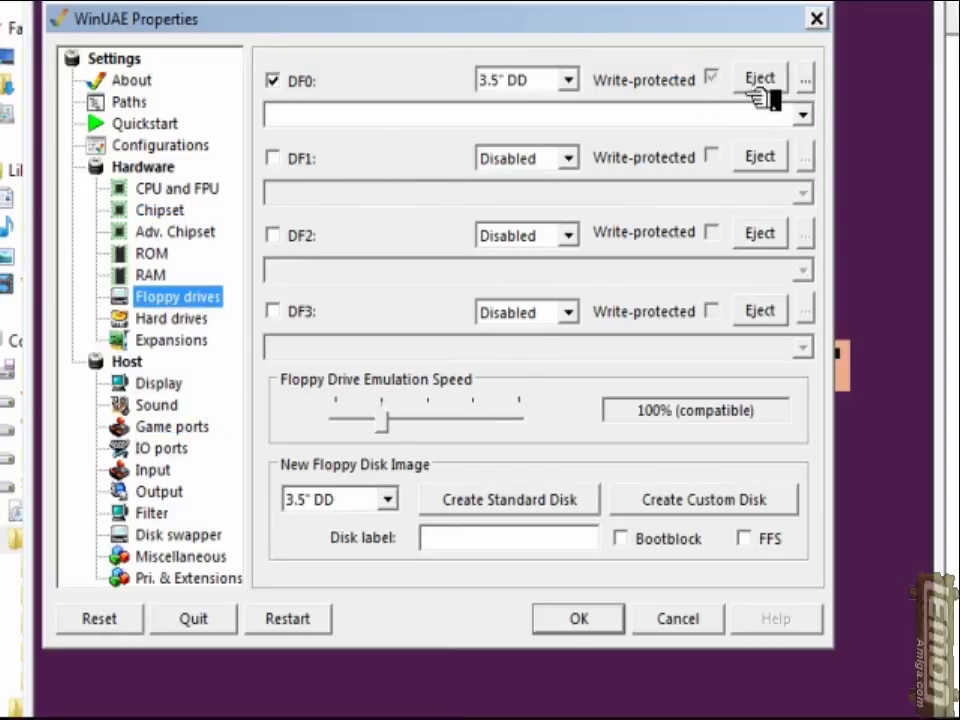
pyautogui.click(806, 80)
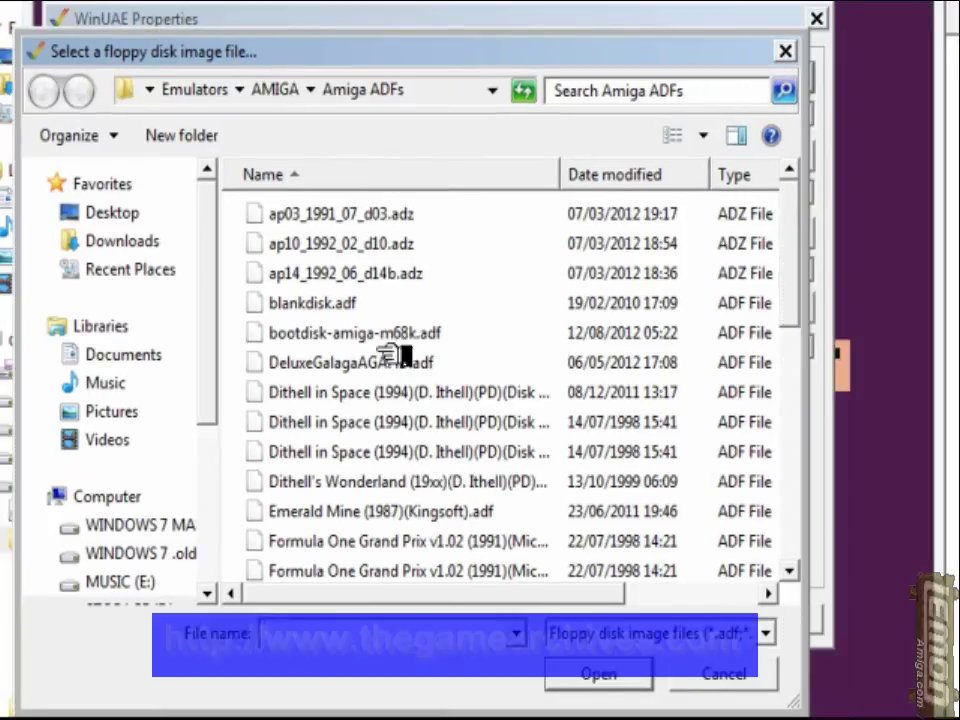
pyautogui.moveTo(804, 281); pyautogui.dragTo(810, 428)
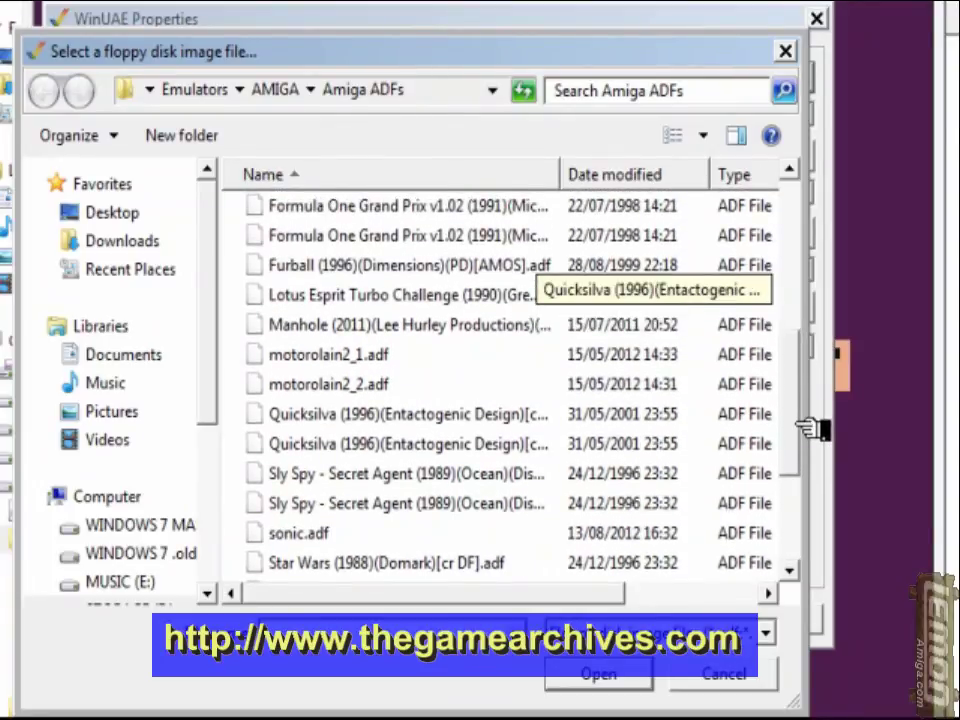
pyautogui.click(352, 355)
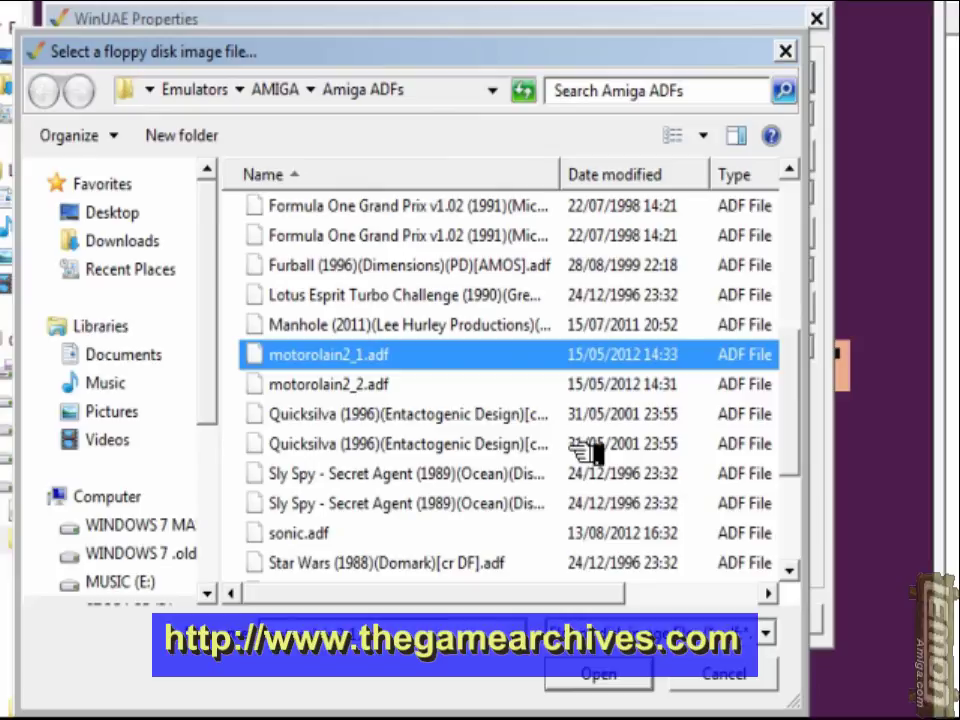
pyautogui.click(603, 675)
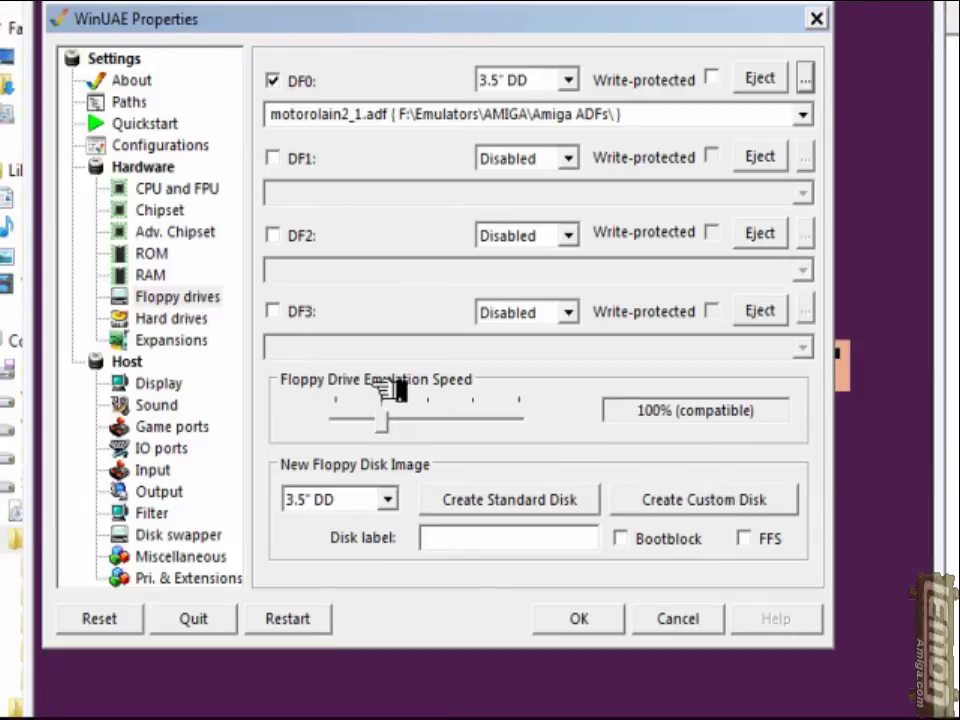
pyautogui.moveTo(380, 424); pyautogui.dragTo(335, 422)
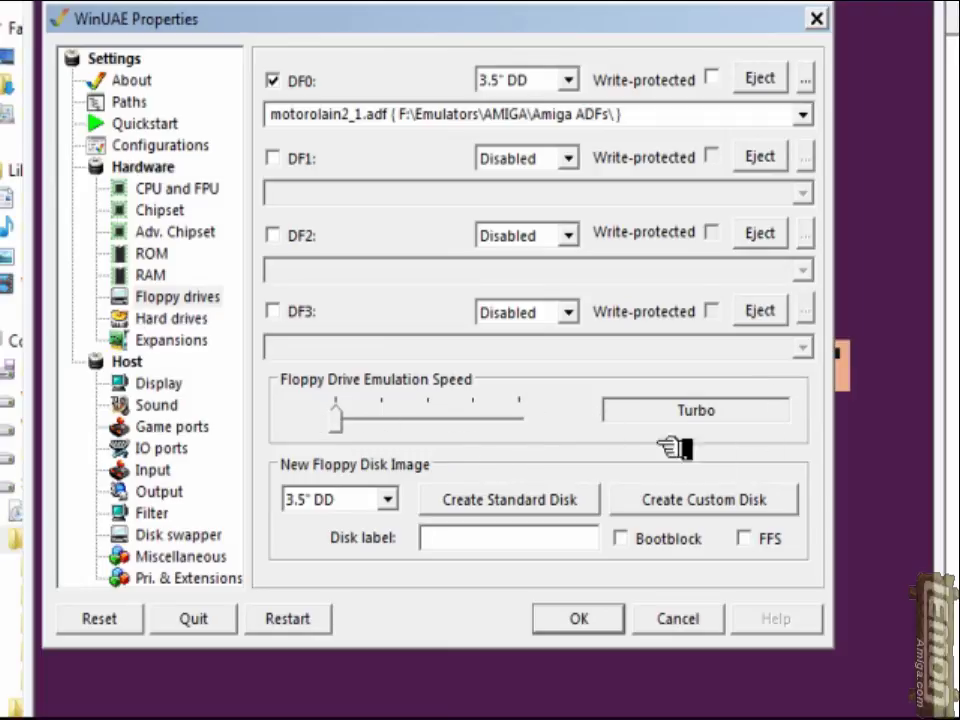
pyautogui.click(589, 618)
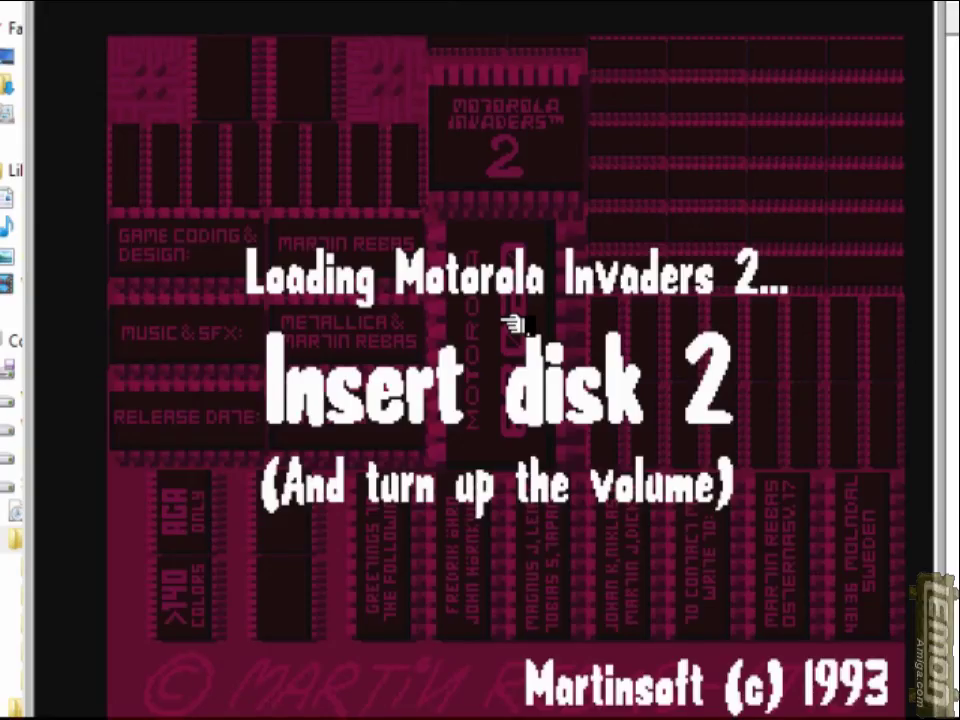
# Eject the first disk from DF0 and insert motorolain2_2.adf in its place
pyautogui.press('F12')
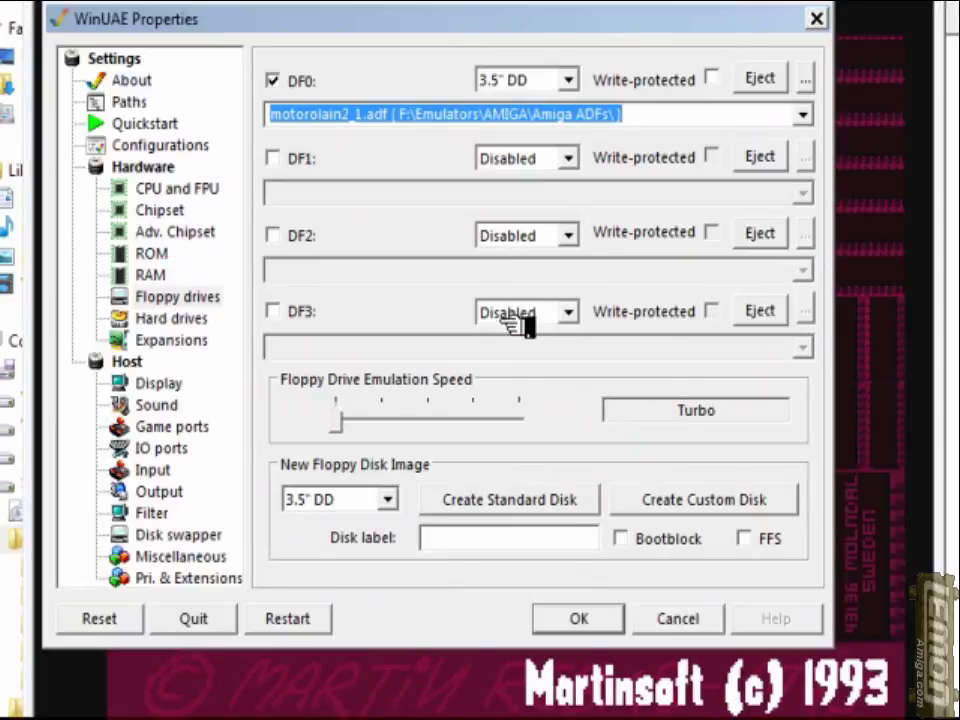
pyautogui.click(762, 82)
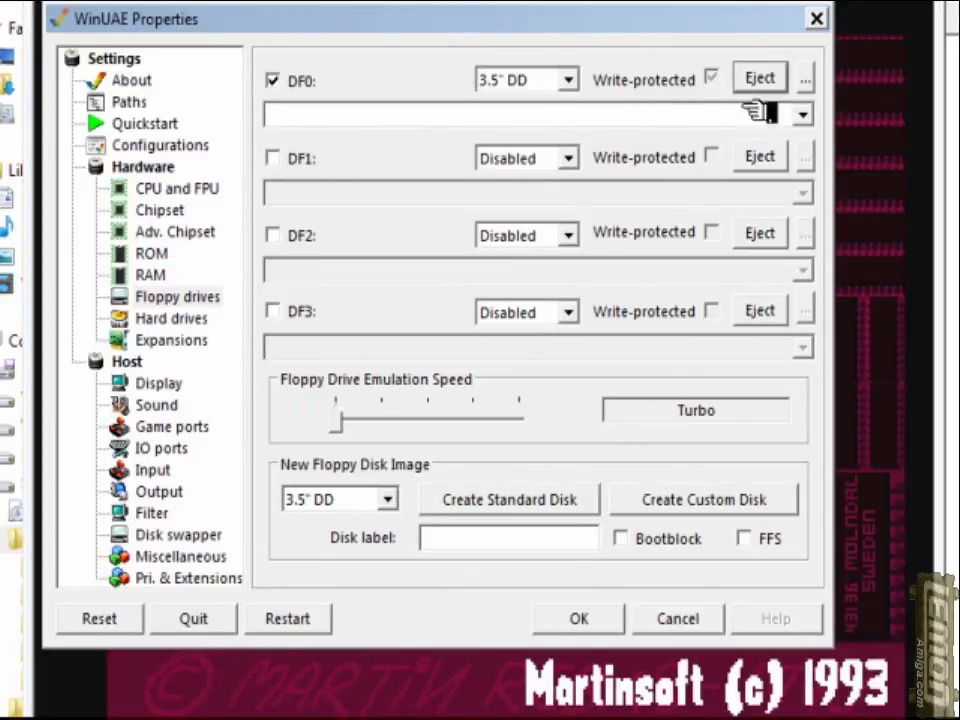
pyautogui.click(806, 78)
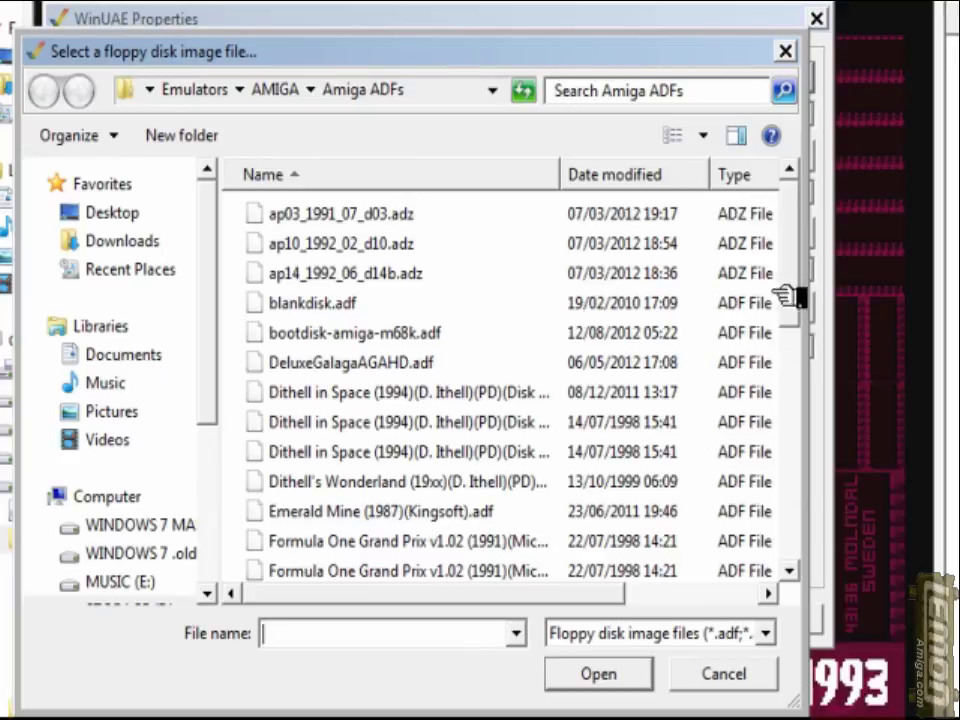
pyautogui.moveTo(793, 289); pyautogui.dragTo(800, 408)
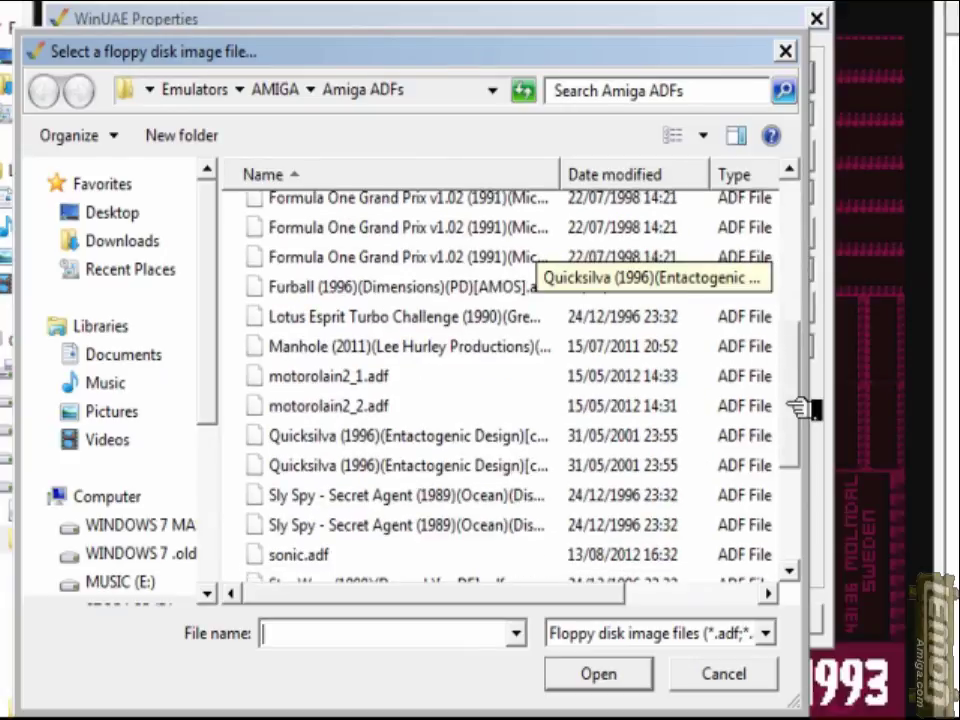
pyautogui.click(377, 405)
pyautogui.click(608, 677)
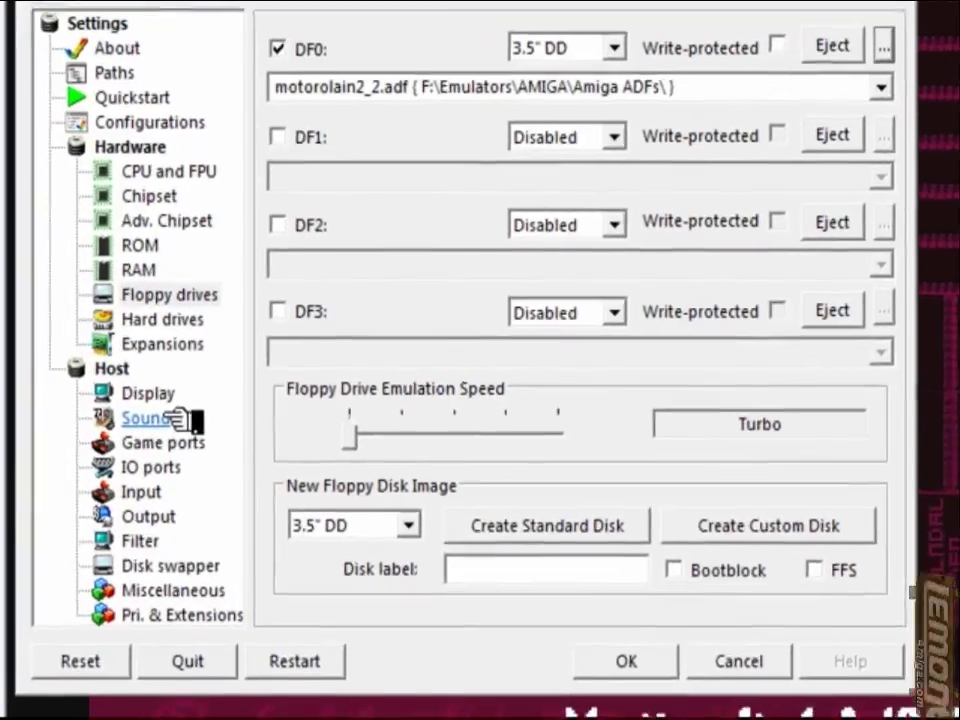
# Set the floppy drive sound emulation to A500 (WinUAE built-in) at 31% volume and resume the emulation
pyautogui.click(178, 405)
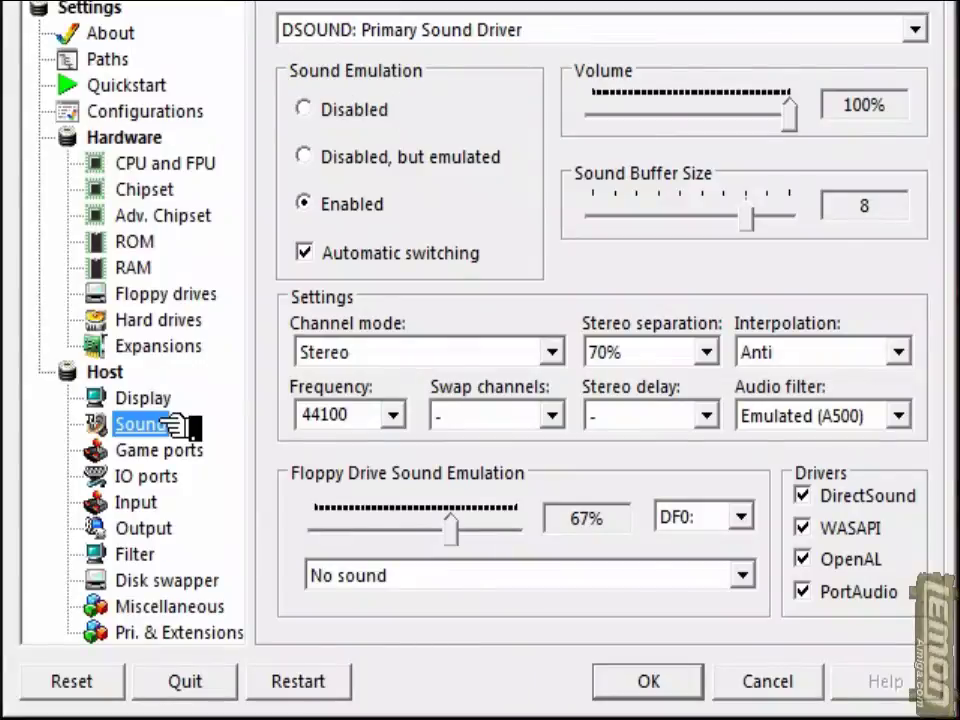
pyautogui.click(742, 576)
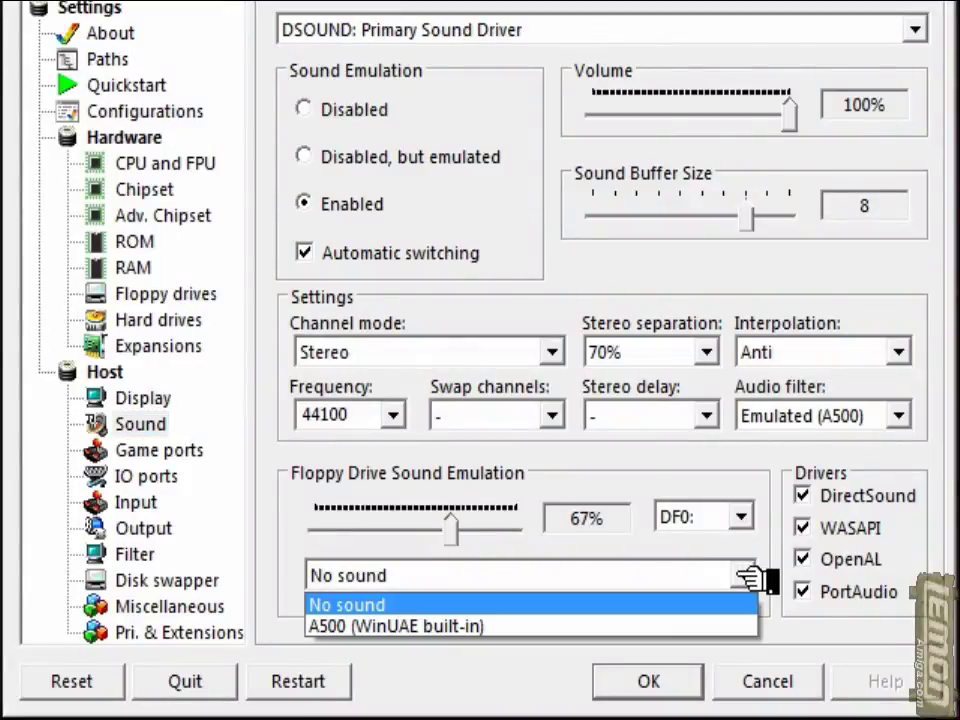
pyautogui.click(504, 626)
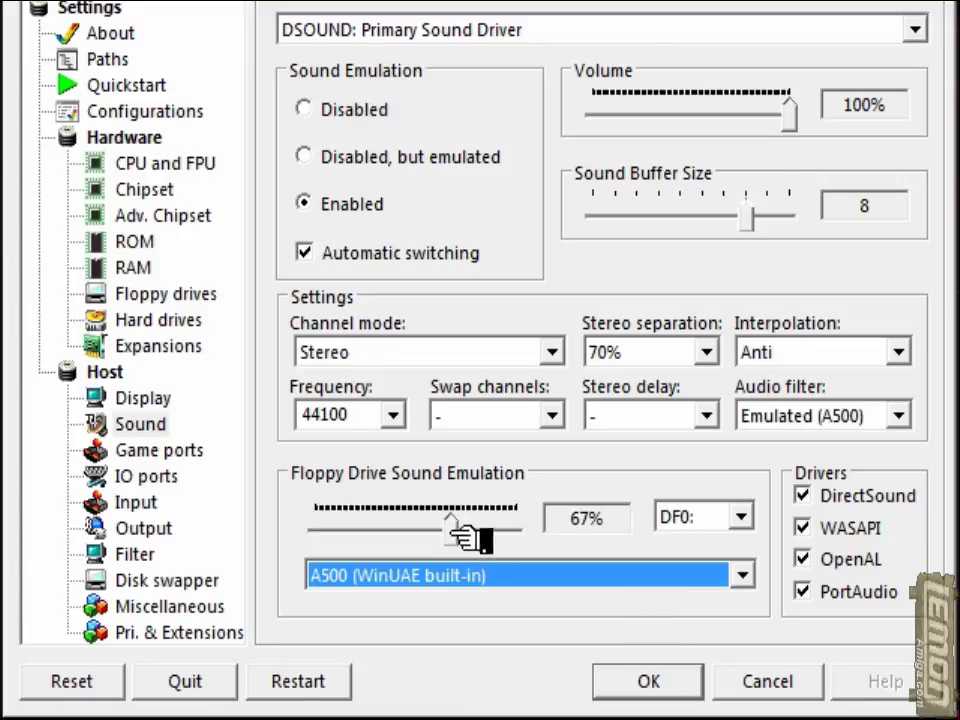
pyautogui.moveTo(451, 529); pyautogui.dragTo(382, 531)
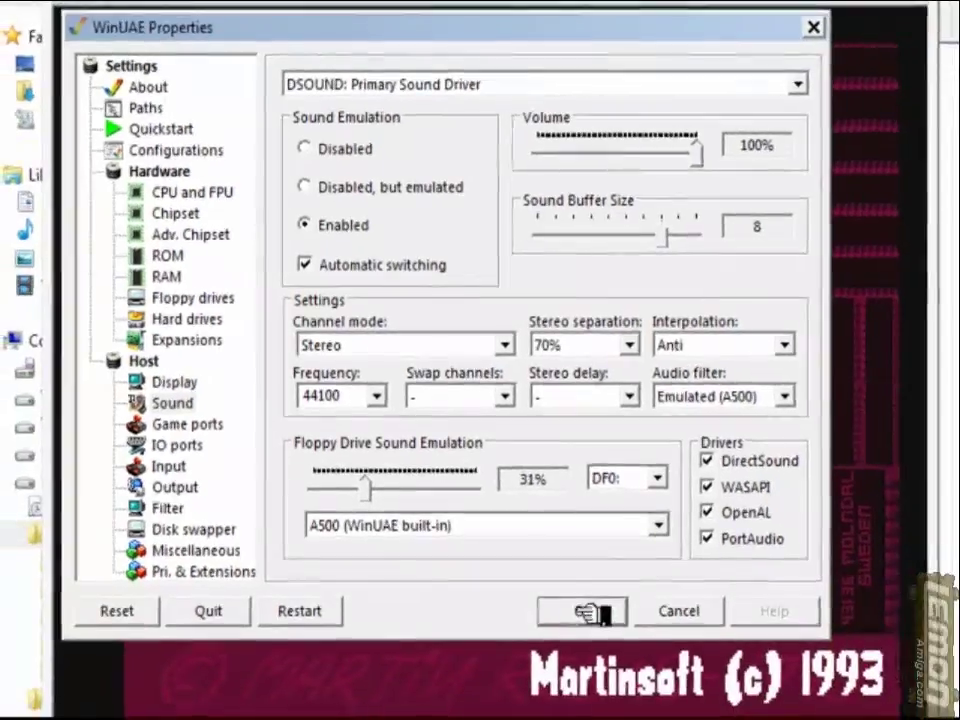
pyautogui.click(625, 681)
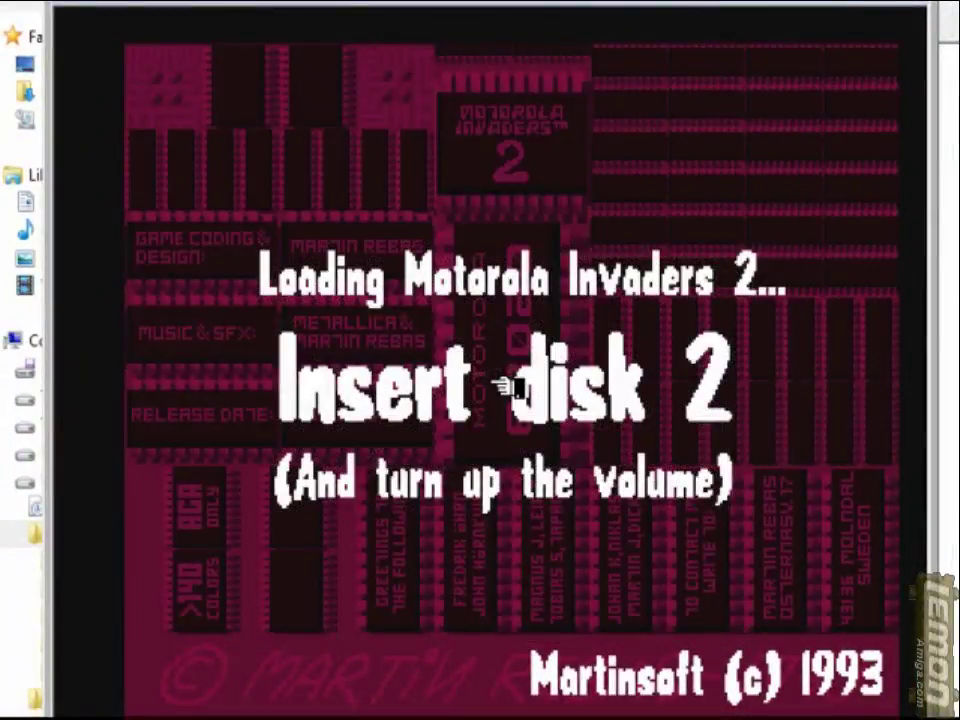
# Lower the floppy drive sound volume to 6%, trying it at 16% first, and resume the game
pyautogui.press('F12')
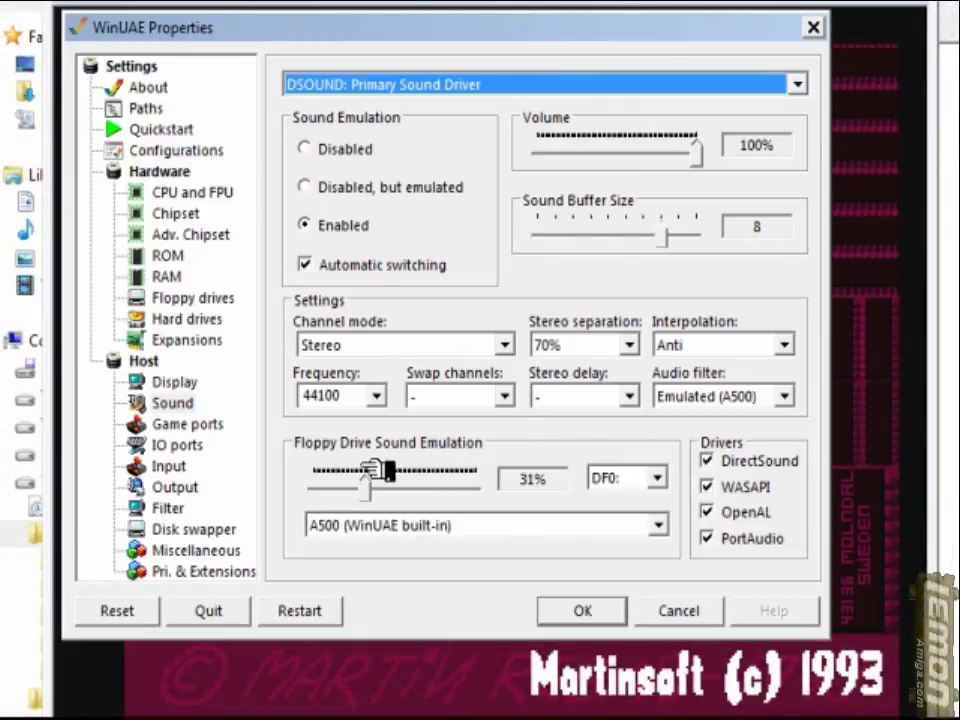
pyautogui.moveTo(380, 490); pyautogui.dragTo(345, 490)
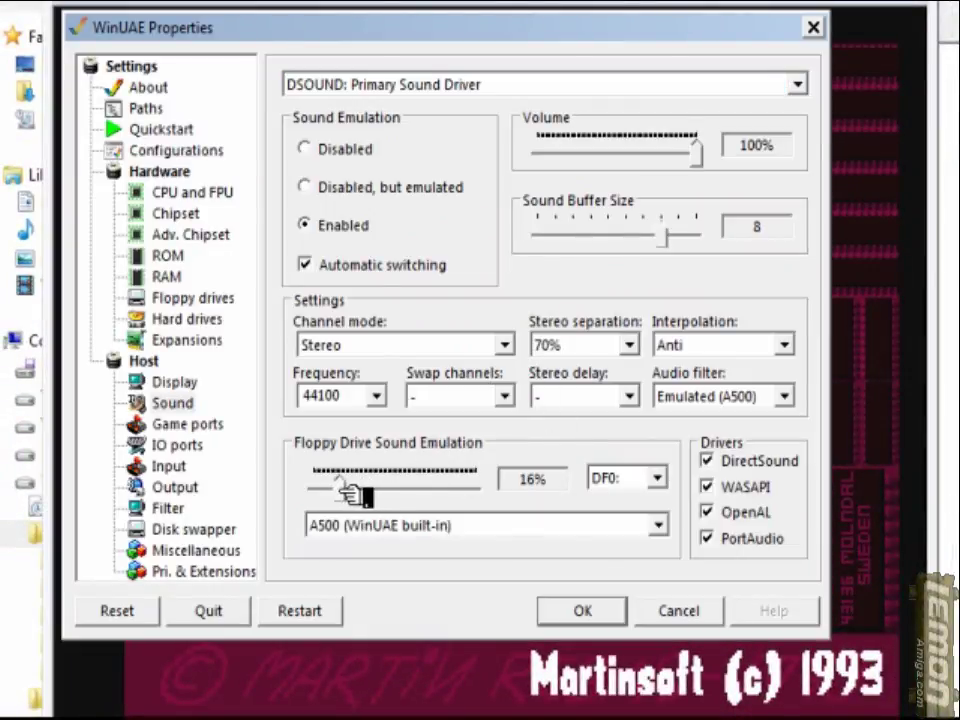
pyautogui.click(600, 618)
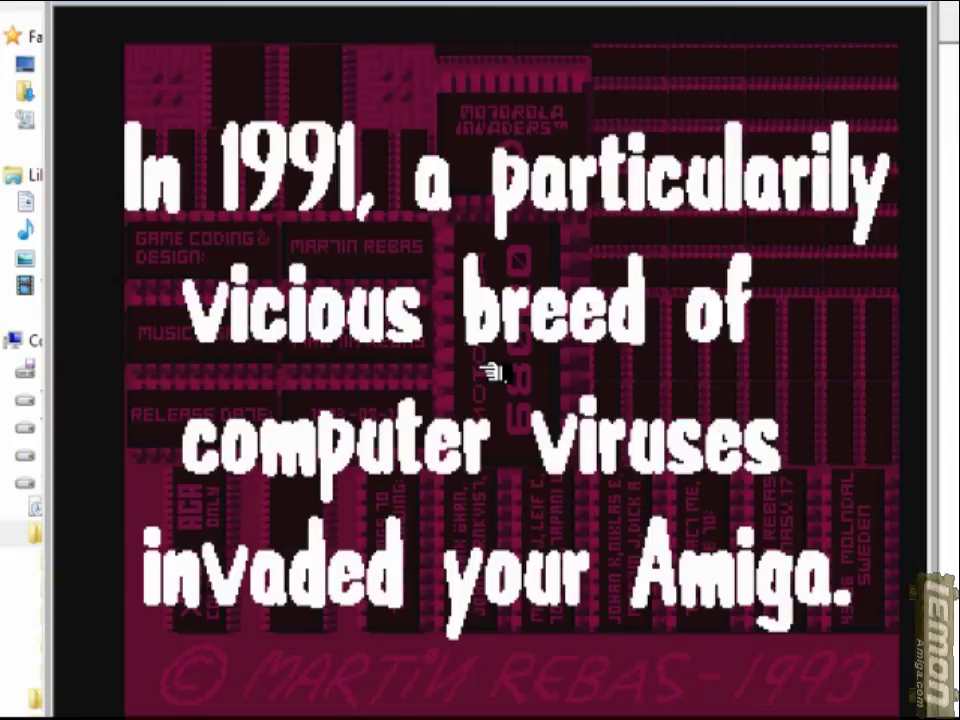
pyautogui.press('F12')
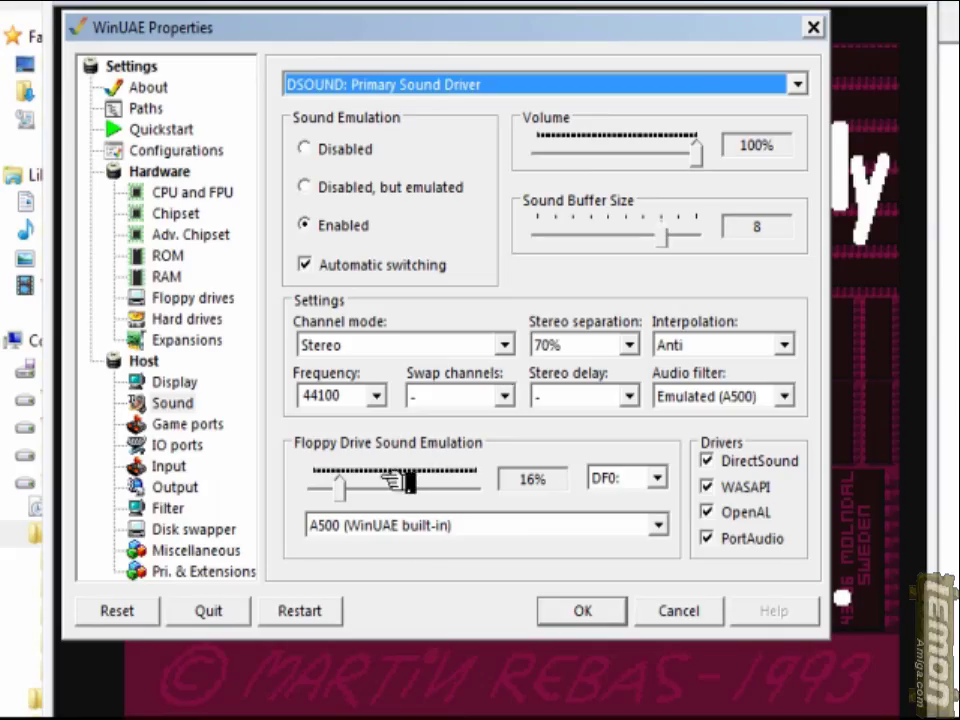
pyautogui.moveTo(345, 490); pyautogui.dragTo(328, 506)
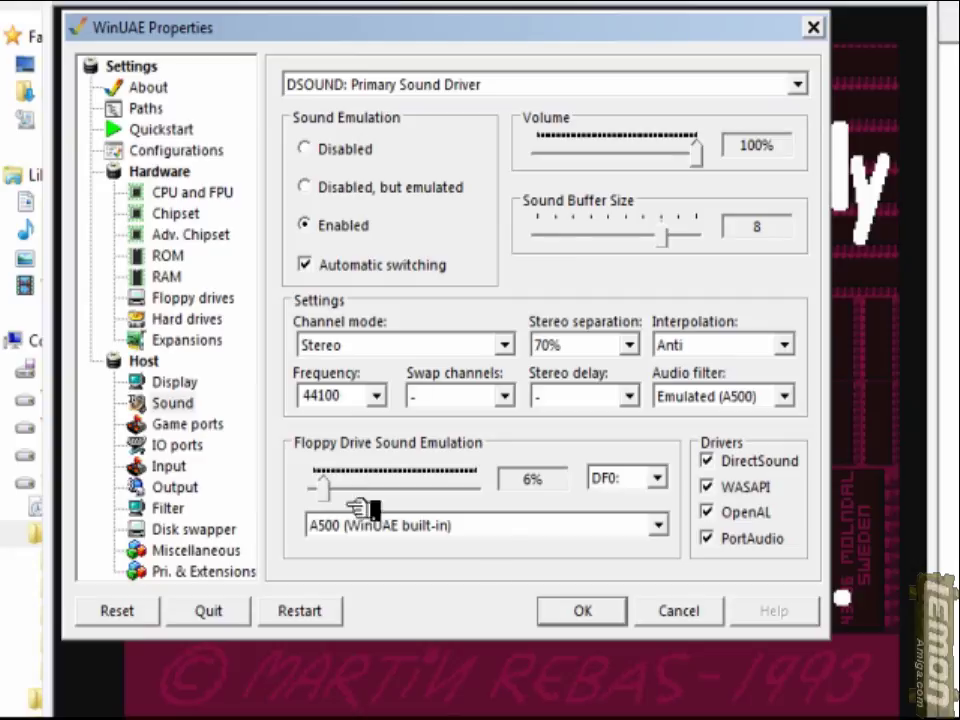
pyautogui.click(561, 609)
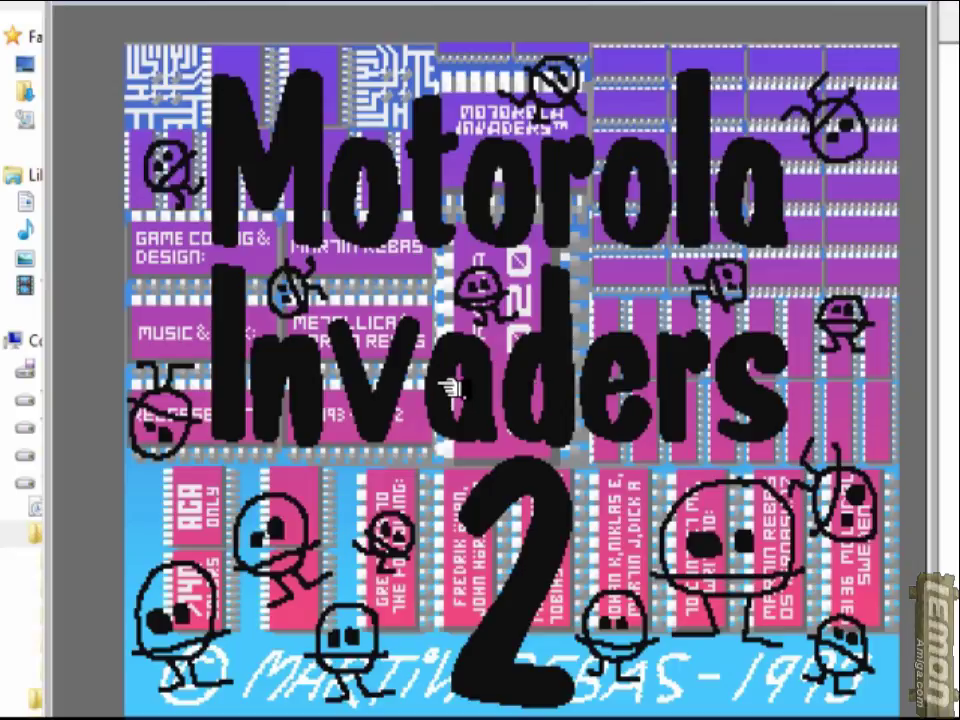
# Pause at the game's title screen and set the main sound volume to 51%
pyautogui.press('F12')
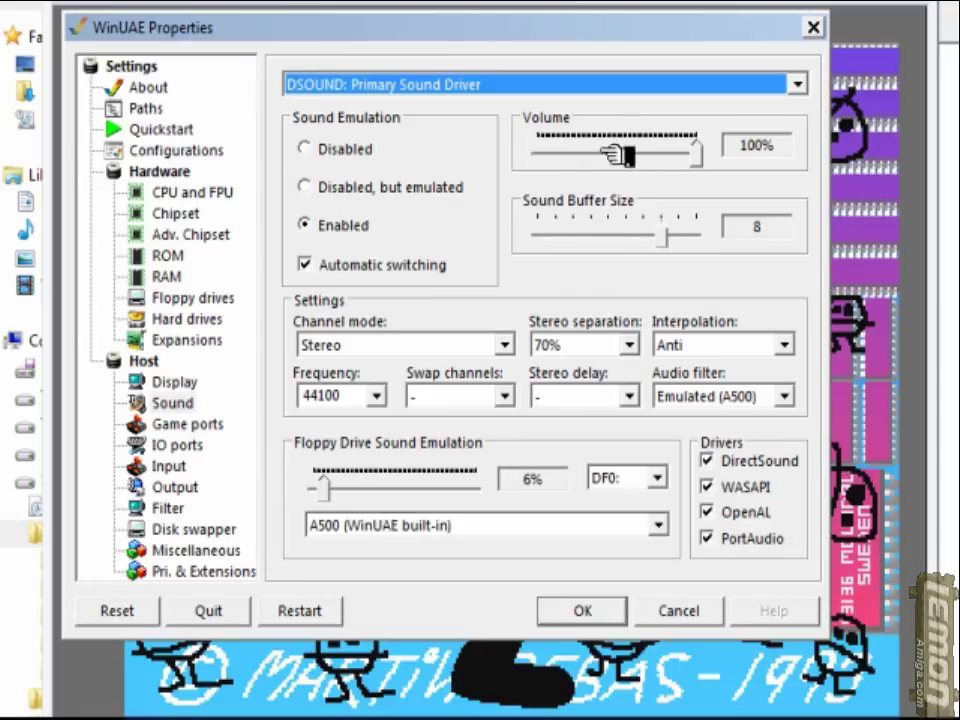
pyautogui.moveTo(697, 152); pyautogui.dragTo(628, 163)
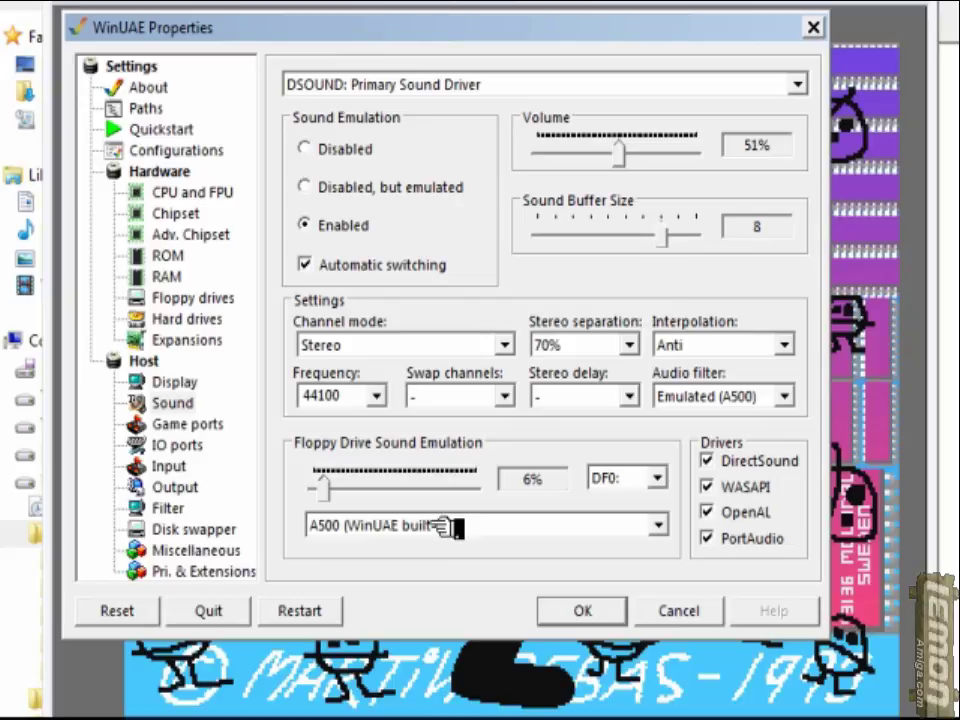
# Swap the game ports so Keyboard Layout A is on port 1 and Windows mouse on port 2, and start playing
pyautogui.click(200, 425)
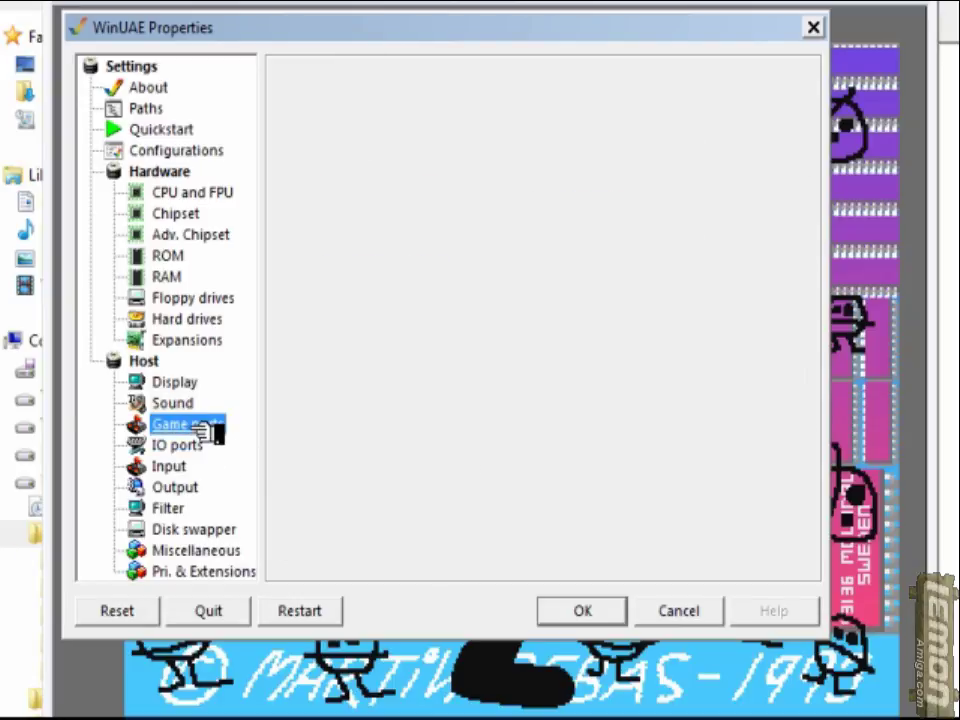
pyautogui.click(789, 105)
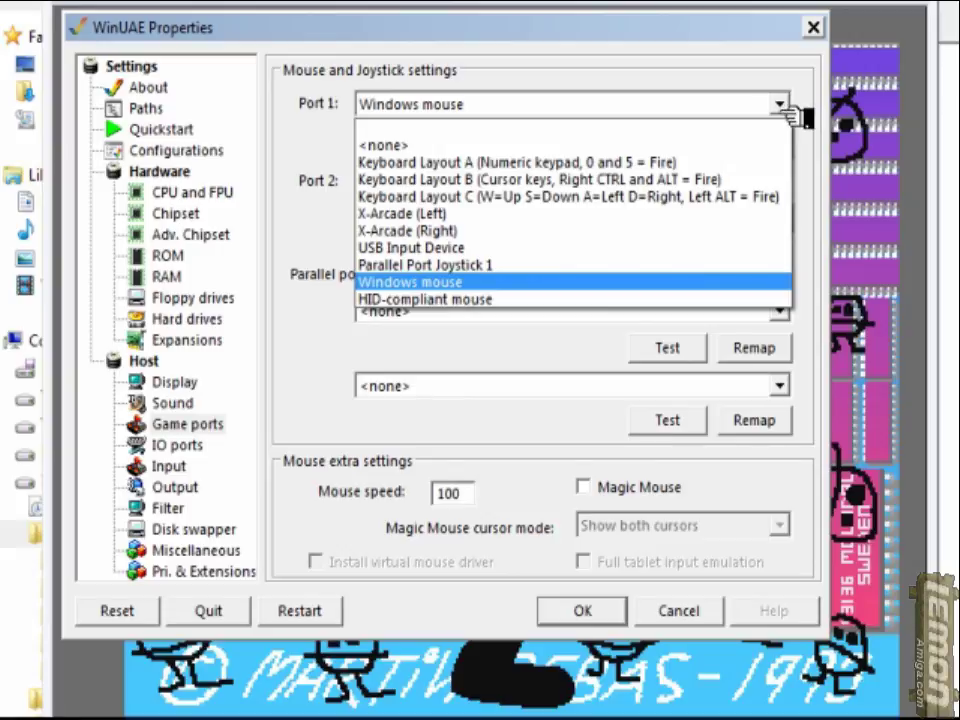
pyautogui.click(465, 300)
pyautogui.scroll(1, 493, 368)
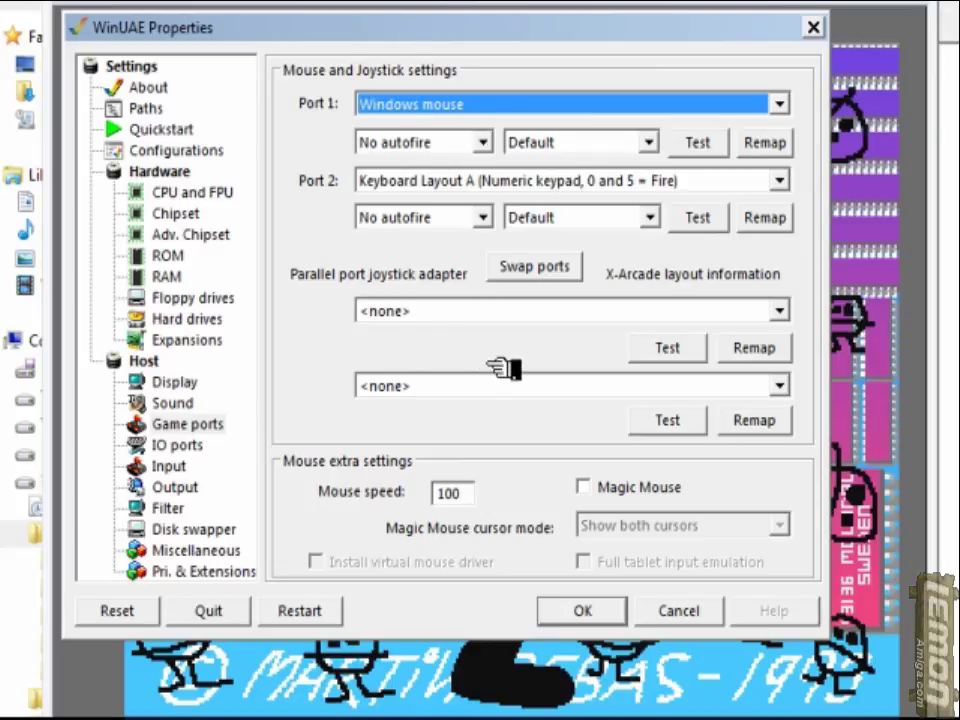
pyautogui.click(545, 266)
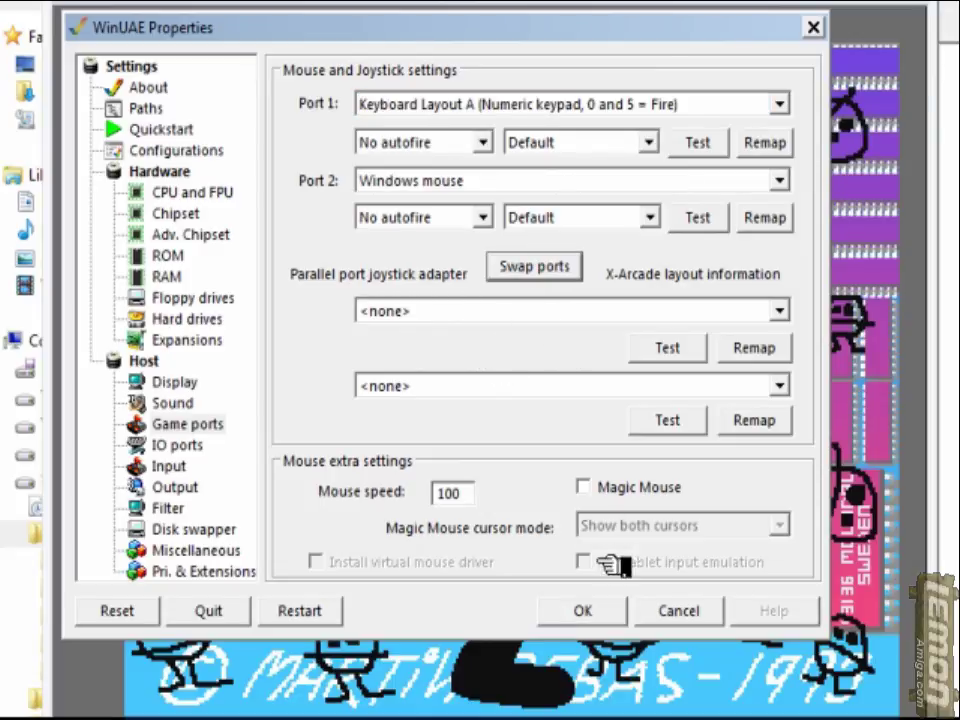
pyautogui.press('Return')
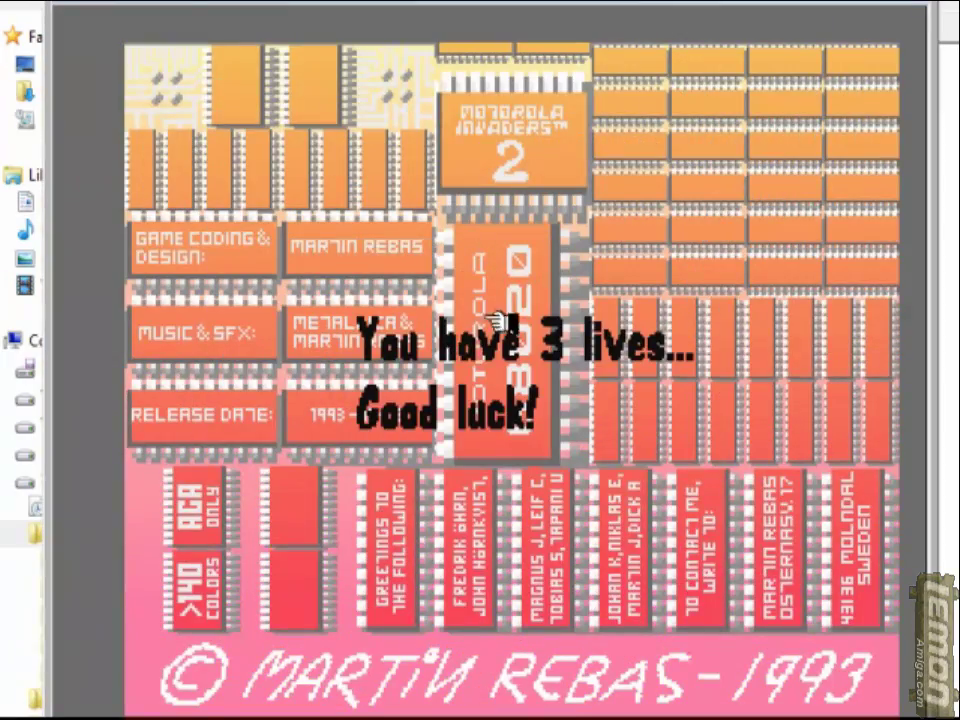
pyautogui.click(537, 364)
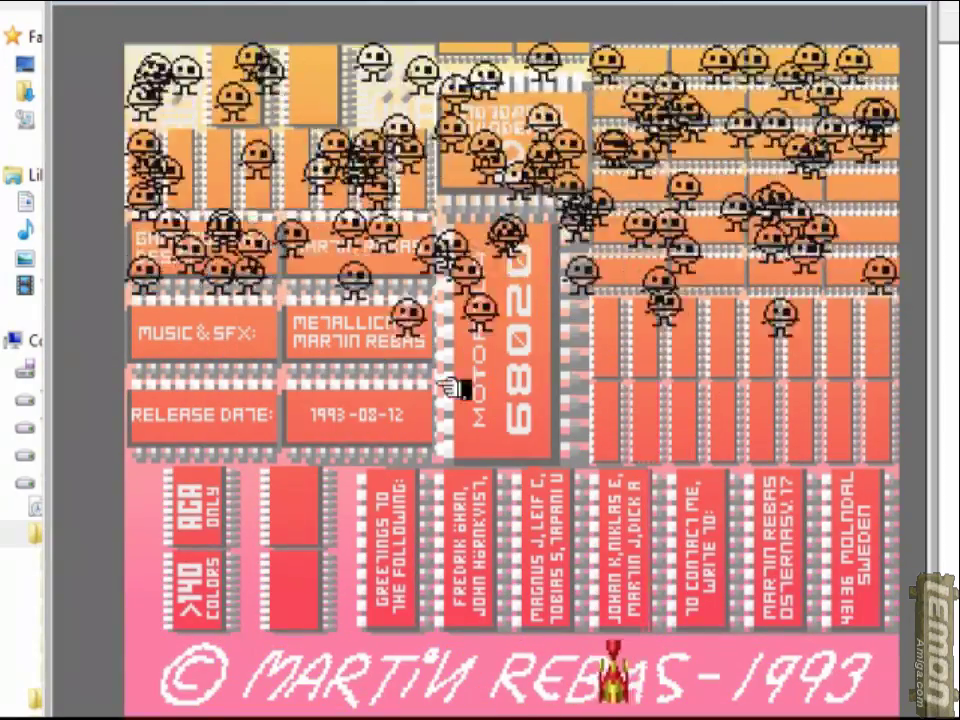